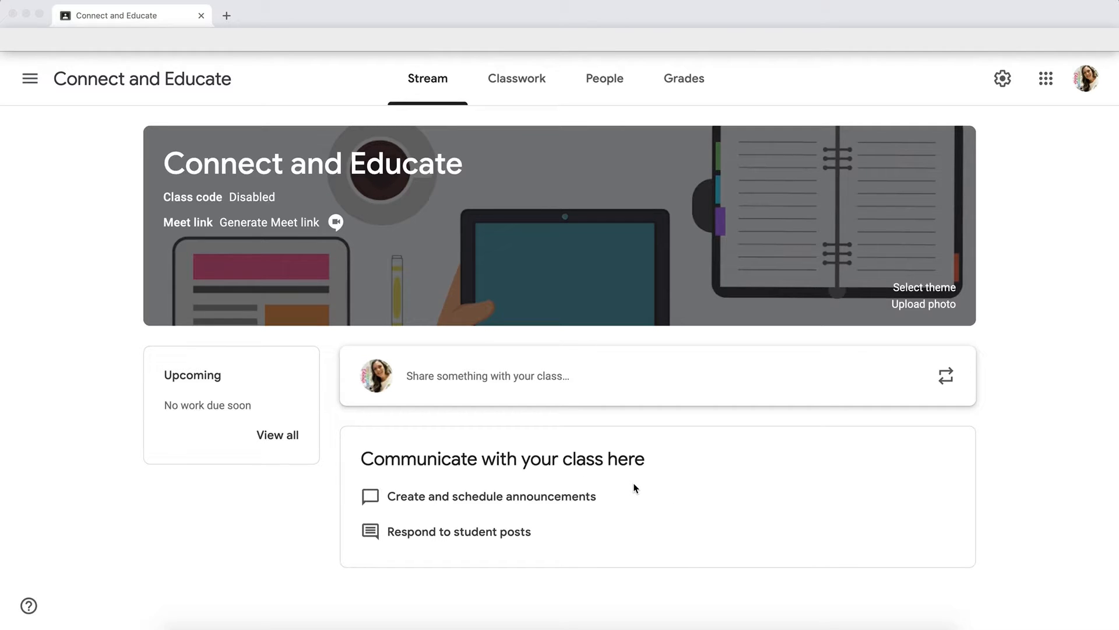
- Go to the class's classwork page and add a topic named Week 1
scroll(647, 584, down, 1)
scroll(648, 584, up, 1)
click(515, 81)
click(515, 81)
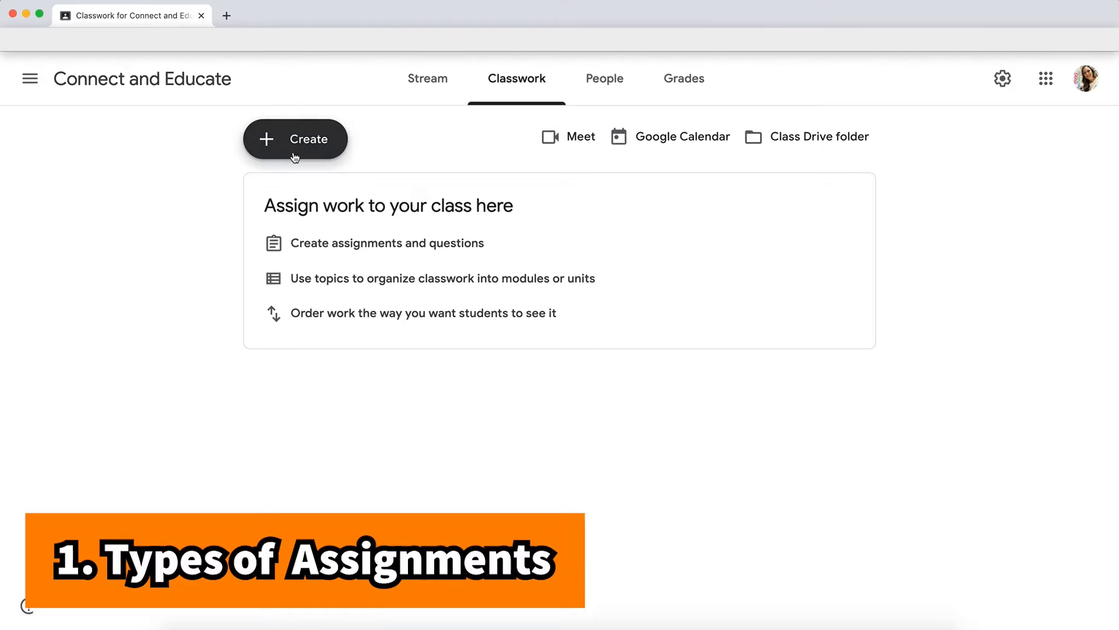
click(287, 133)
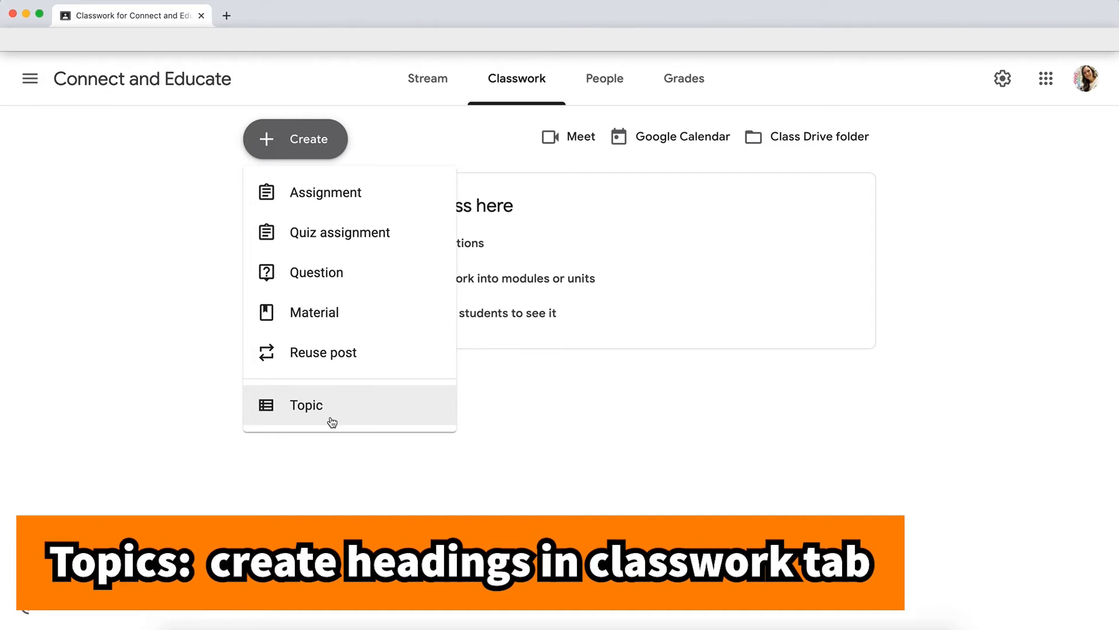
click(332, 421)
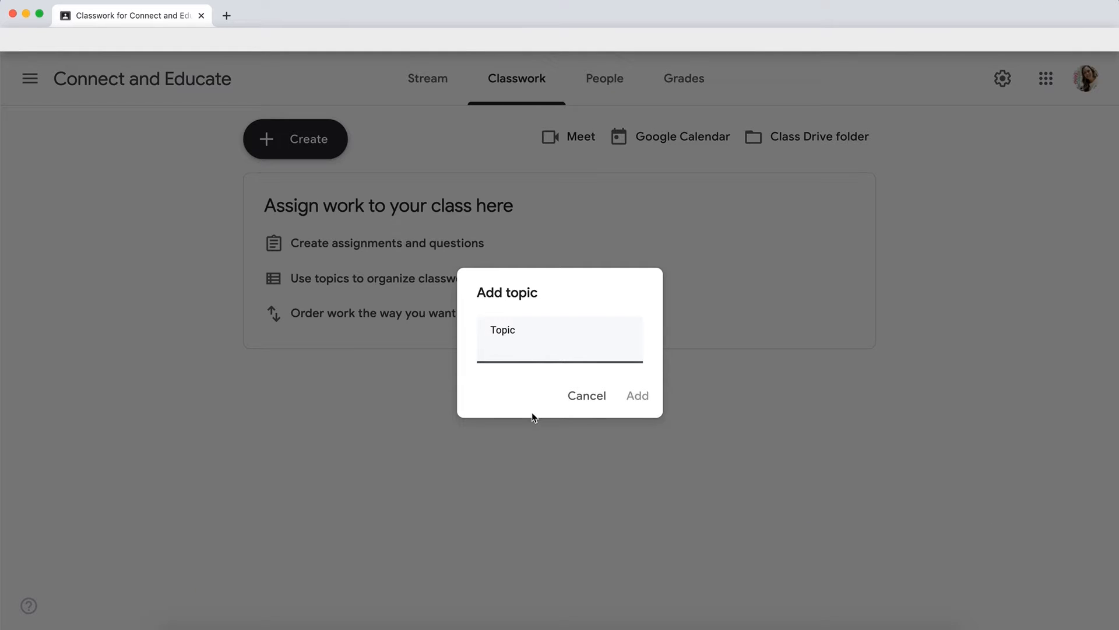
text(Week 1)
key(Return)
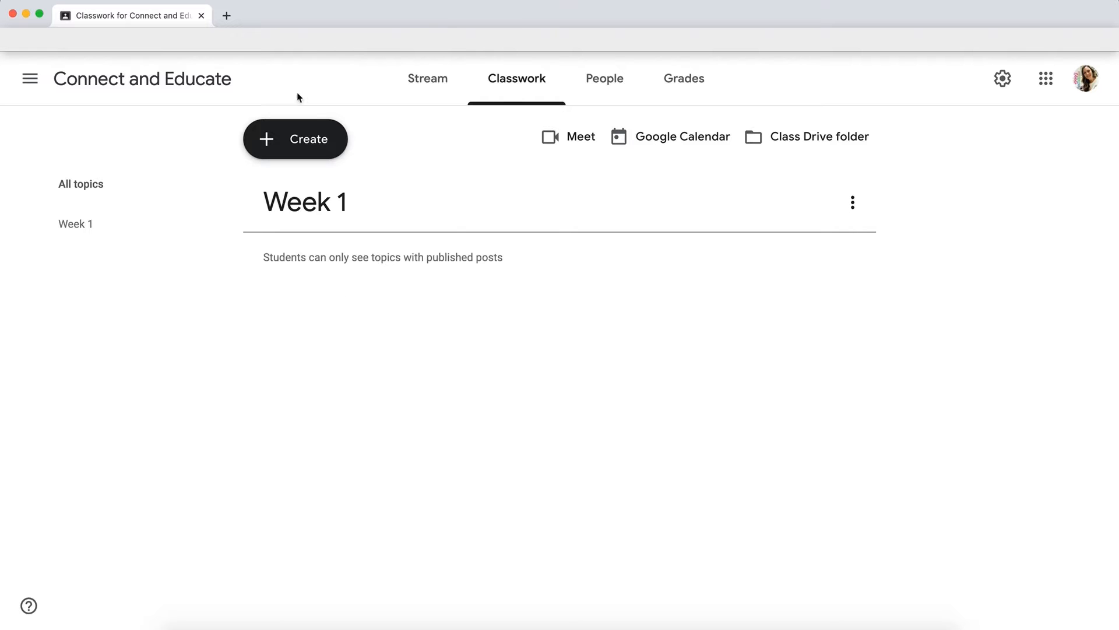
- Create a new assignment in the classwork titled "Week 1- Addition Practice"
click(295, 139)
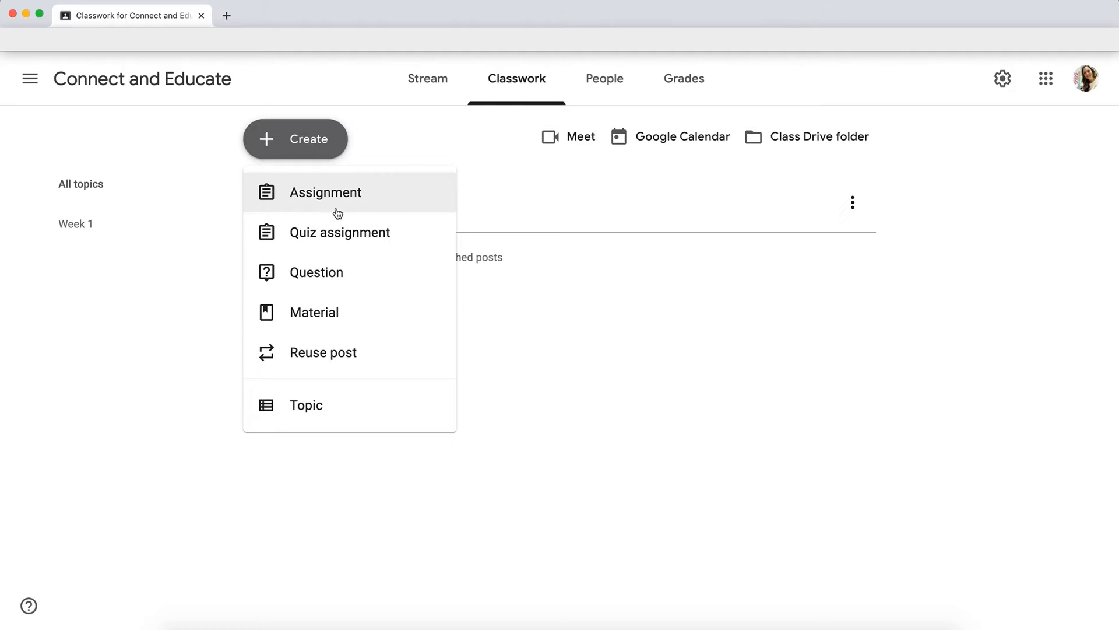
click(355, 205)
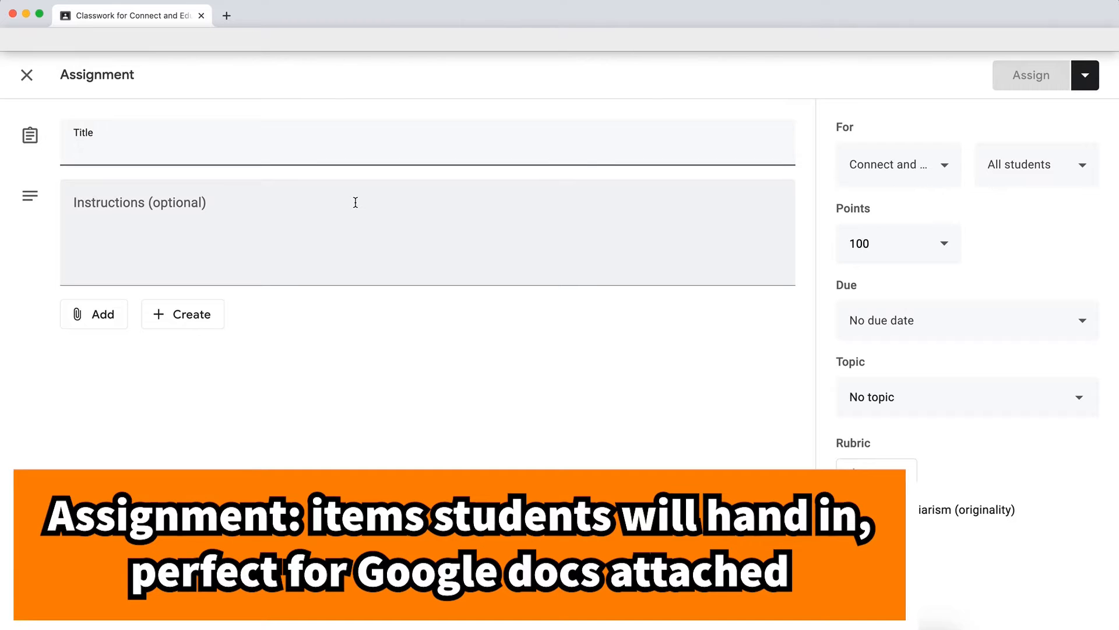
text(W)
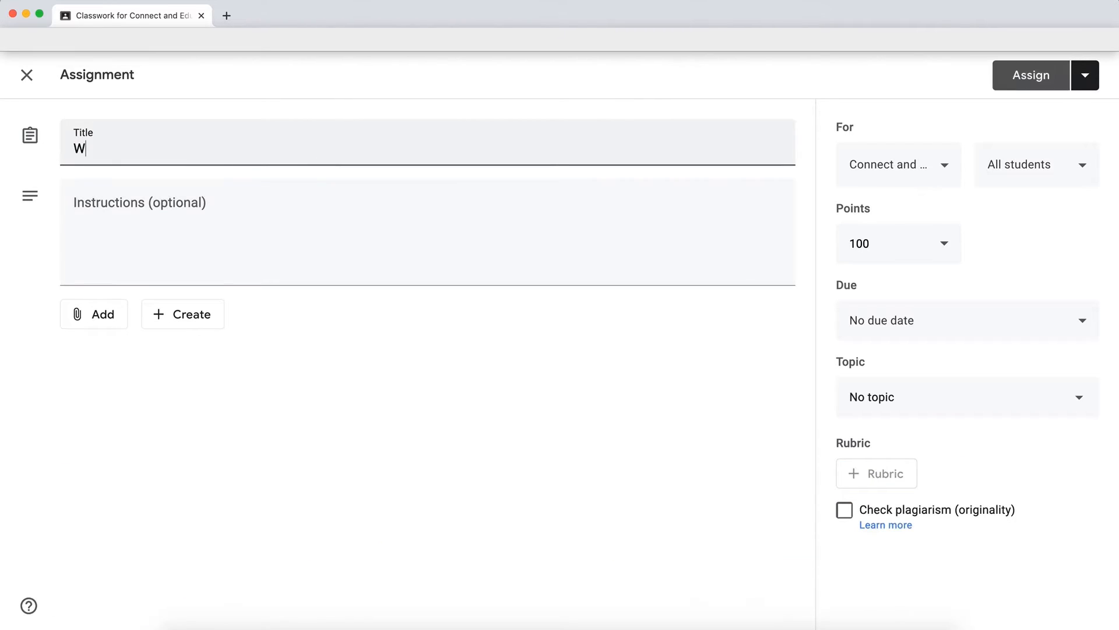
text(eek 1-)
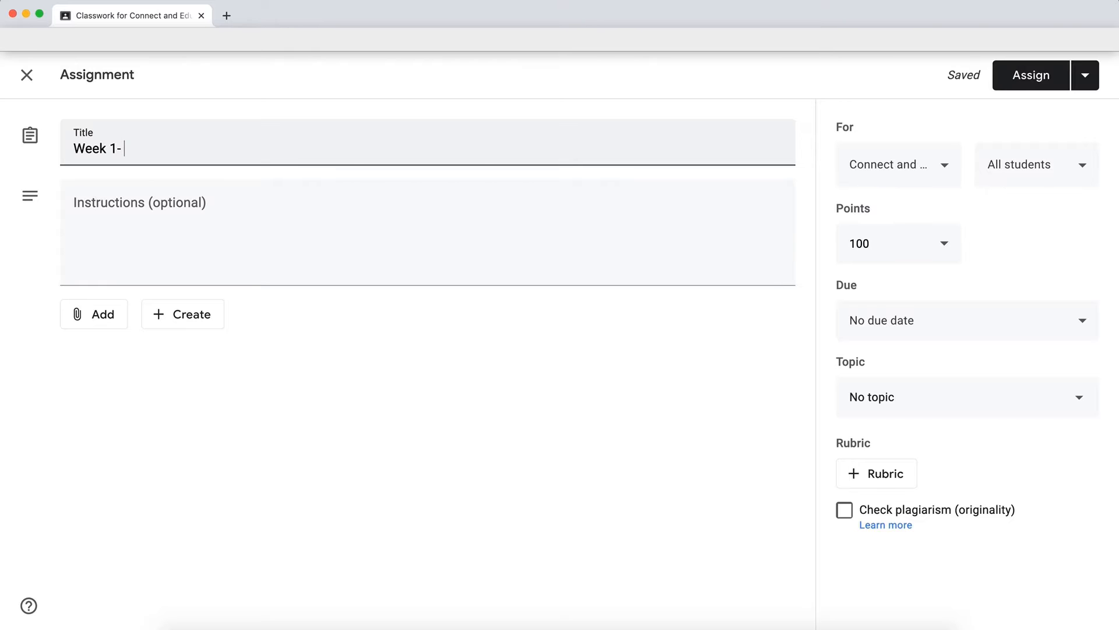
text(Addition Pr)
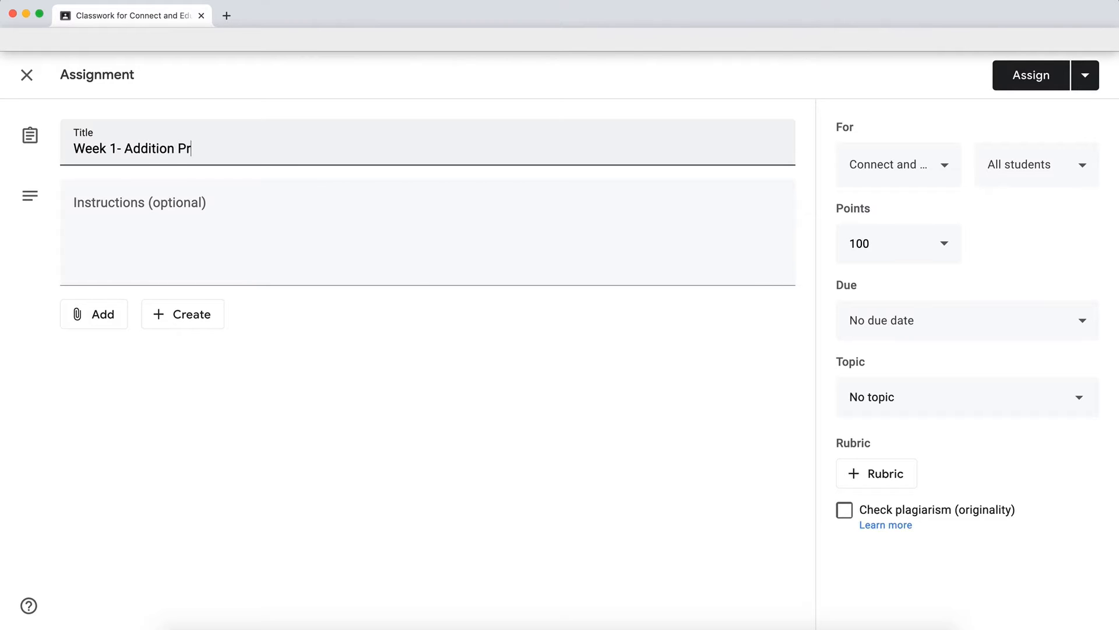
text(actice)
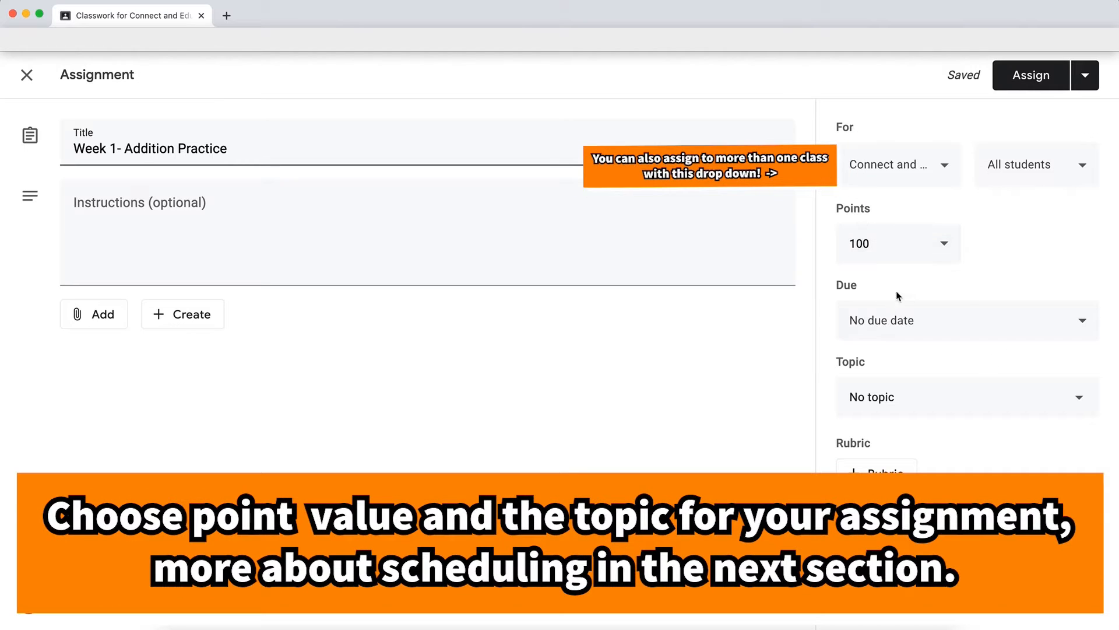
- Set the assignment's point value to 10
click(888, 262)
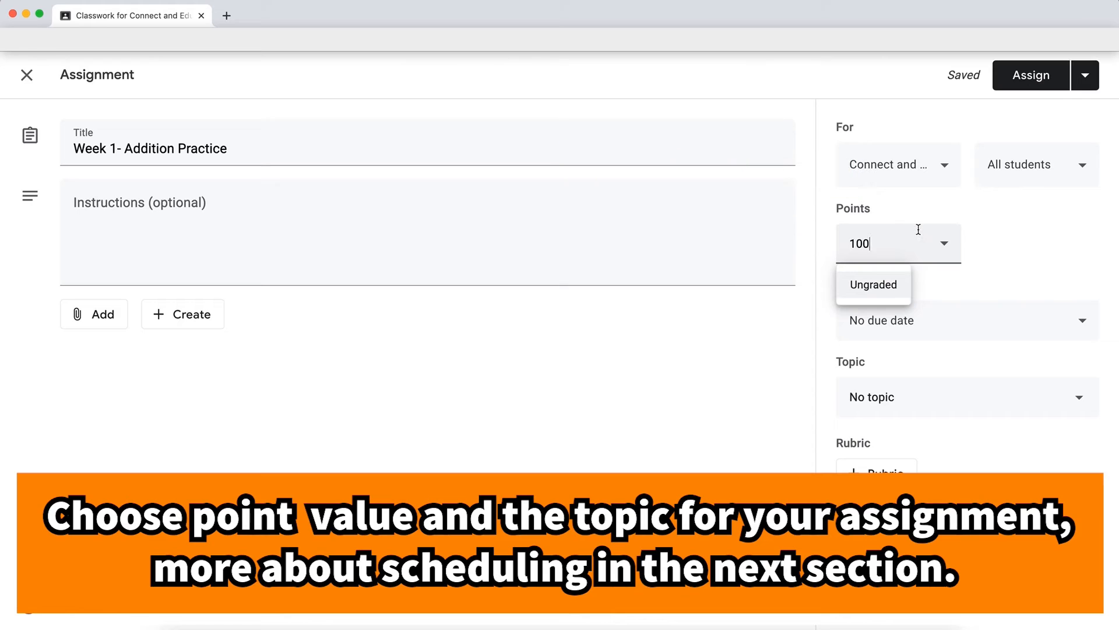
key(BackSpace)
click(978, 273)
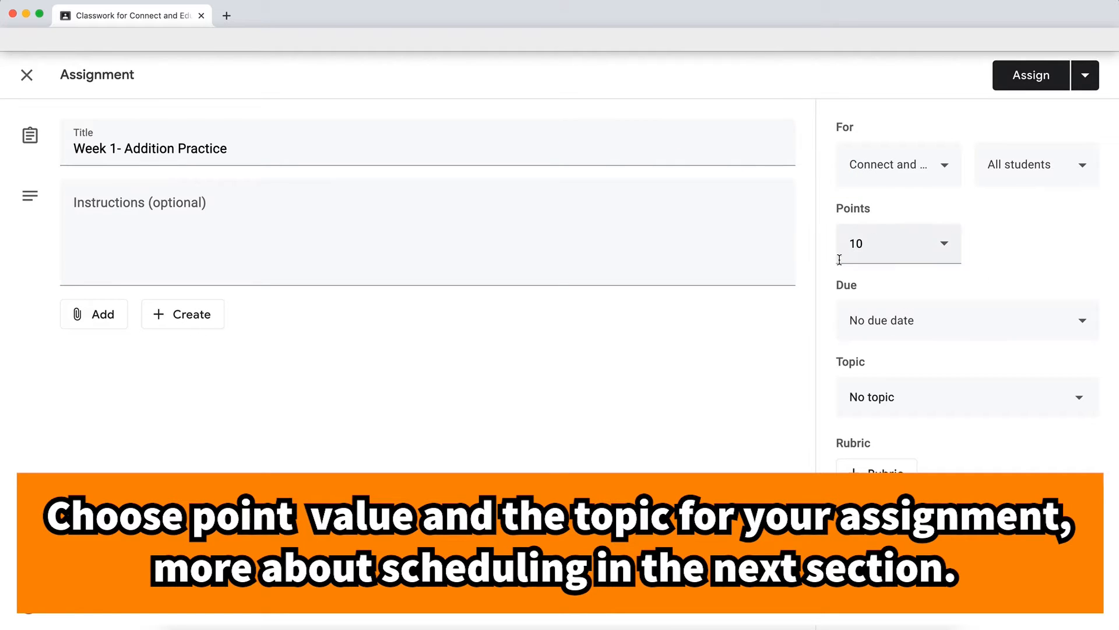
- Place the assignment under the existing Week 1 topic
click(901, 399)
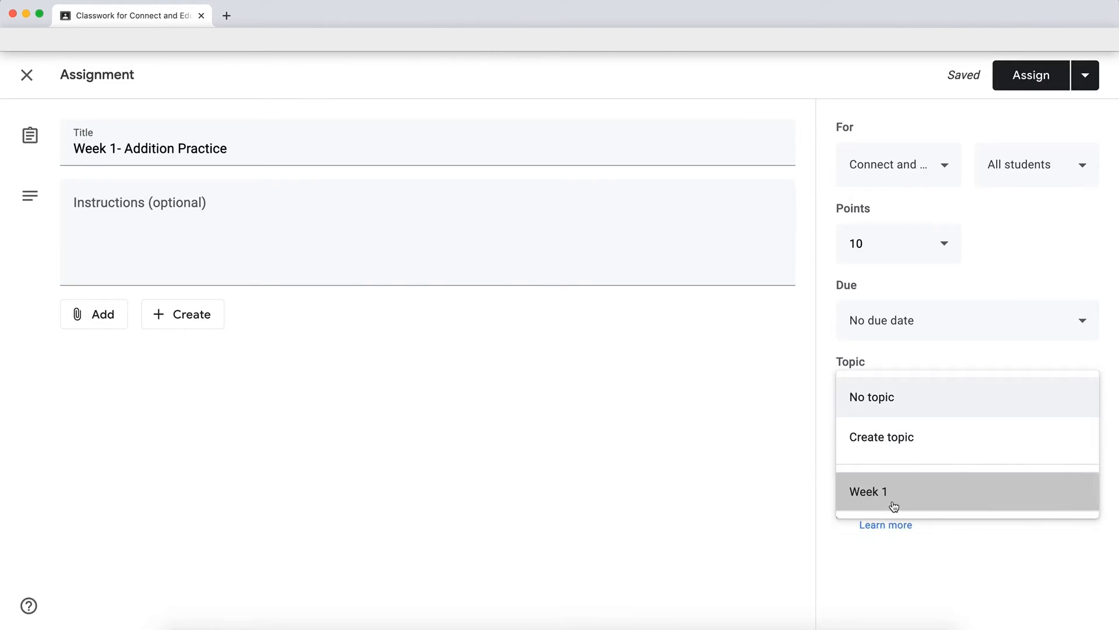
click(892, 507)
click(894, 404)
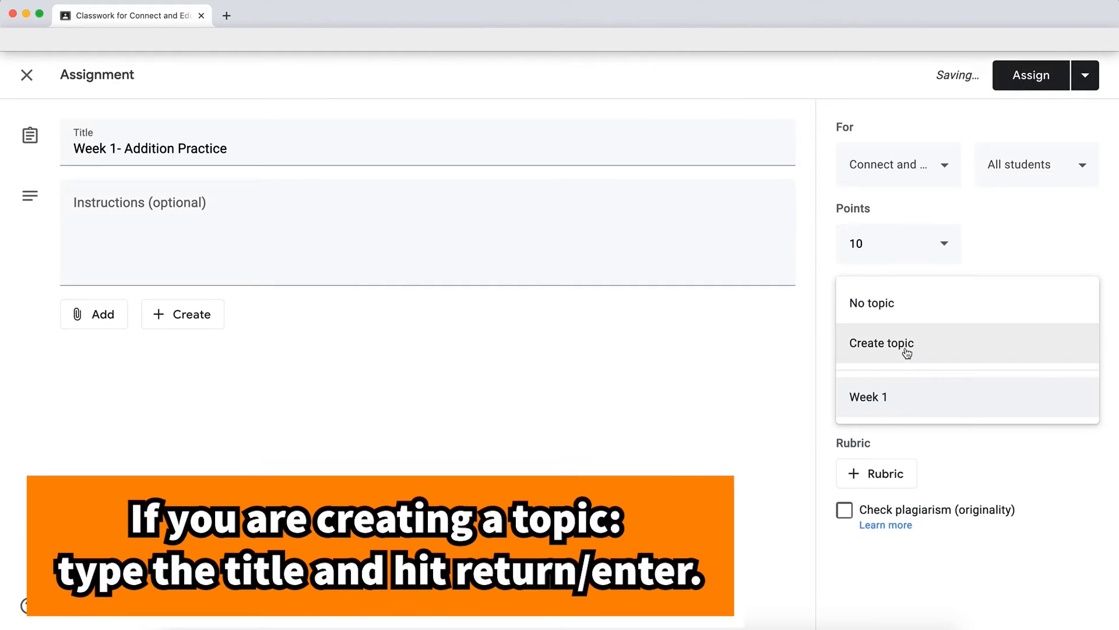
click(958, 443)
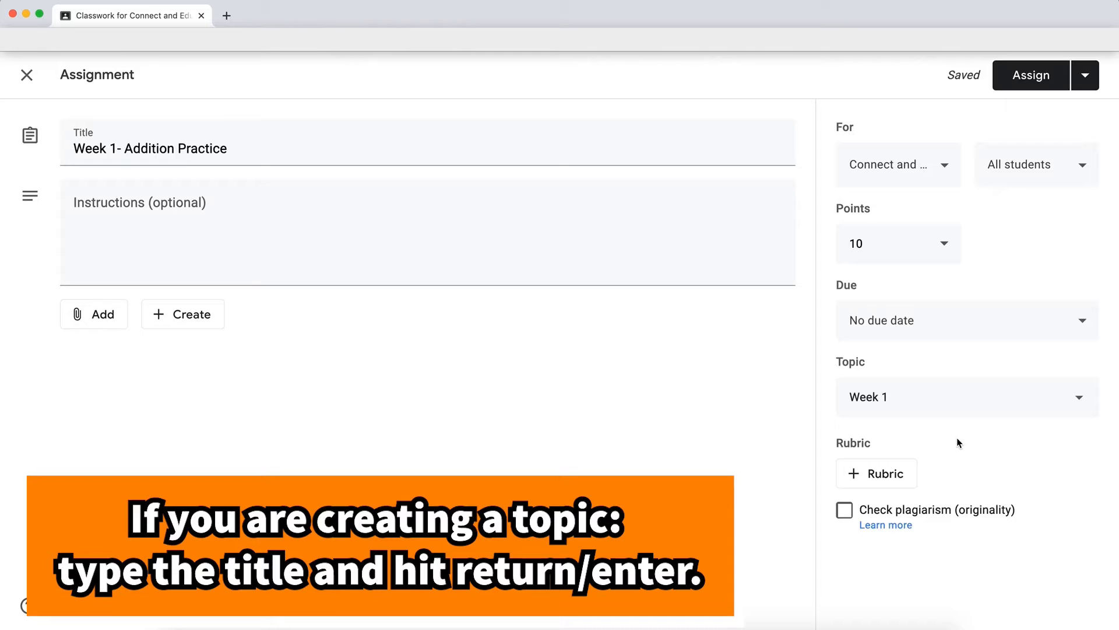
- Create a new topic named Week 2 for the assignment and look at the due date and time options
click(927, 408)
click(892, 362)
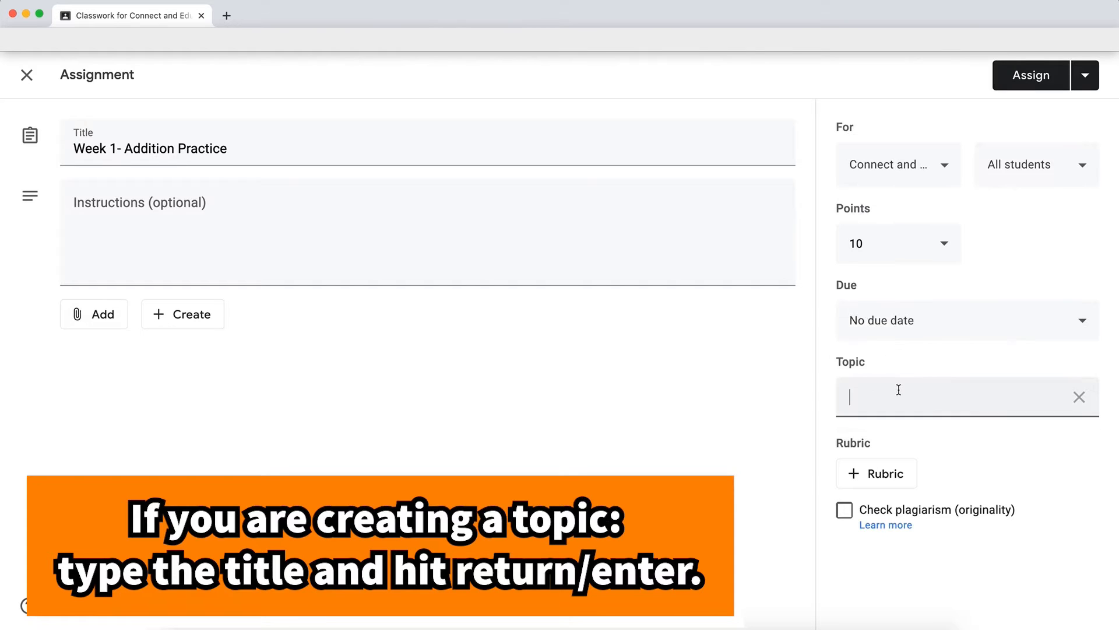
text(Week 2)
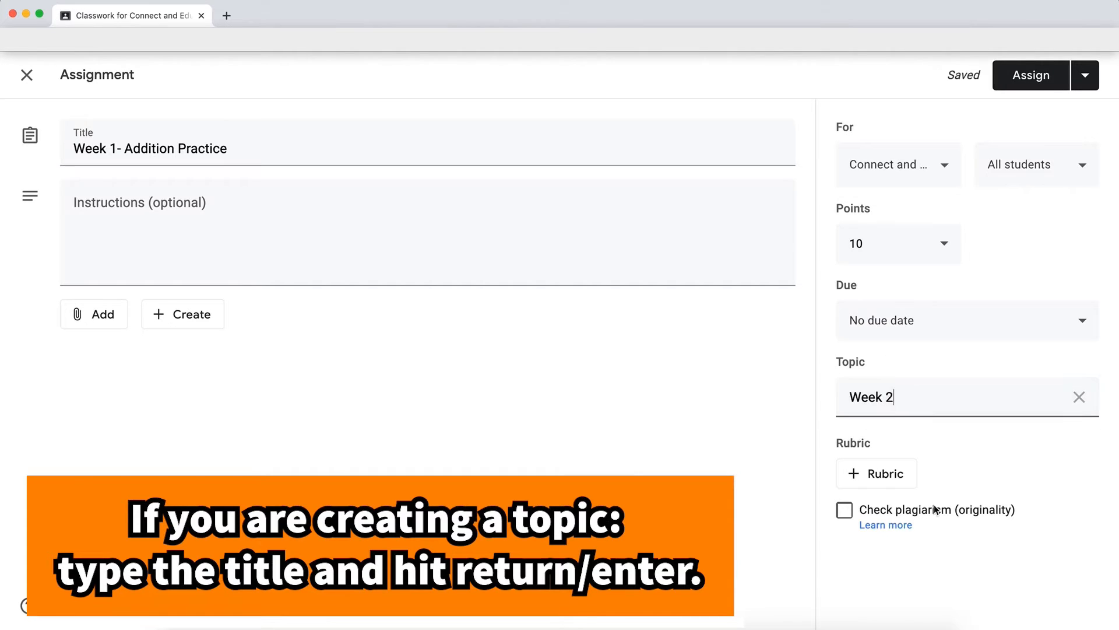
key(Return)
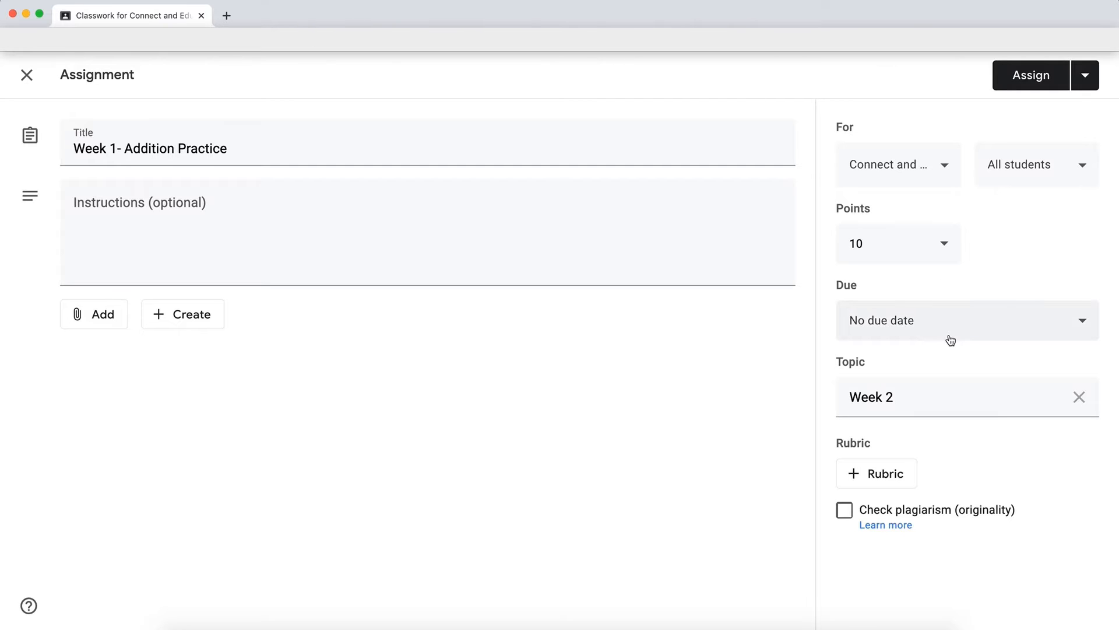
click(925, 325)
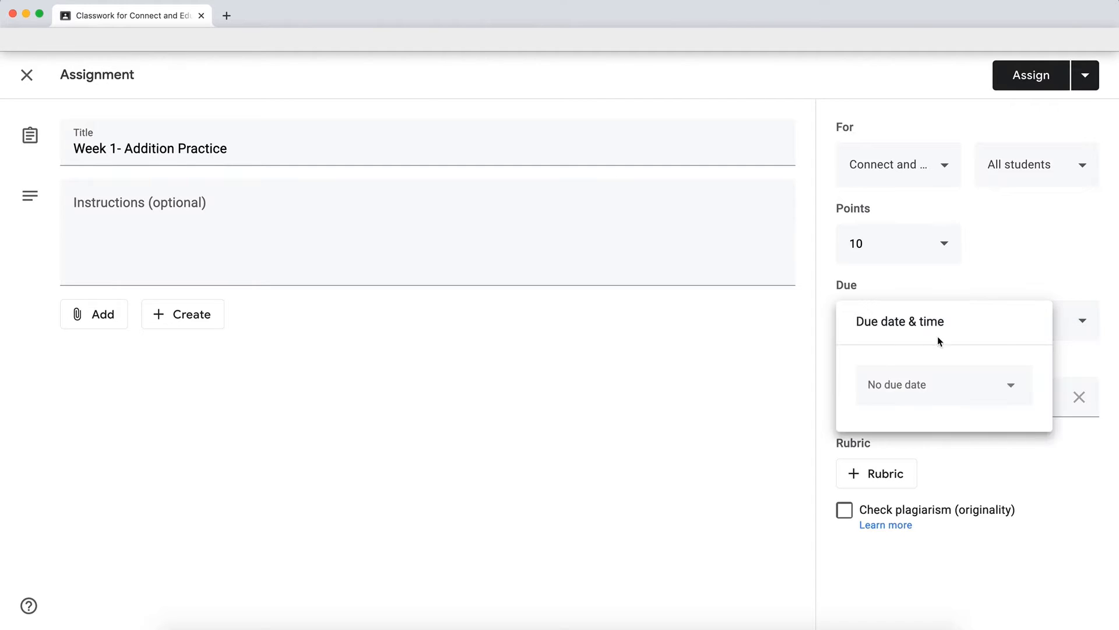
click(994, 283)
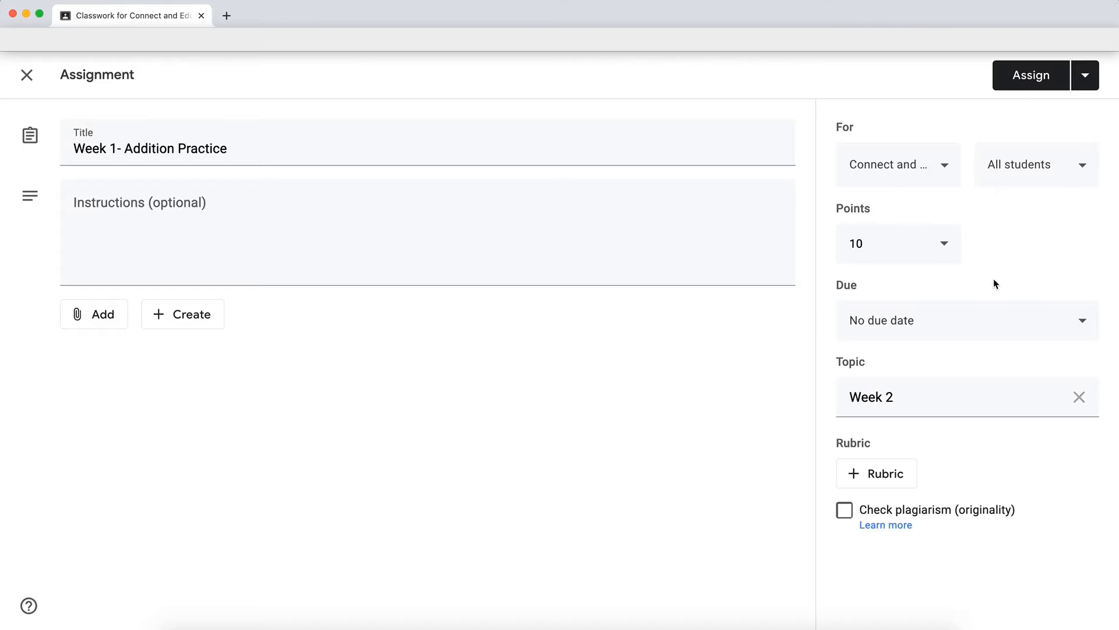
- Enter the instruction headings "Monday-", "Tuesday-" and "Wednesday-", separated by blank lines
click(144, 204)
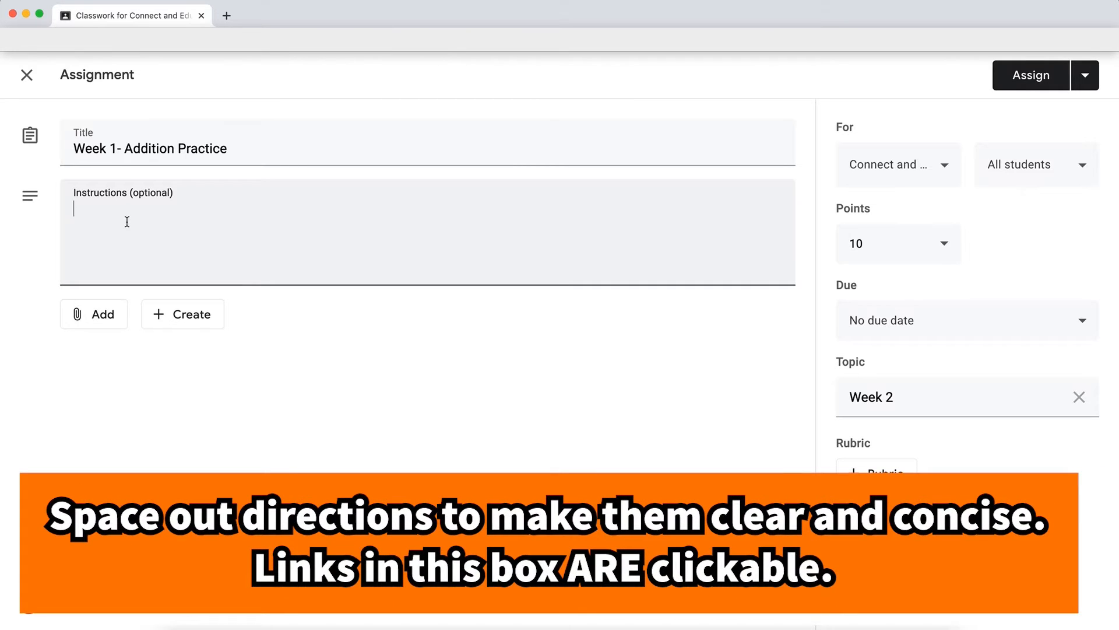
text(Monday-)
key(Return)
key(Return)
text(Tuesday-)
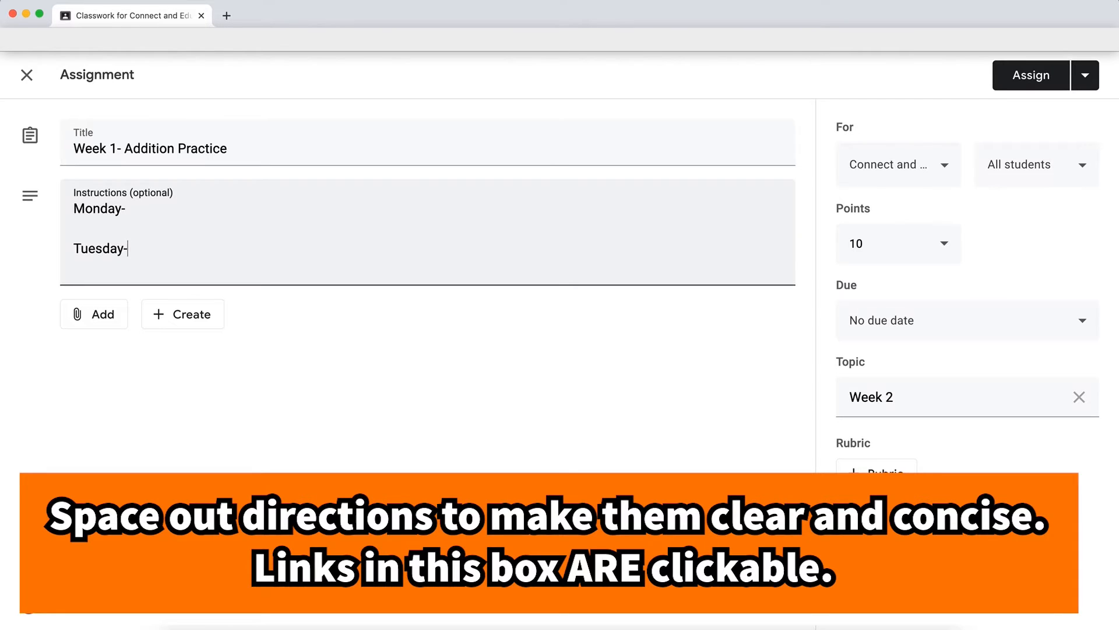
key(Return)
key(Return)
text(Wedn)
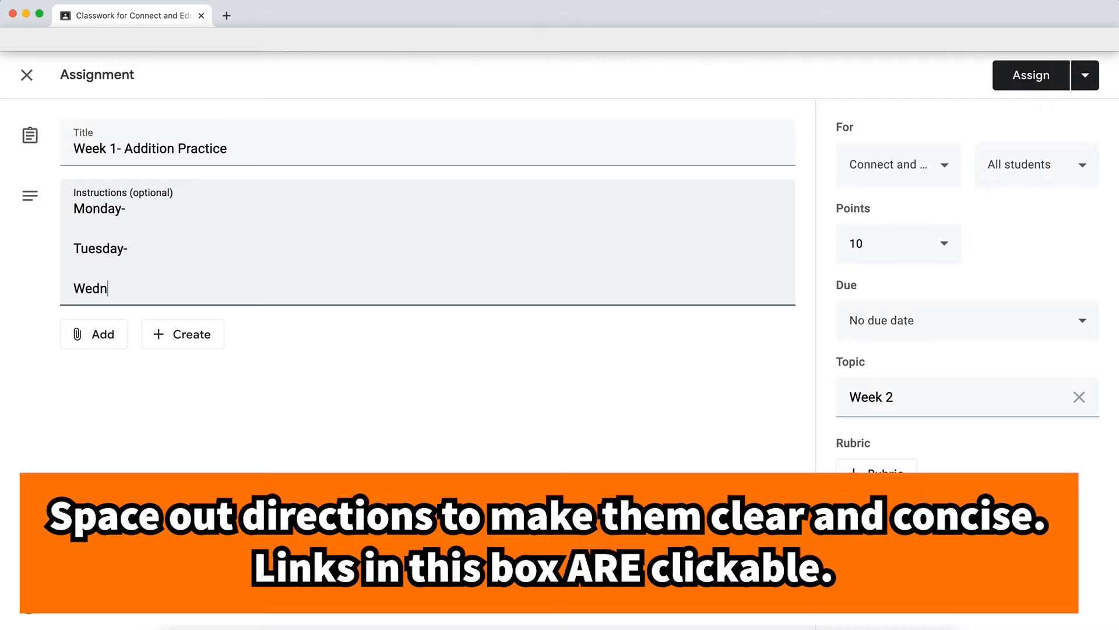
text(esday-)
- Insert the line "This week we are practicing addition to 10 and" above the Monday heading, leaving a blank line between them
click(74, 208)
key(Return)
key(Return)
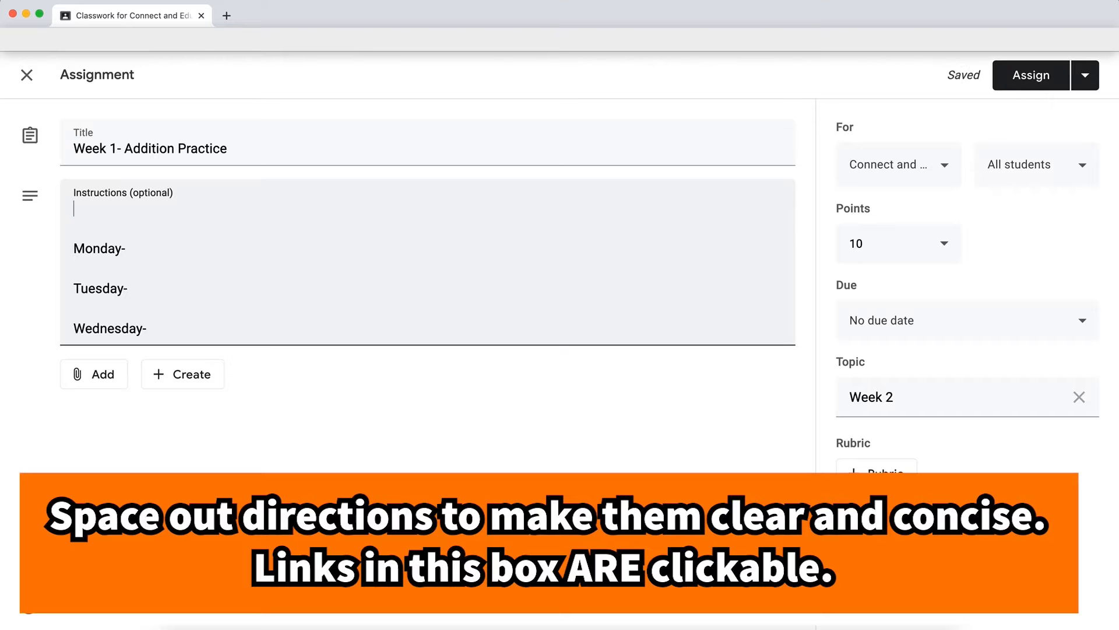
text(This week we are practicing addition to 10 and)
click(155, 245)
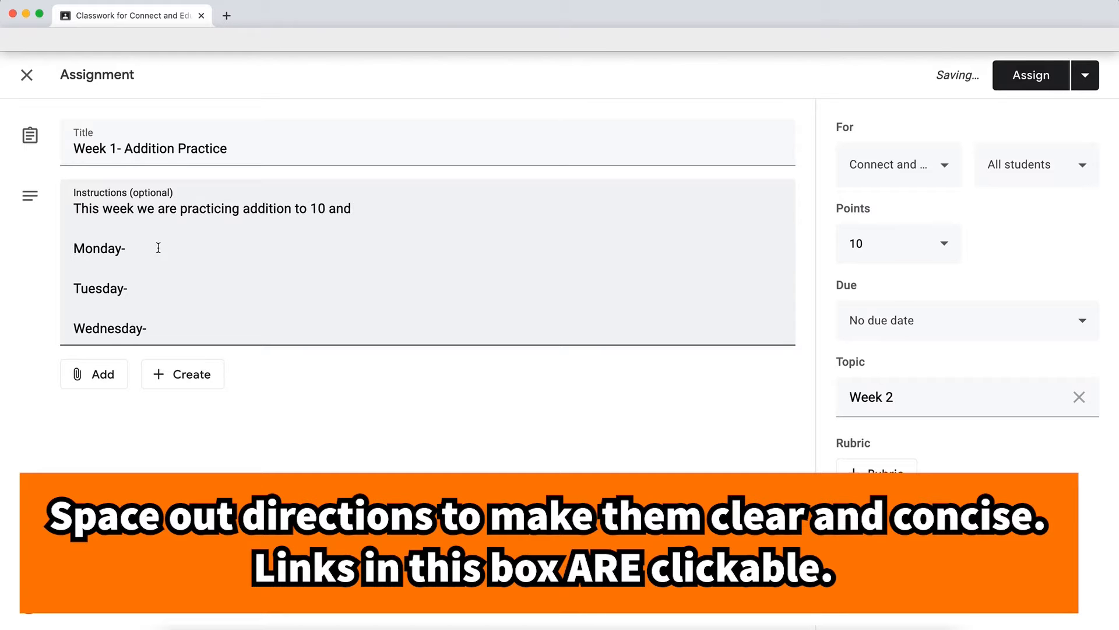
click(158, 329)
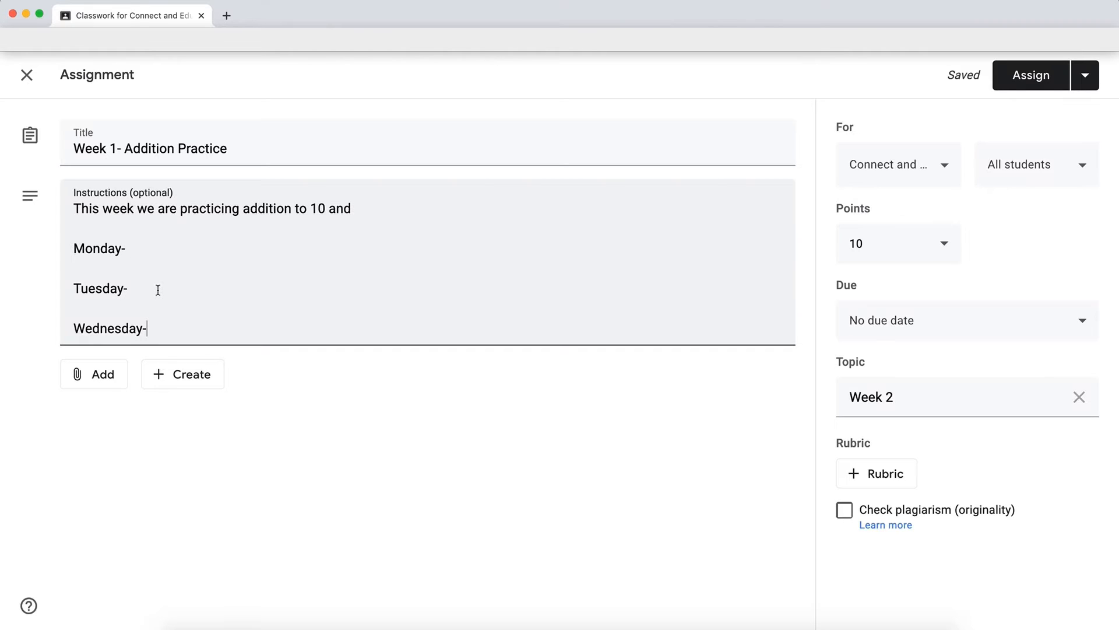
click(143, 245)
- Look at the attachment sources, and create a new Google Slides presentation attached to the assignment
click(98, 376)
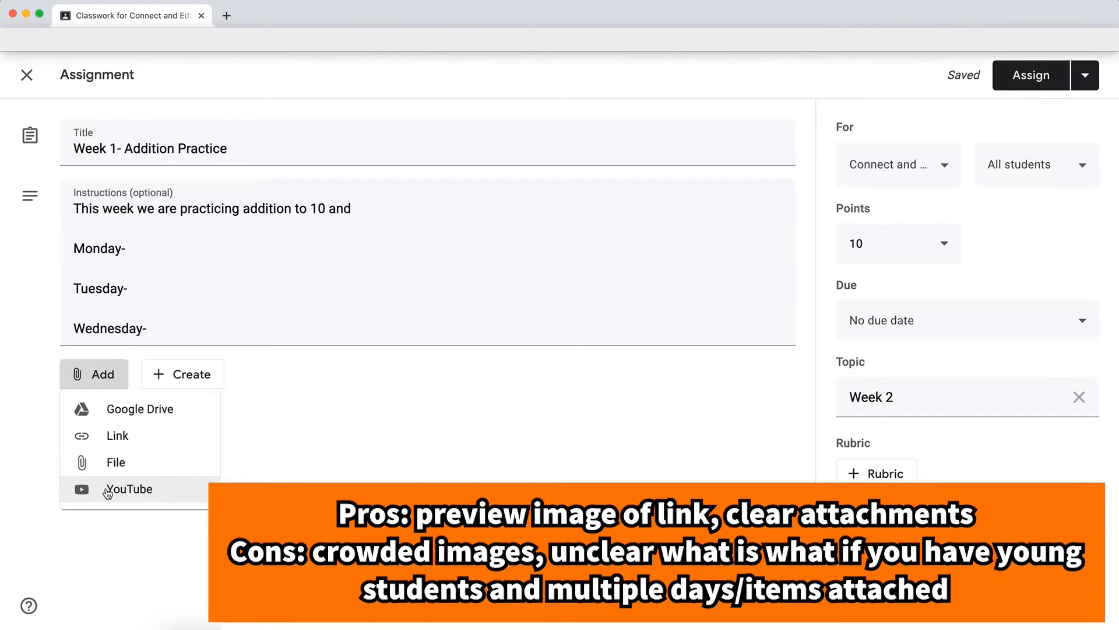
click(351, 426)
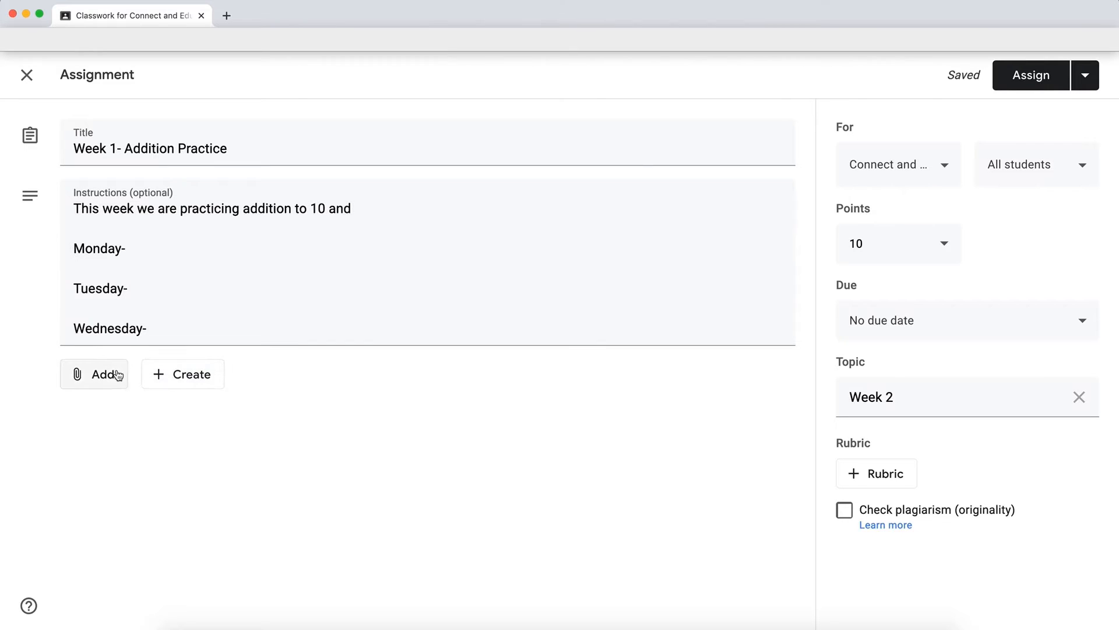
click(163, 384)
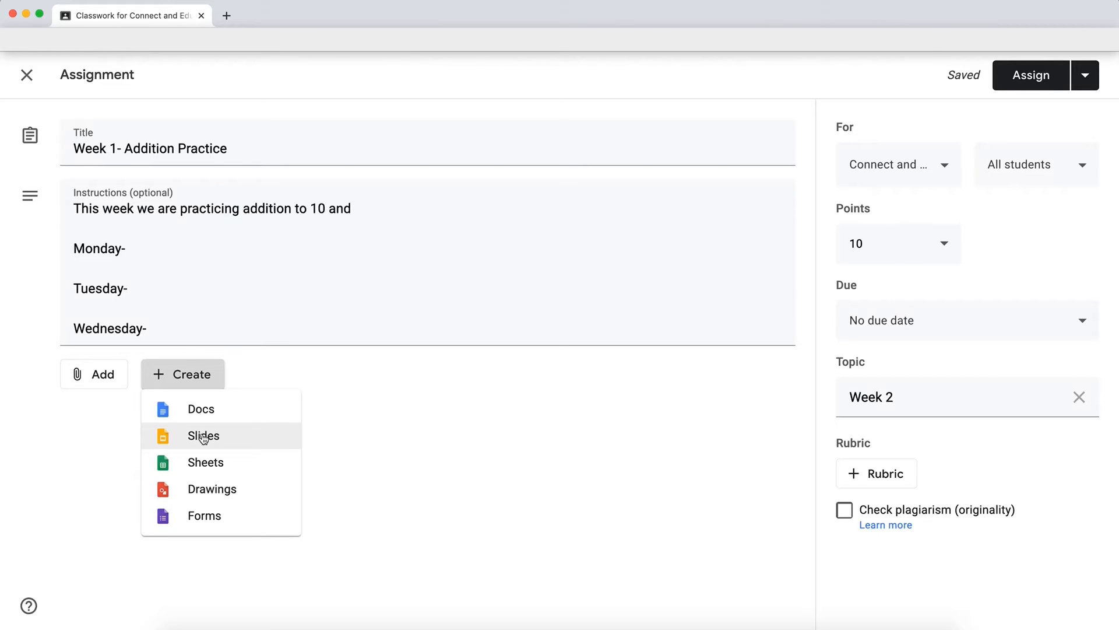
click(203, 441)
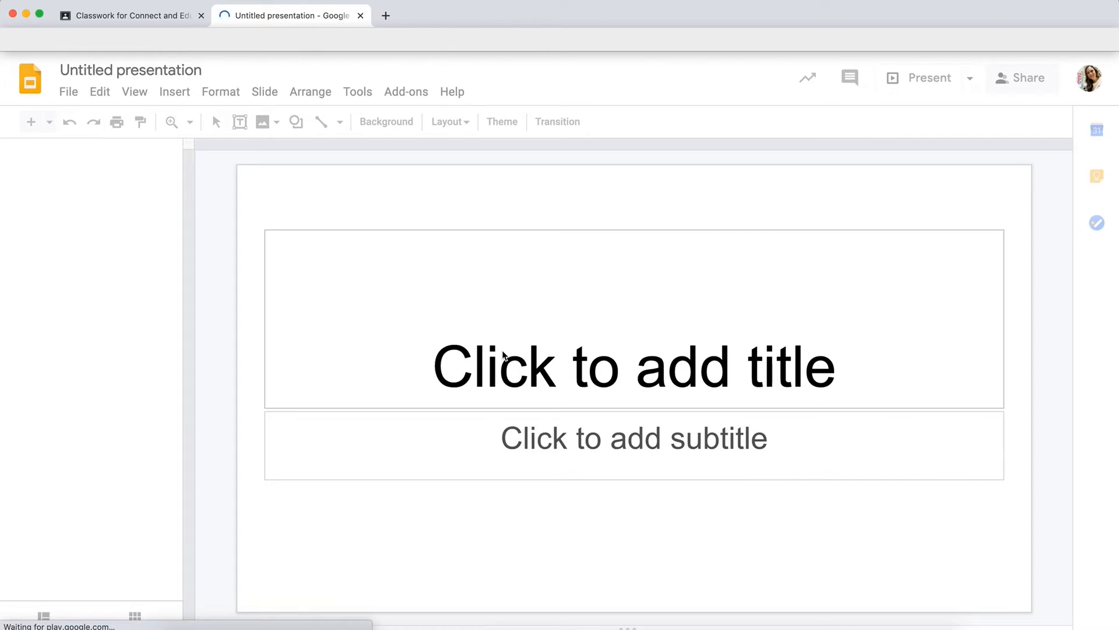
- Enter "4+3=" as the first slide's title and name the presentation "Week 2 Addition"
click(522, 371)
text(4+3)
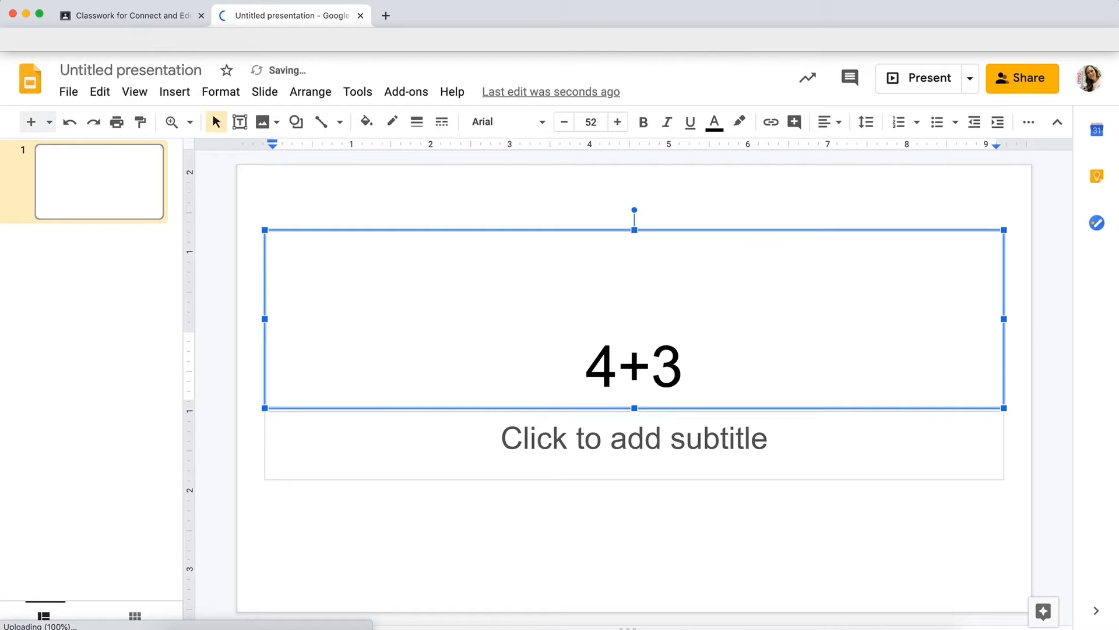
text(=)
click(554, 553)
click(185, 75)
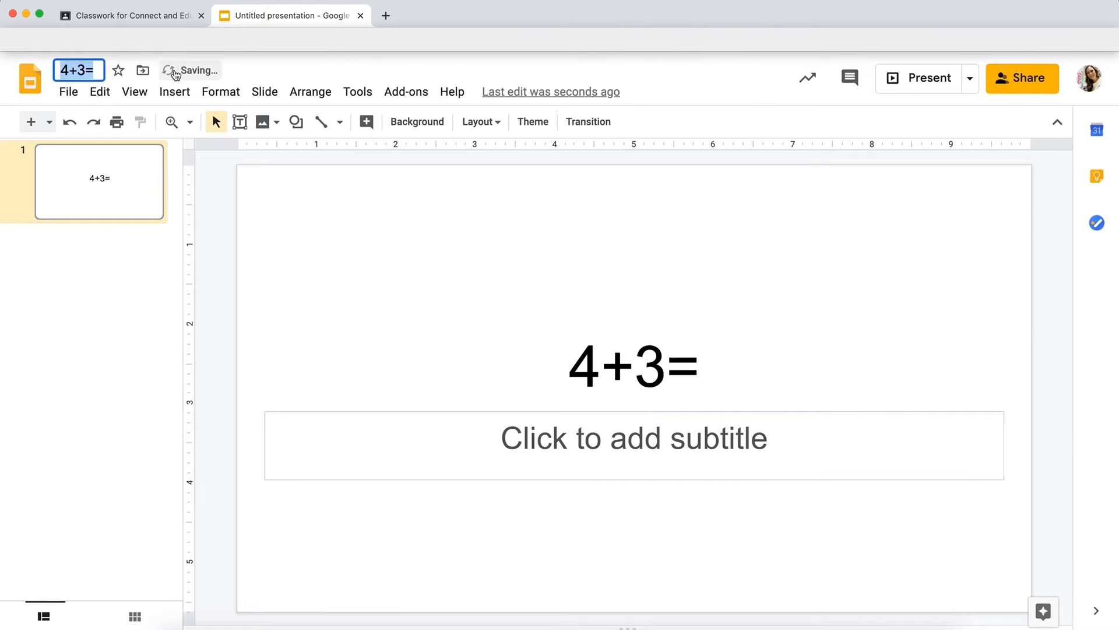
text(Week 2 Addition)
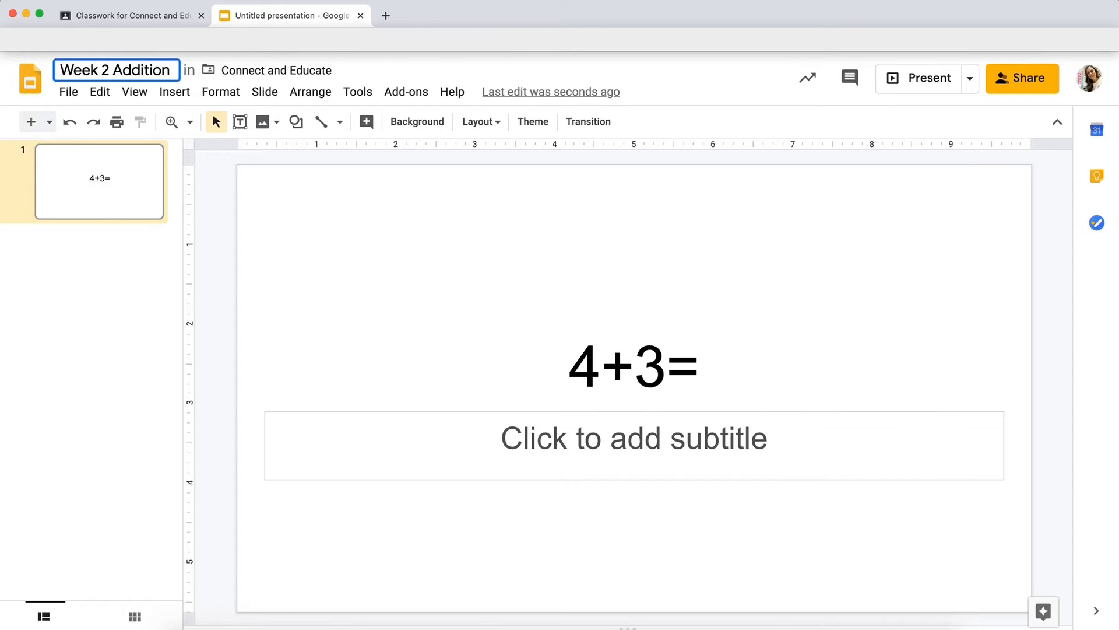
- Return to the Classroom assignment and set the untitled presentation attachment to make a copy for each student
click(150, 16)
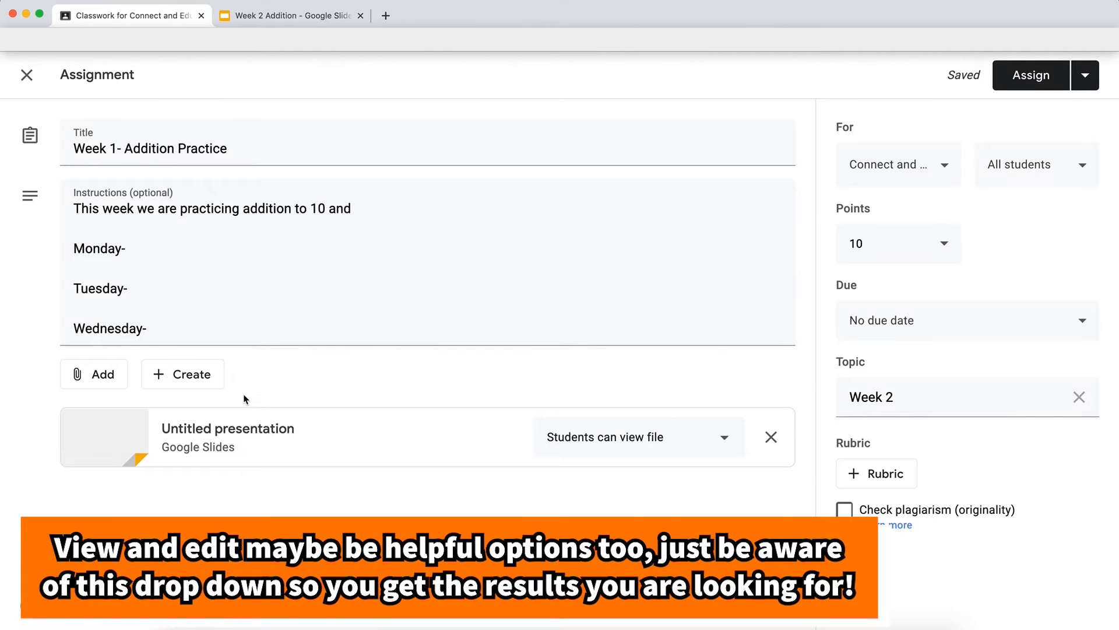
click(716, 447)
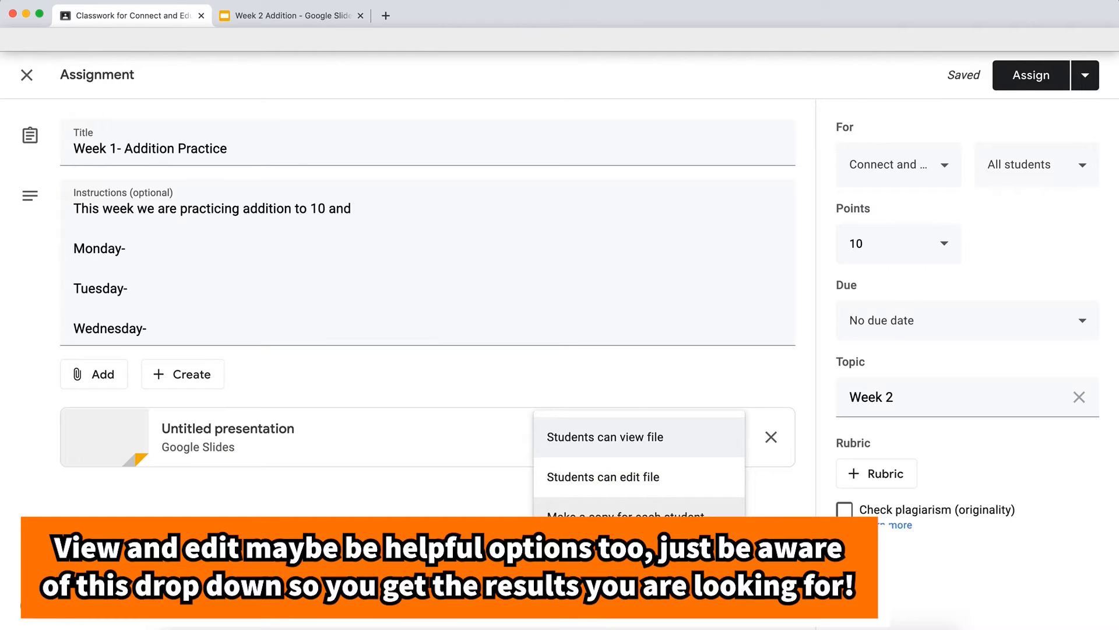
click(646, 516)
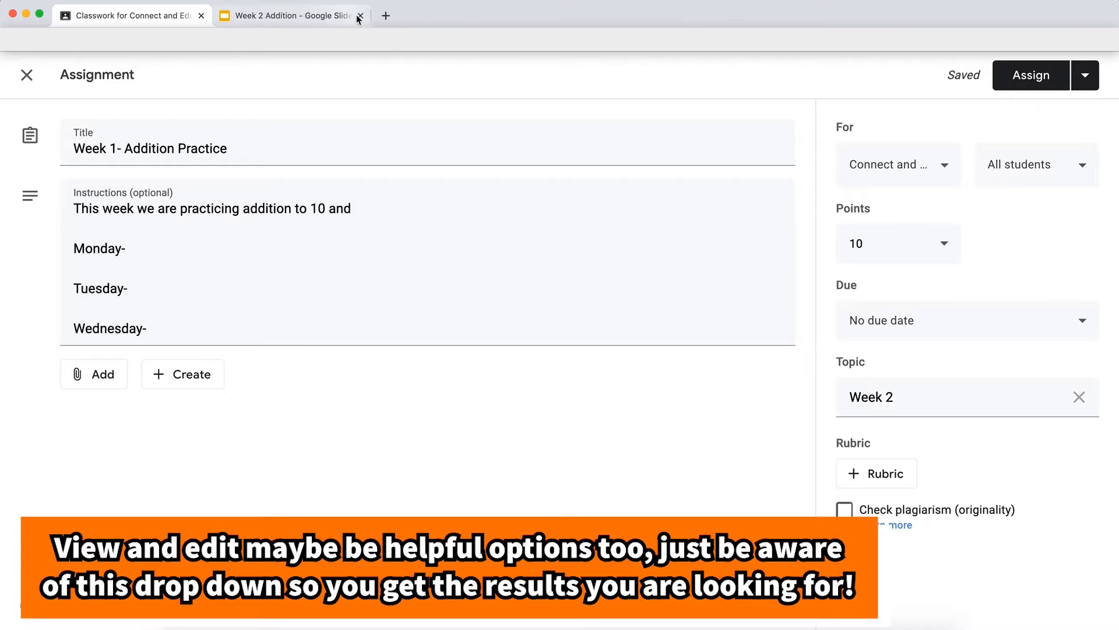
- Attach the Week 2 Addition presentation from Google Drive and set it to make a copy for each student
click(105, 378)
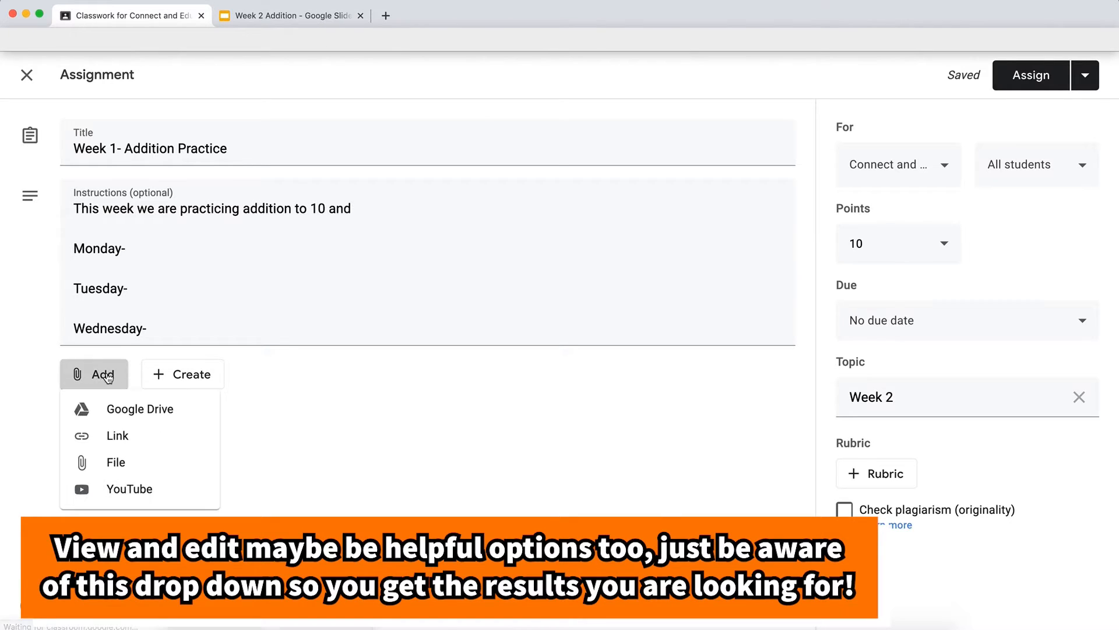
click(130, 415)
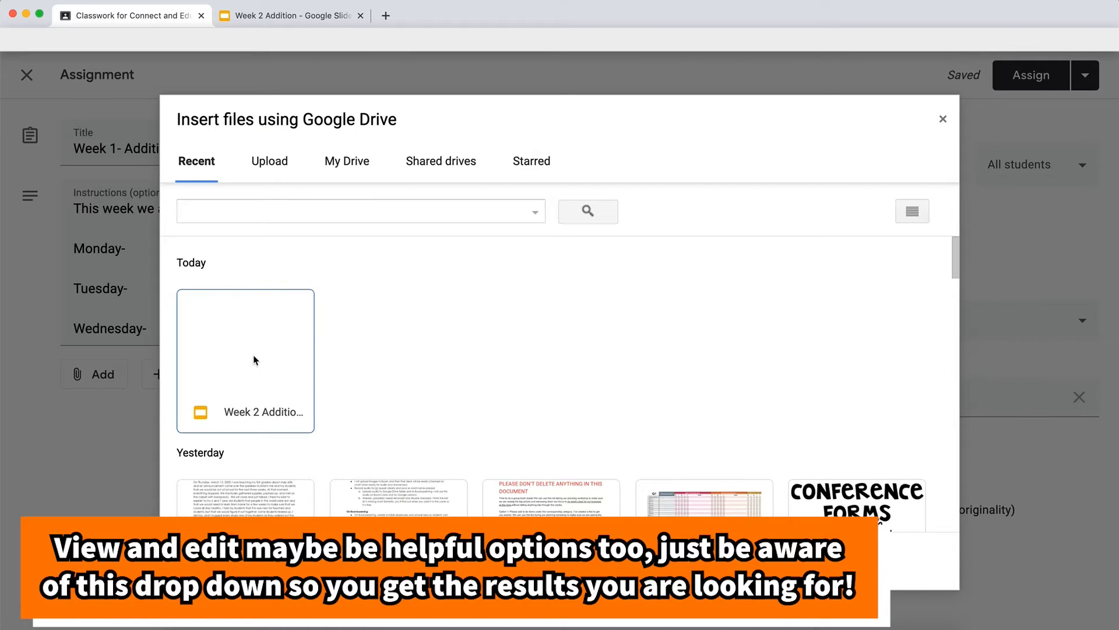
click(242, 355)
click(199, 561)
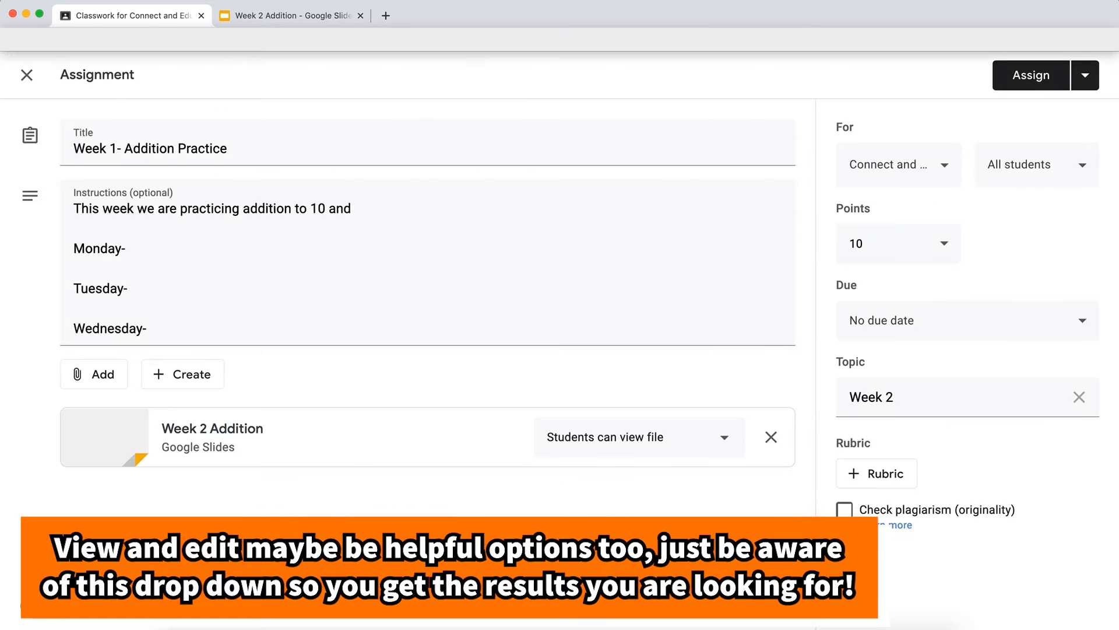
click(633, 440)
click(596, 518)
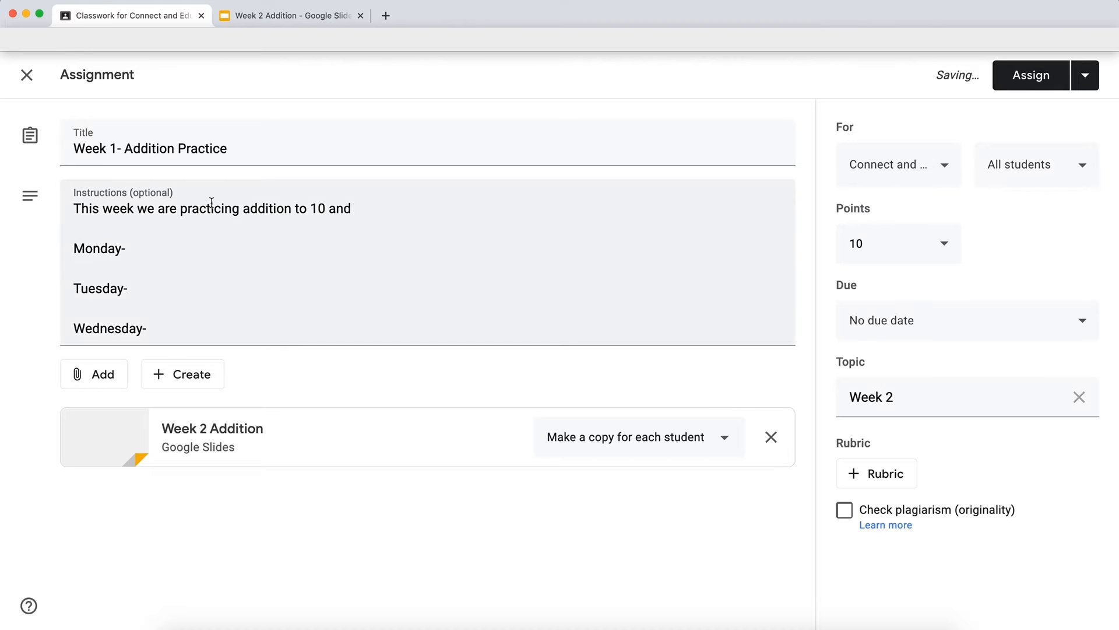
- Change the assignment title to "Week 2- Addition Practice"
click(116, 147)
key(BackSpace)
text(2)
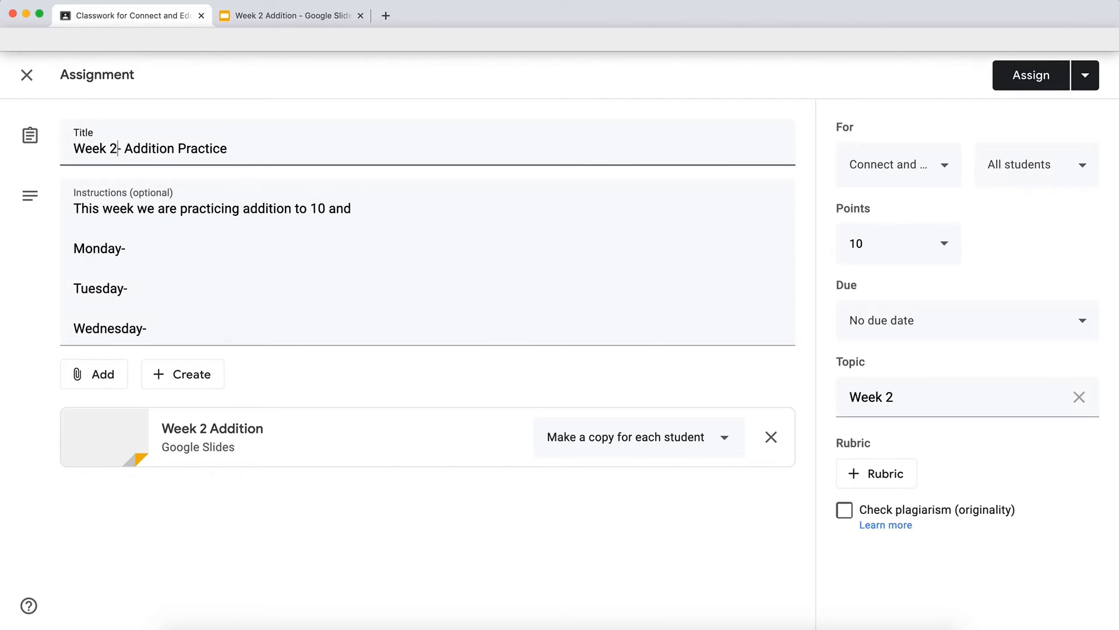
click(360, 484)
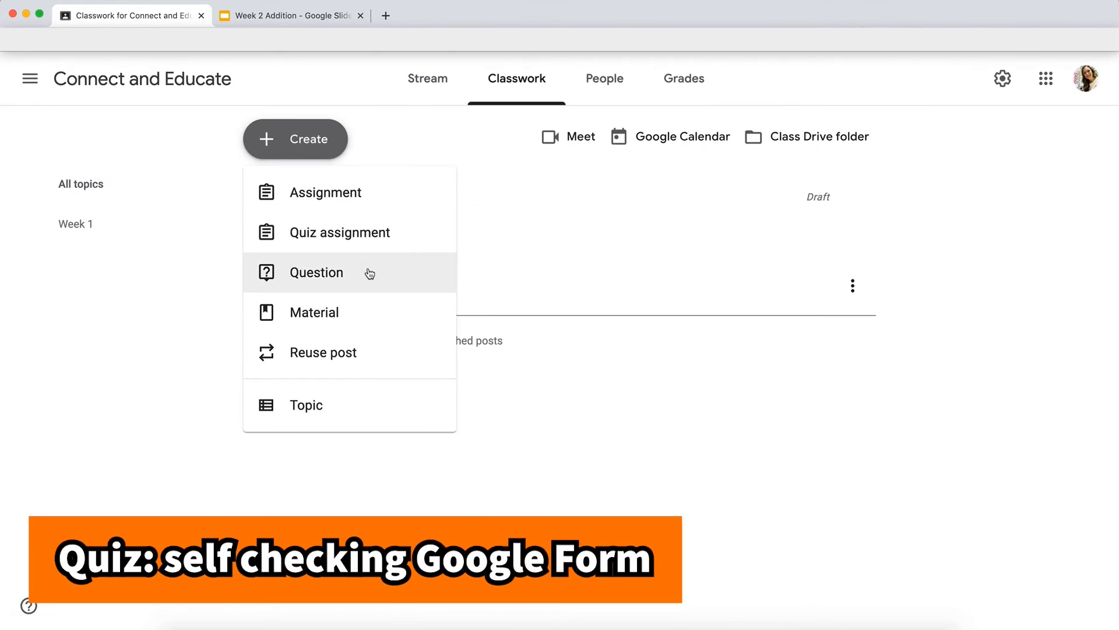
- Create a quiz assignment from the classwork page and open its attached Blank Quiz form
click(335, 233)
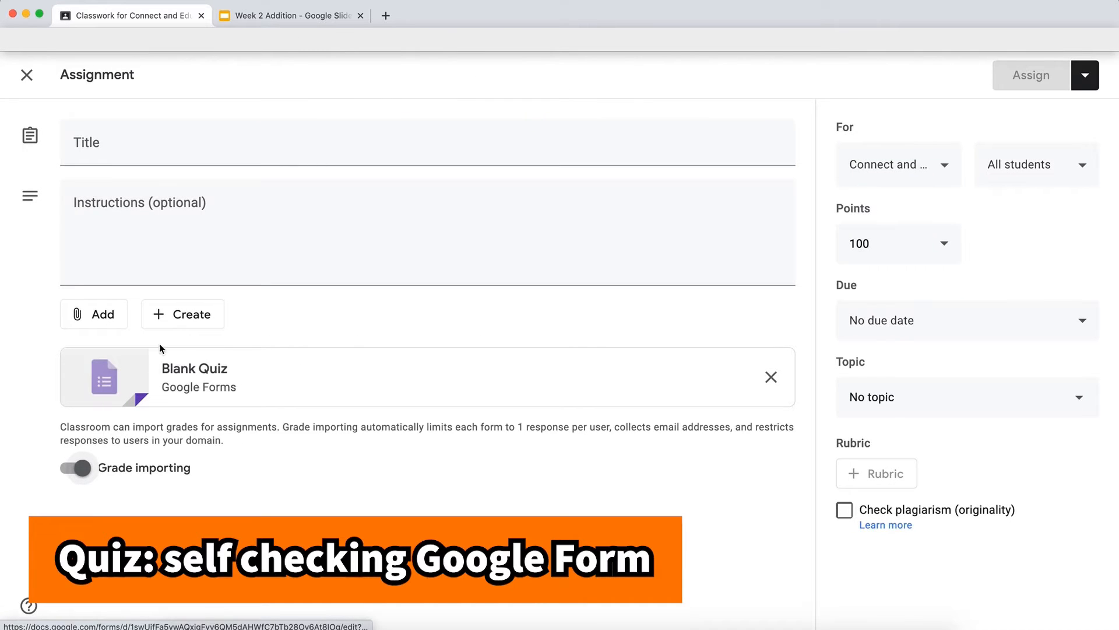
click(203, 378)
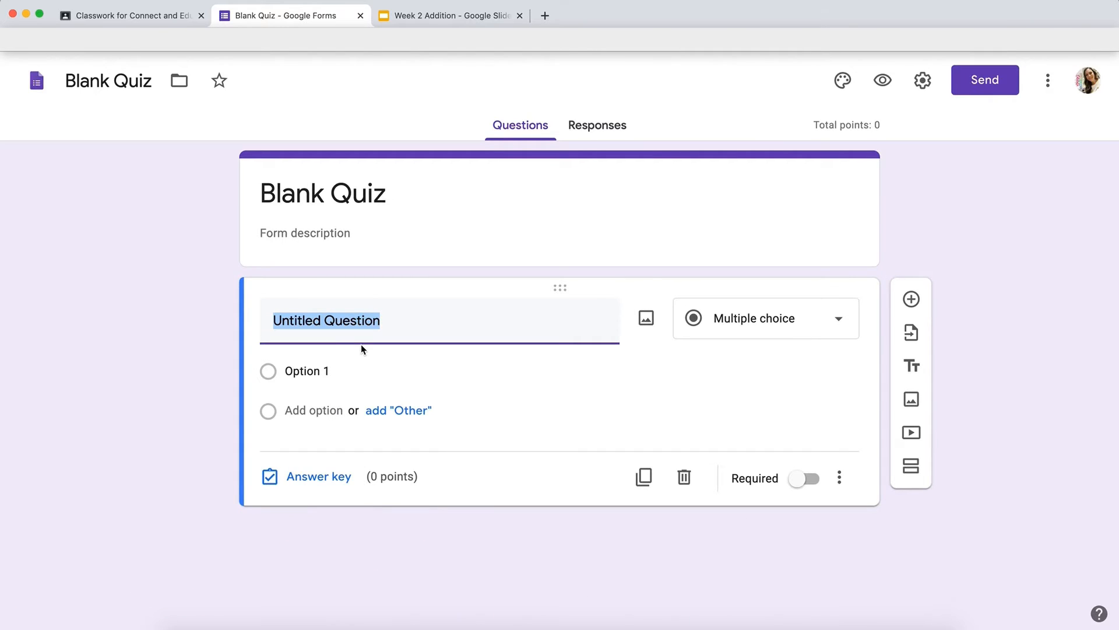
- Enter "4+4" as the first multiple-choice question with the answer options 6, 8 and 7
text(4+4)
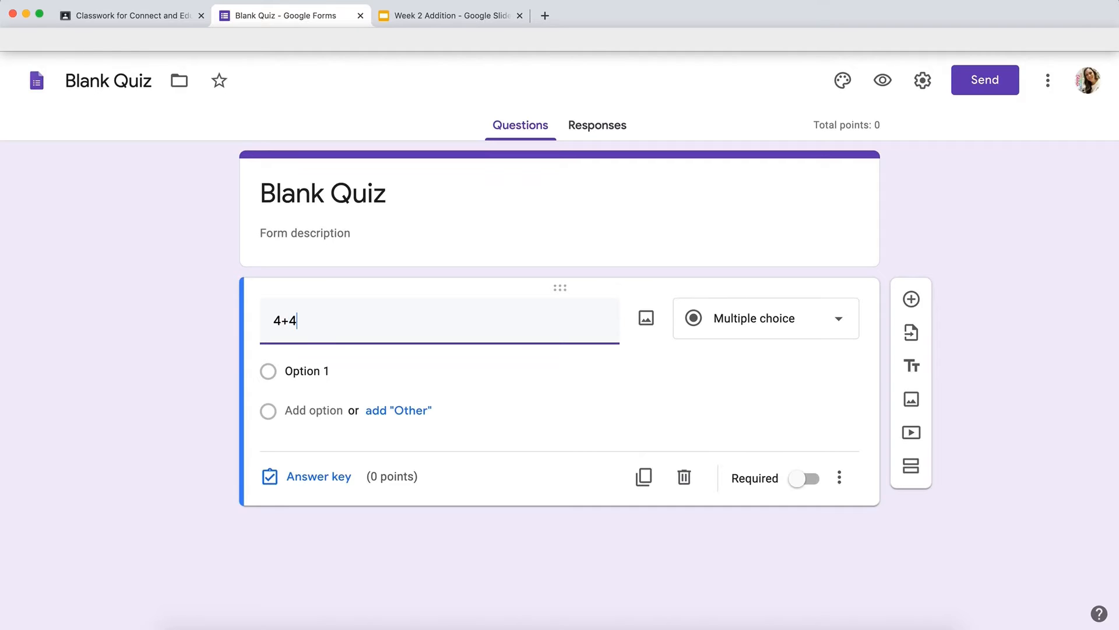
click(340, 367)
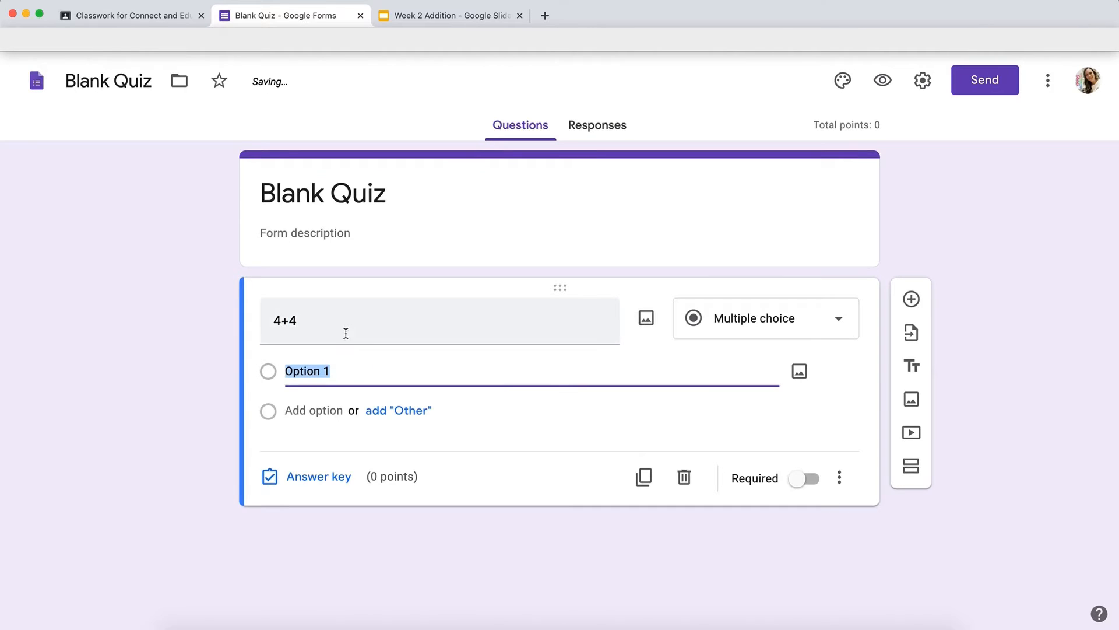
text(6)
click(313, 410)
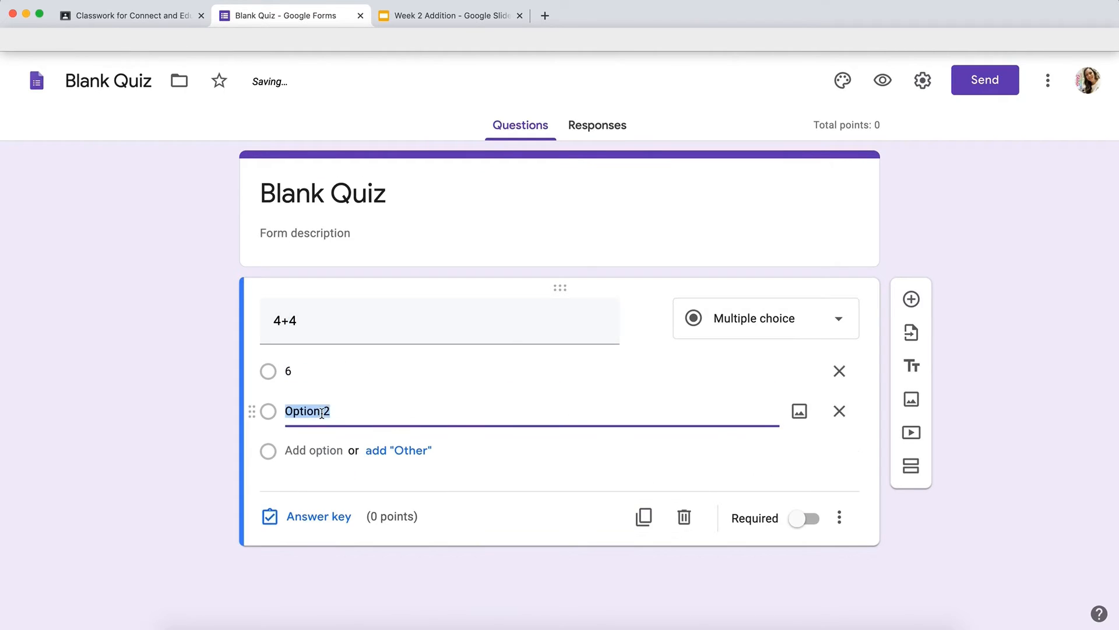
text(8)
click(318, 459)
text(7)
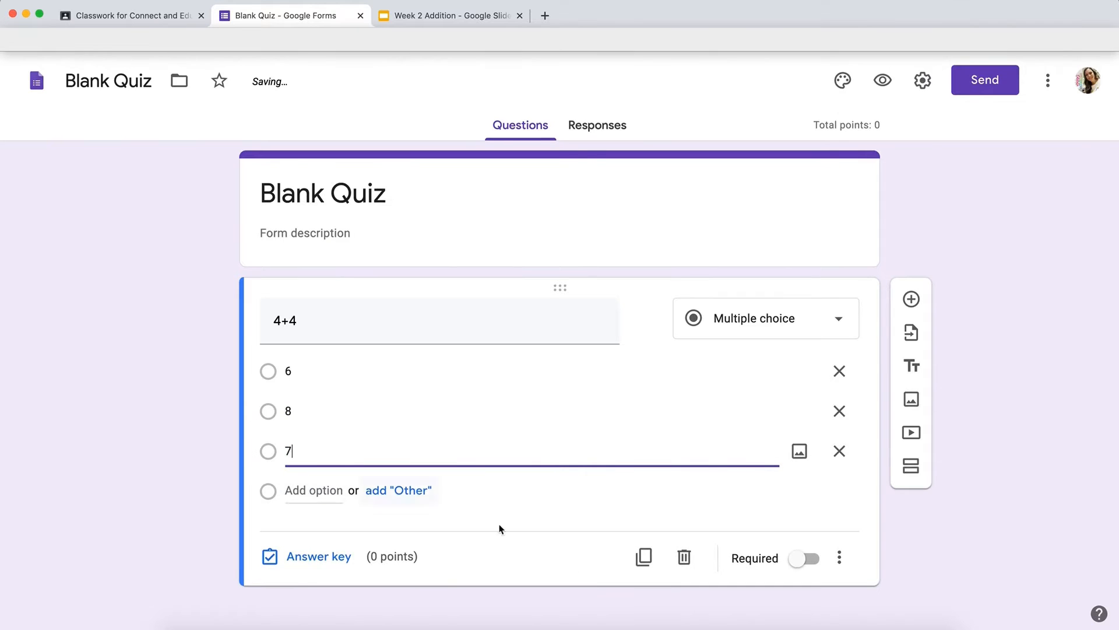
click(217, 456)
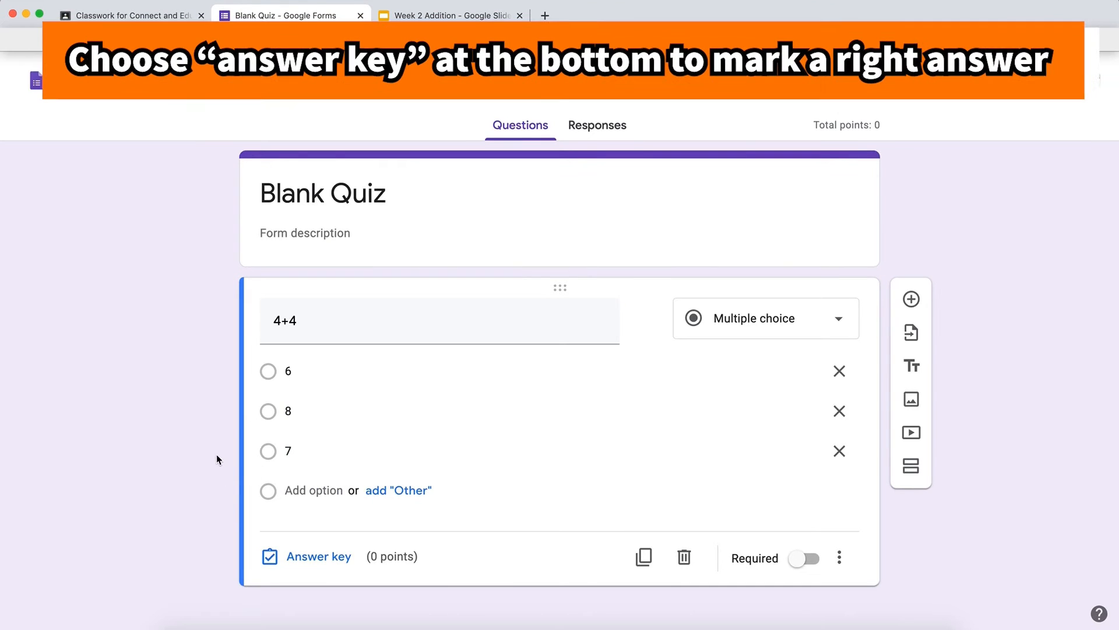
- Mark 8 as the correct answer to the 4+4 question in its answer key, and add another blank question
click(272, 408)
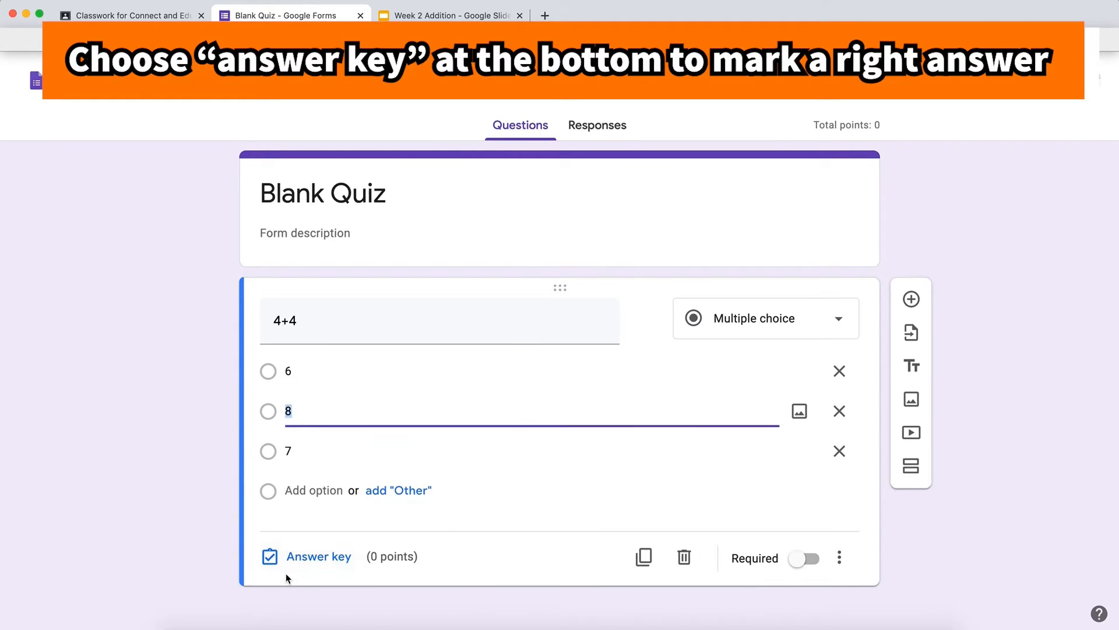
click(273, 555)
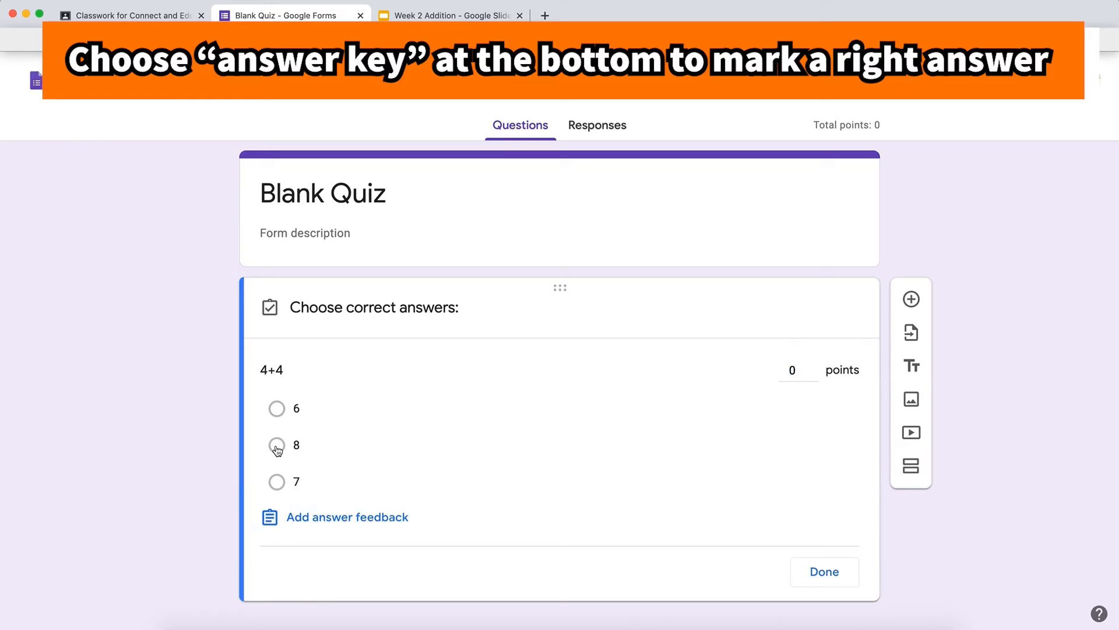
click(277, 446)
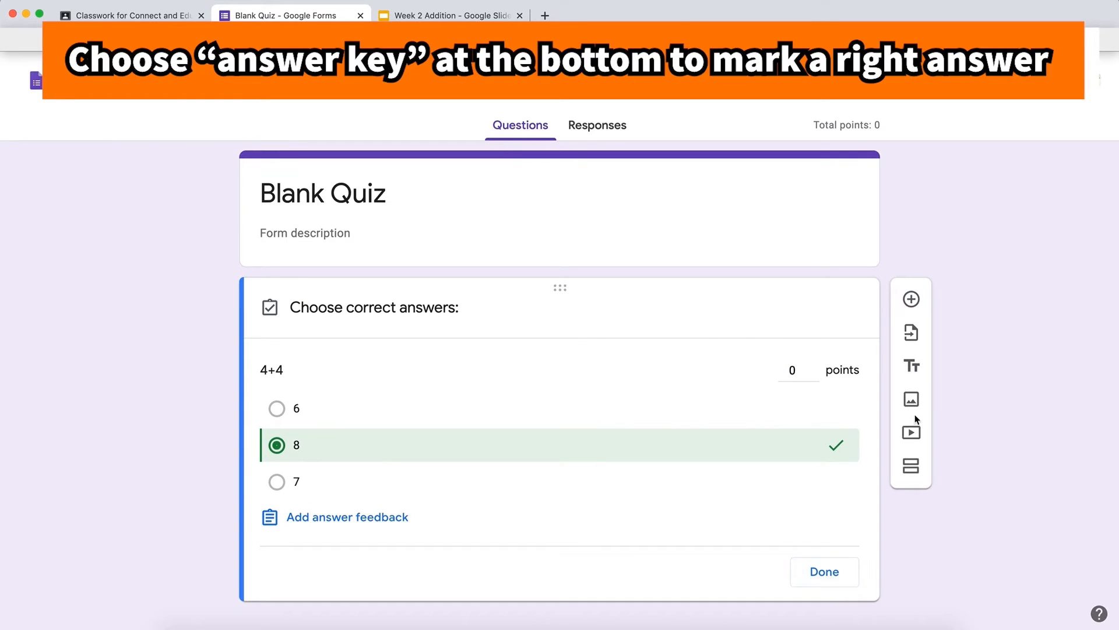
click(911, 299)
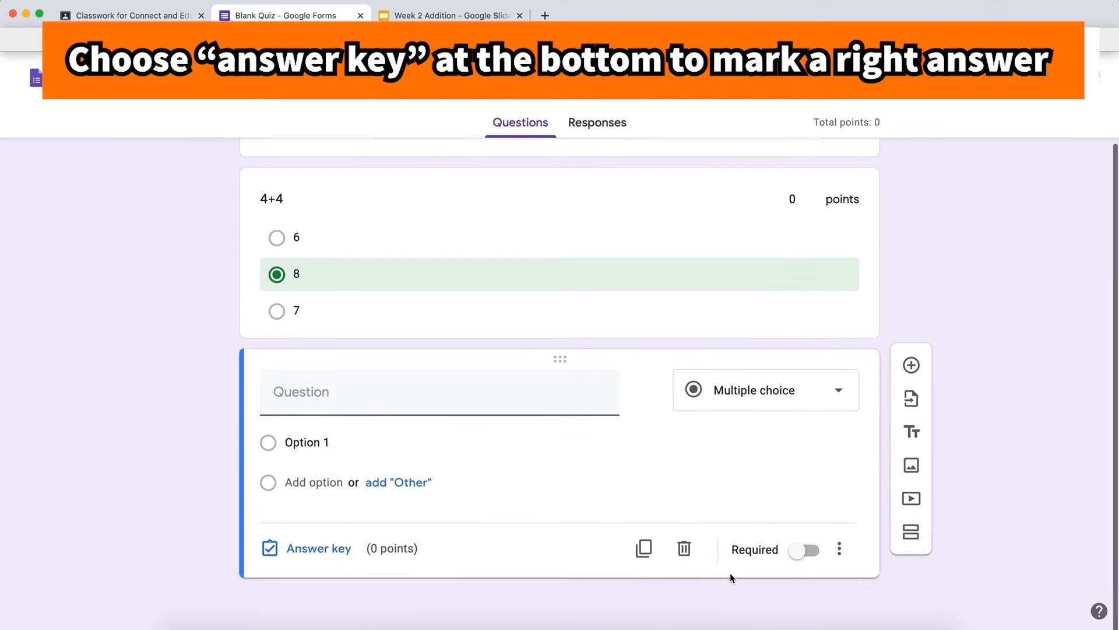
- Rename the quiz form file as "Addition Quiz"
scroll(812, 338, up, 3)
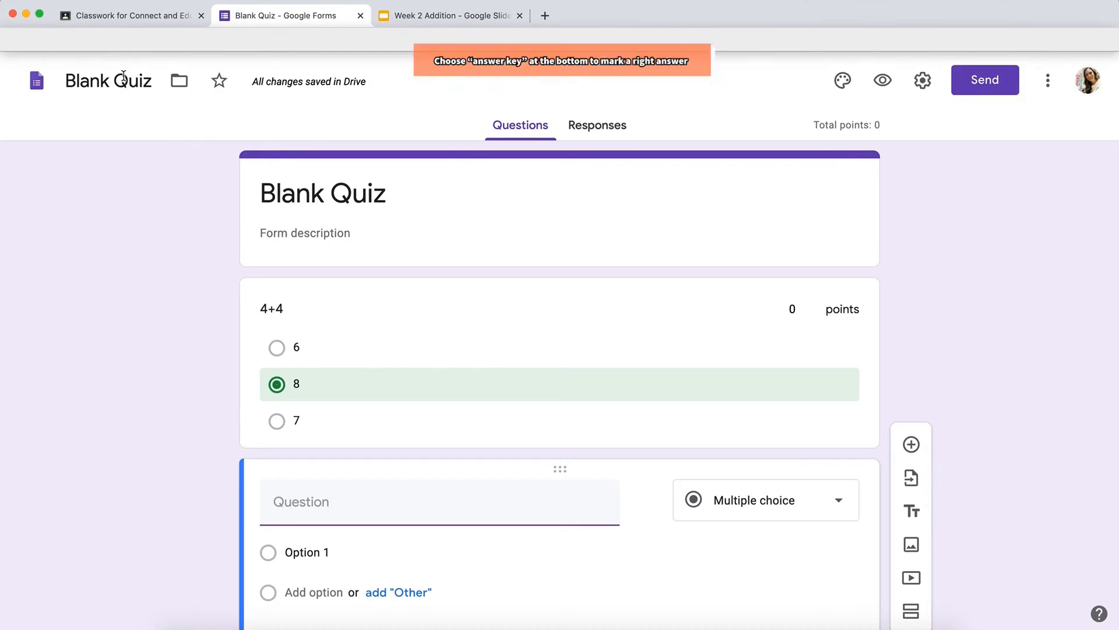
click(124, 78)
text(Addition Quiz)
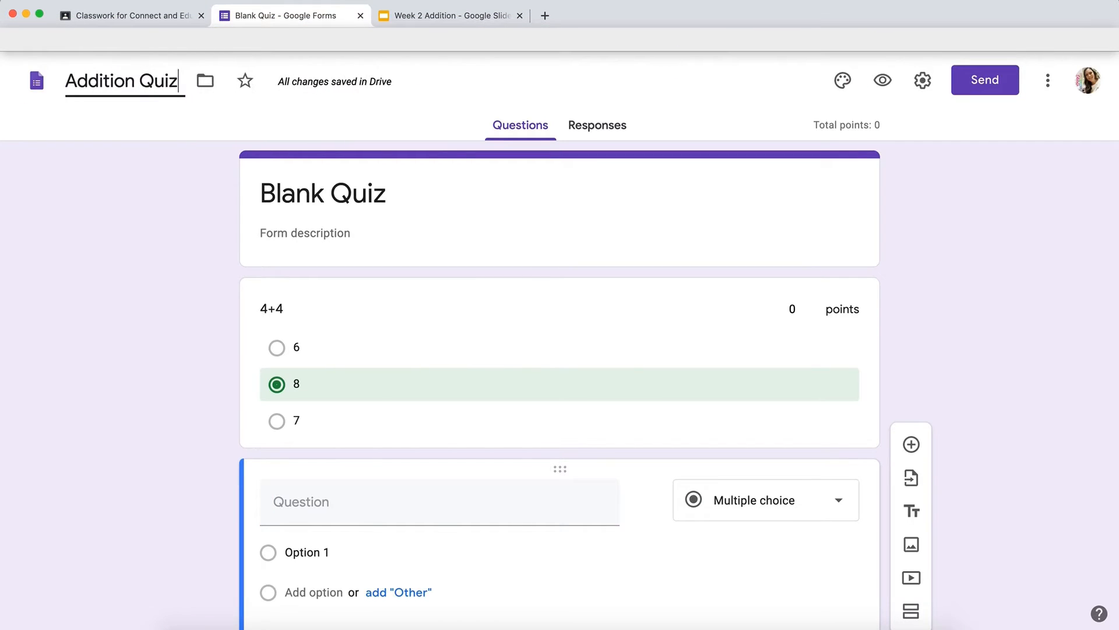
- Switch back to Classroom, close the quiz assignment and create a new question post
click(129, 16)
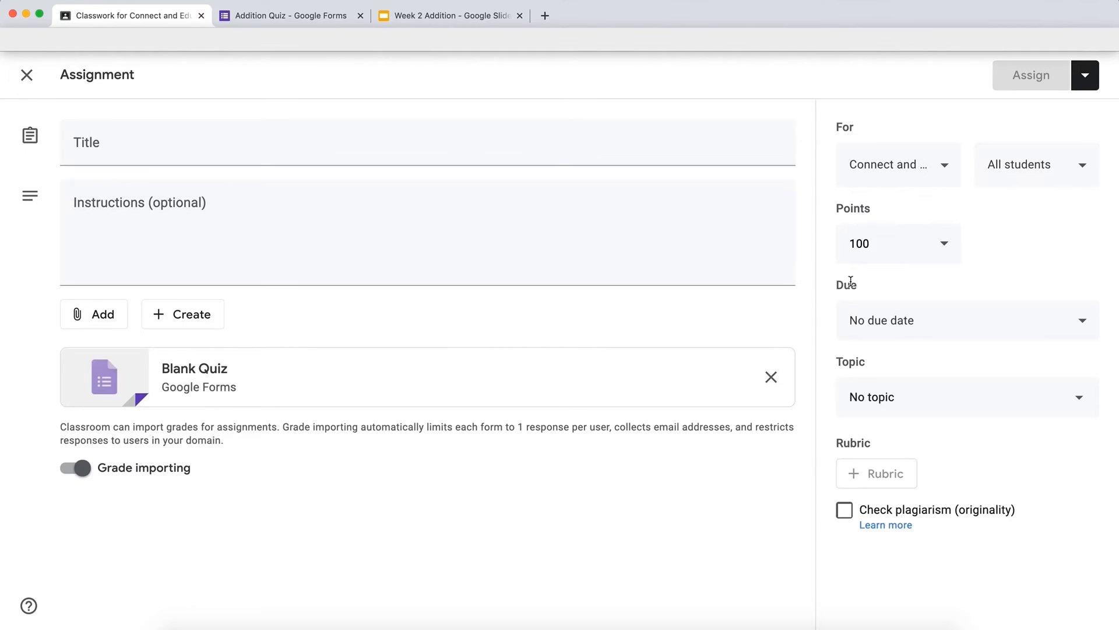
click(27, 75)
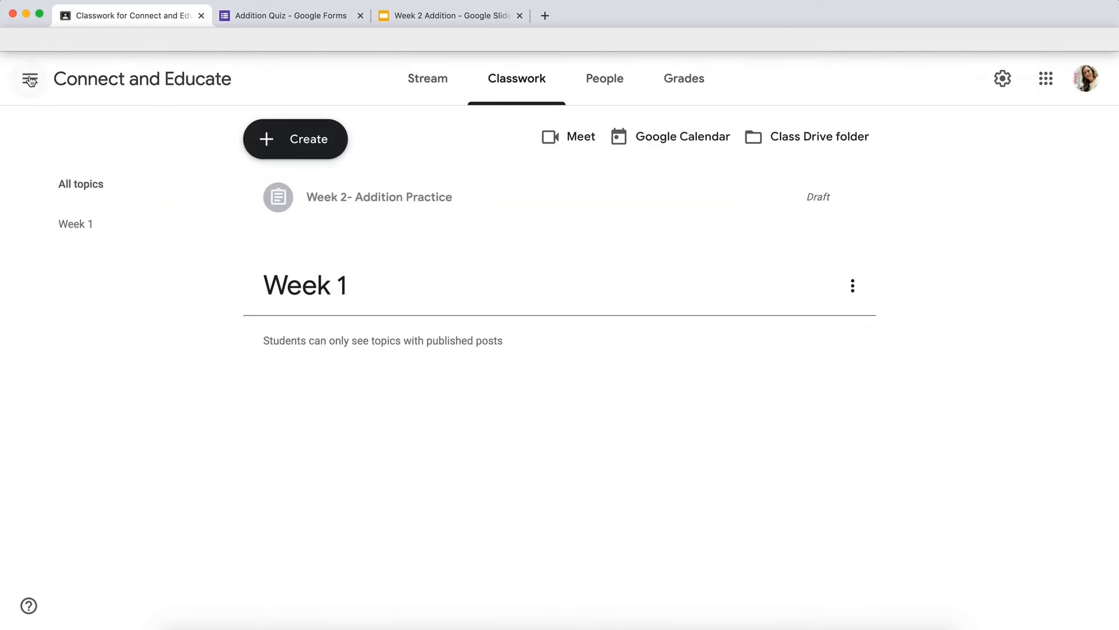
click(282, 154)
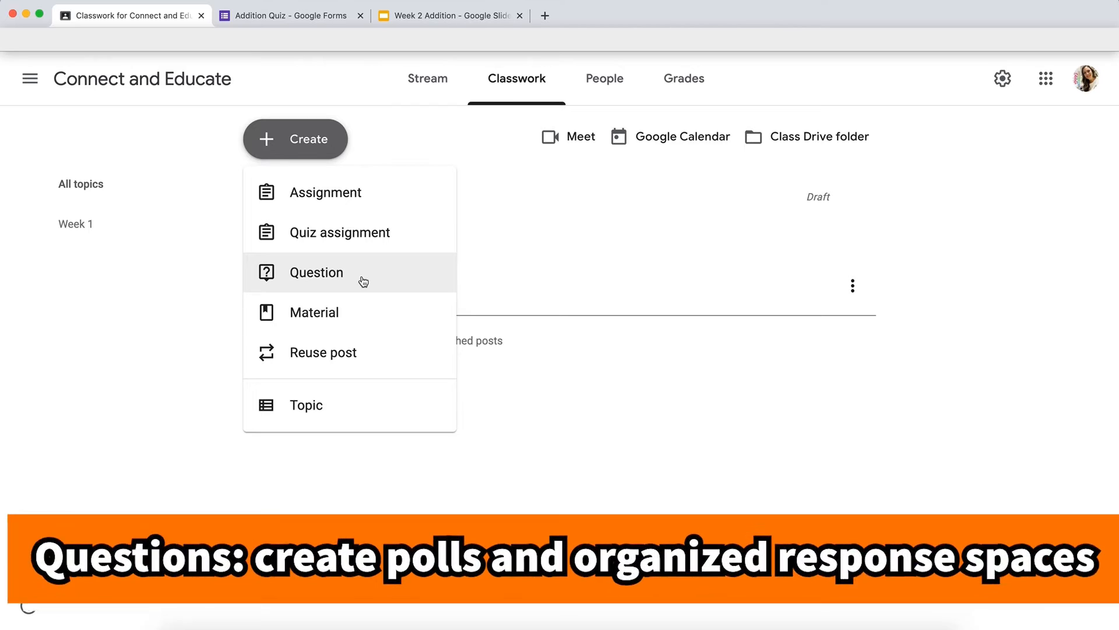
click(363, 282)
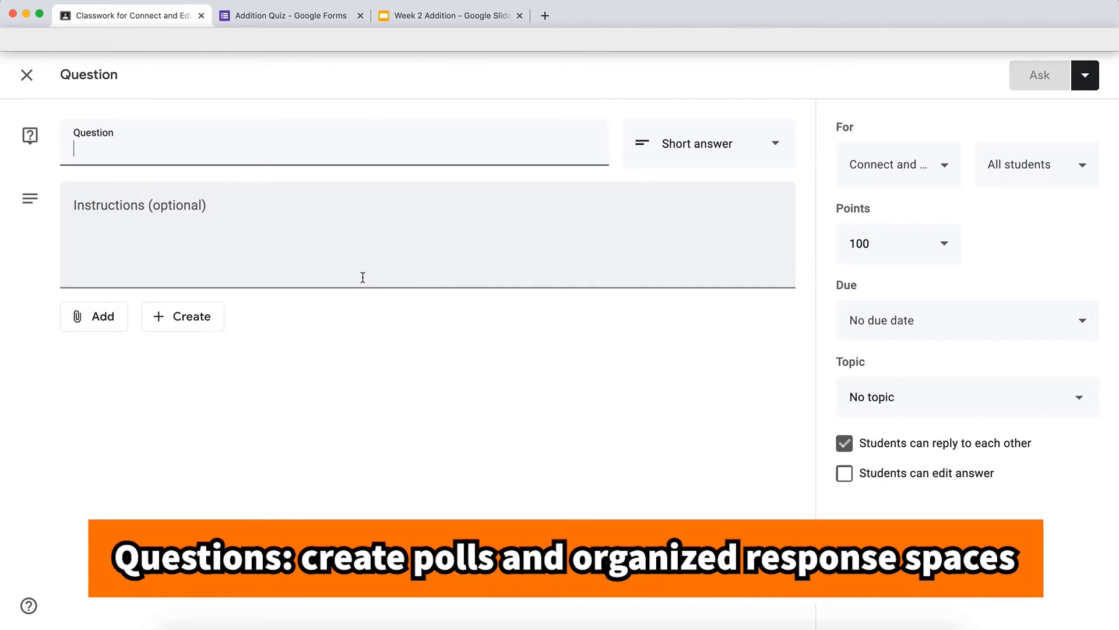
- Look at the available answer types, and enter "What did you think about Chapter 2 of Mercy Watson?" as the question
click(693, 165)
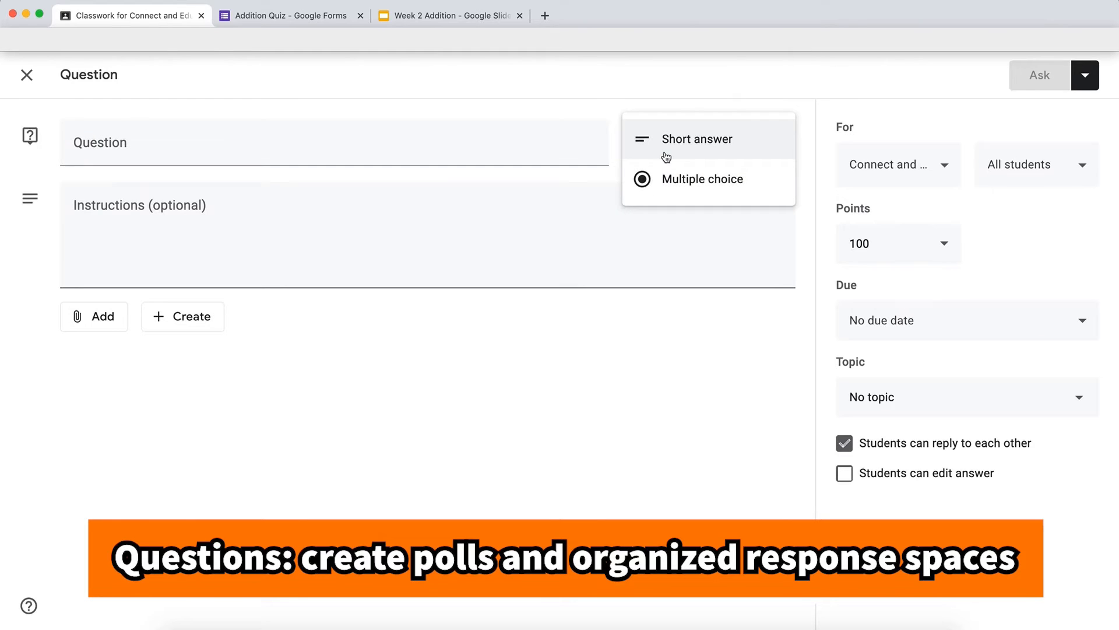
click(635, 455)
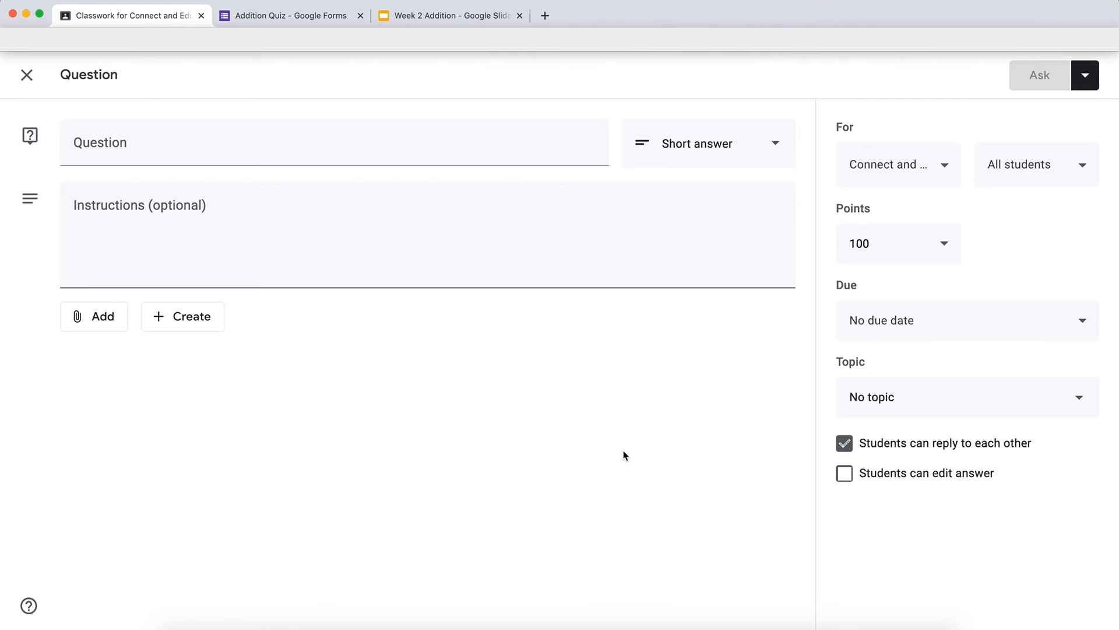
click(583, 219)
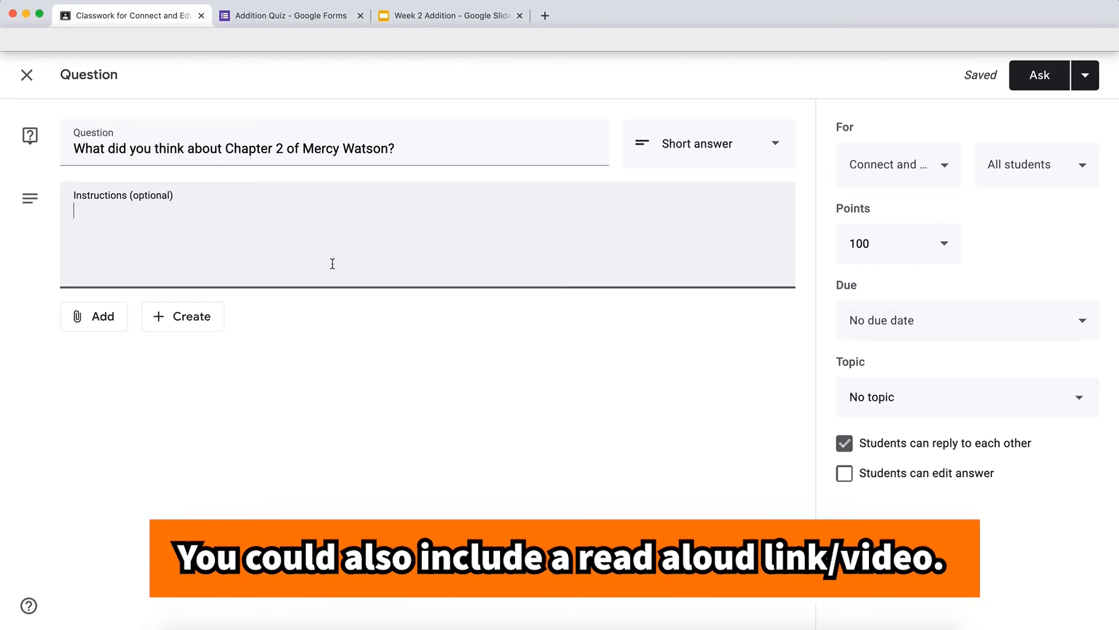
- Look at the attachment sources for the question, and change its answer type to Multiple choice
click(87, 316)
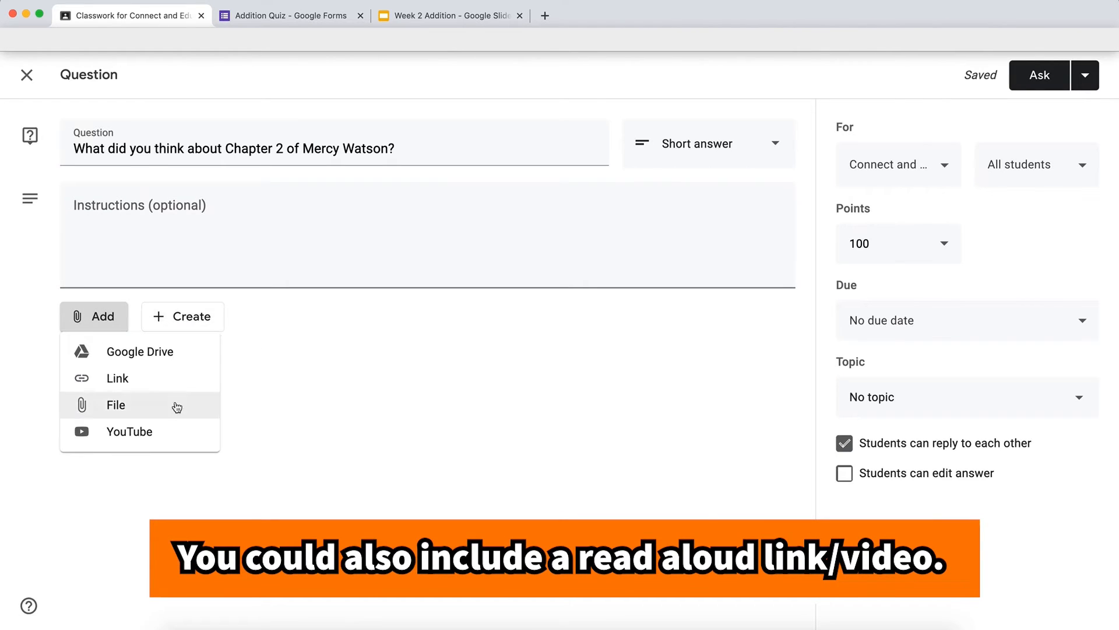
click(291, 374)
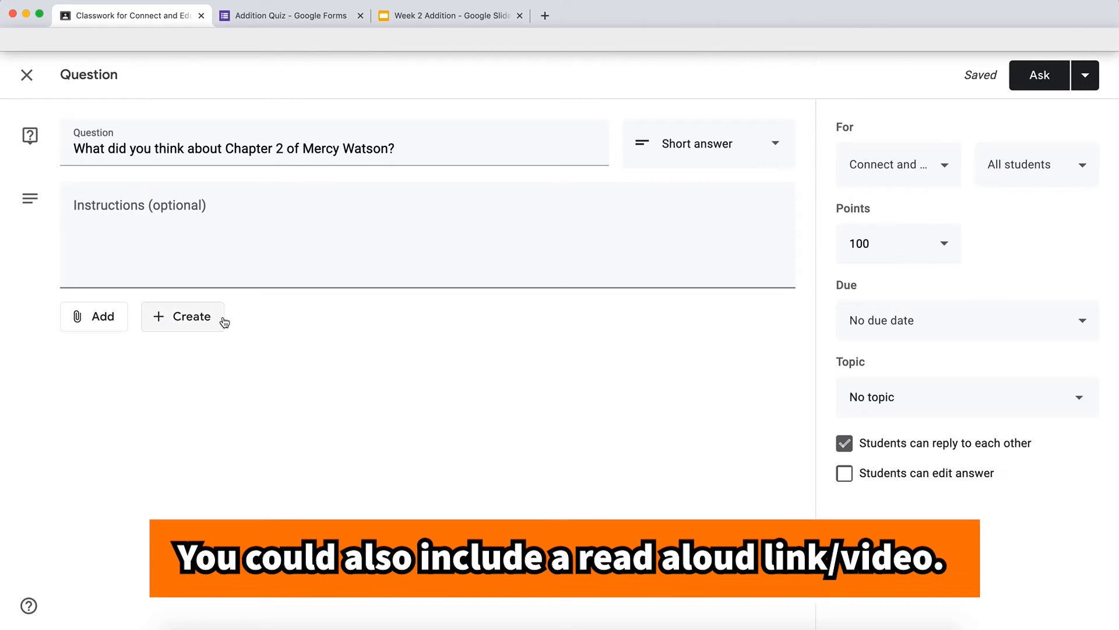
click(725, 156)
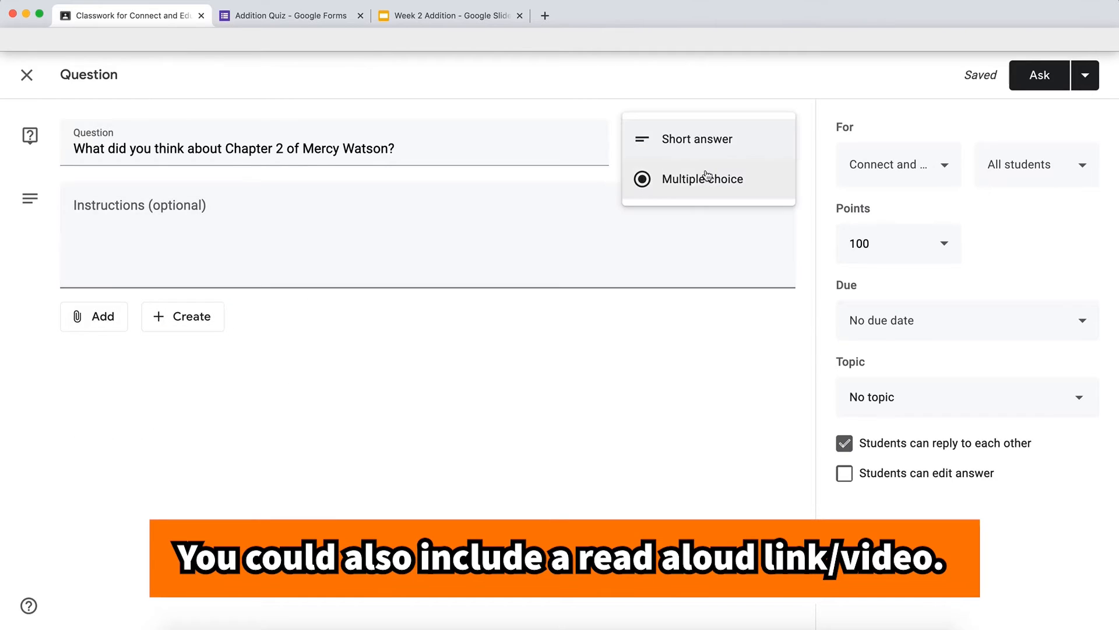
click(689, 184)
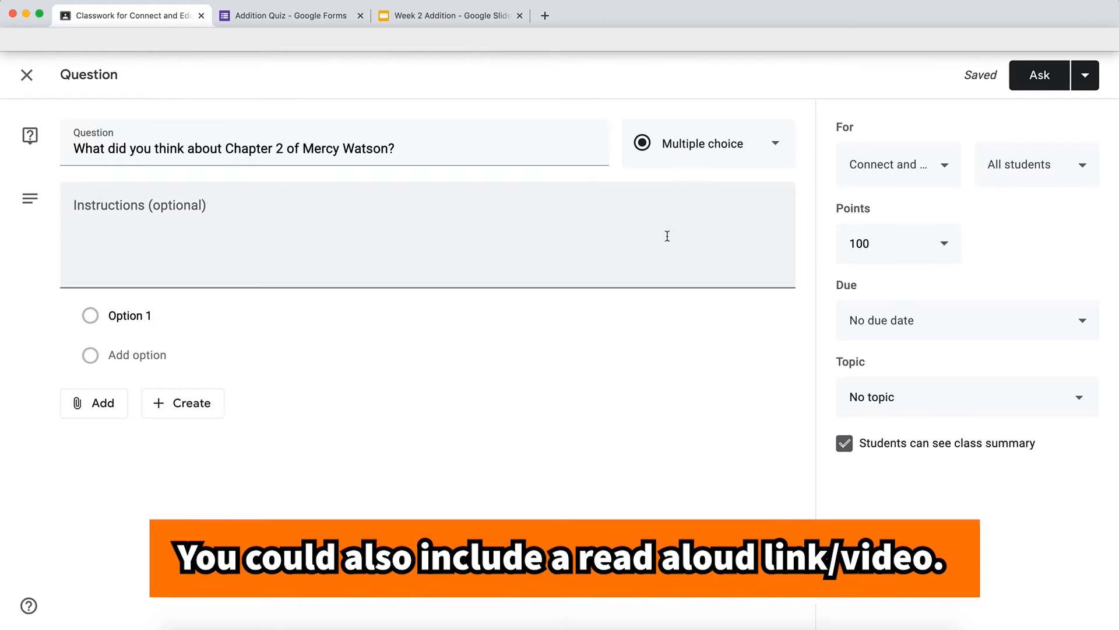
click(164, 314)
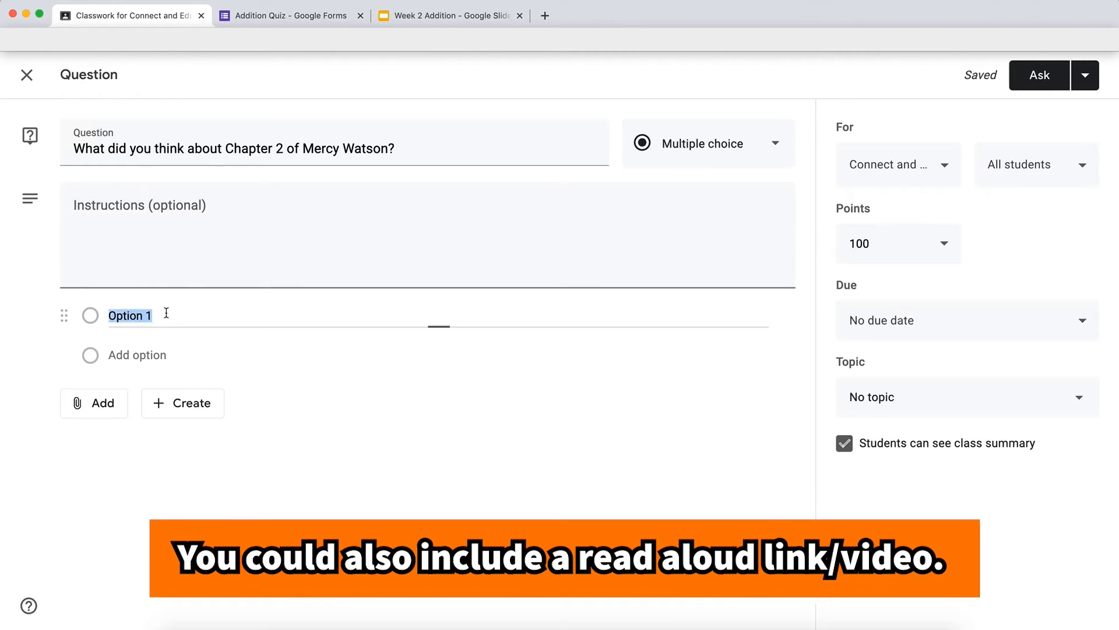
click(730, 348)
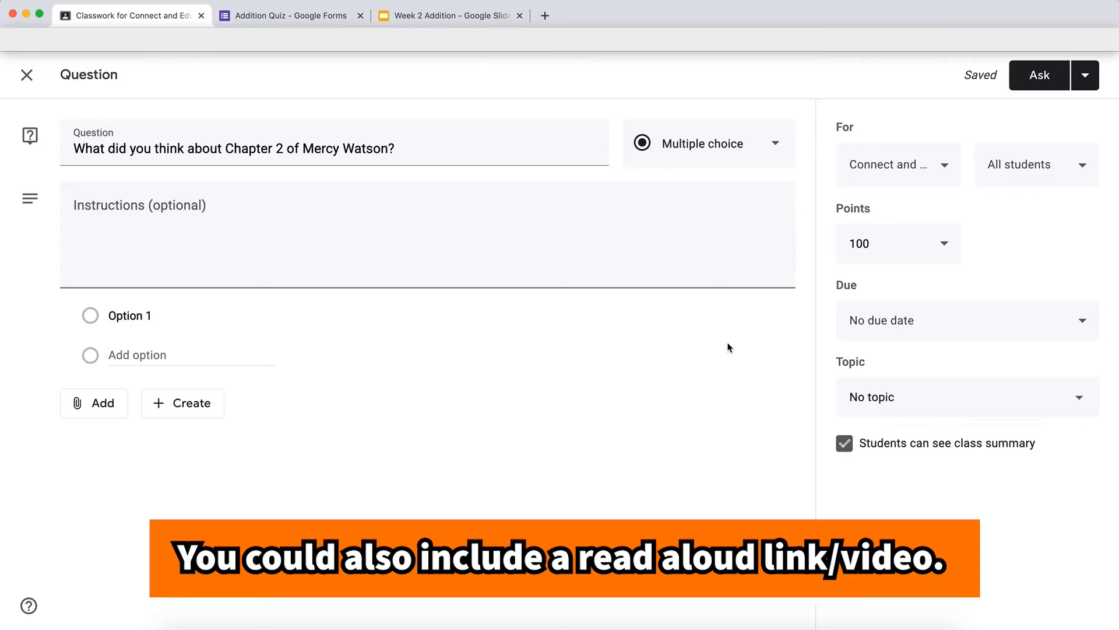
- Change the question's answer type to Short answer and disallow students from replying to each other
click(726, 164)
click(695, 123)
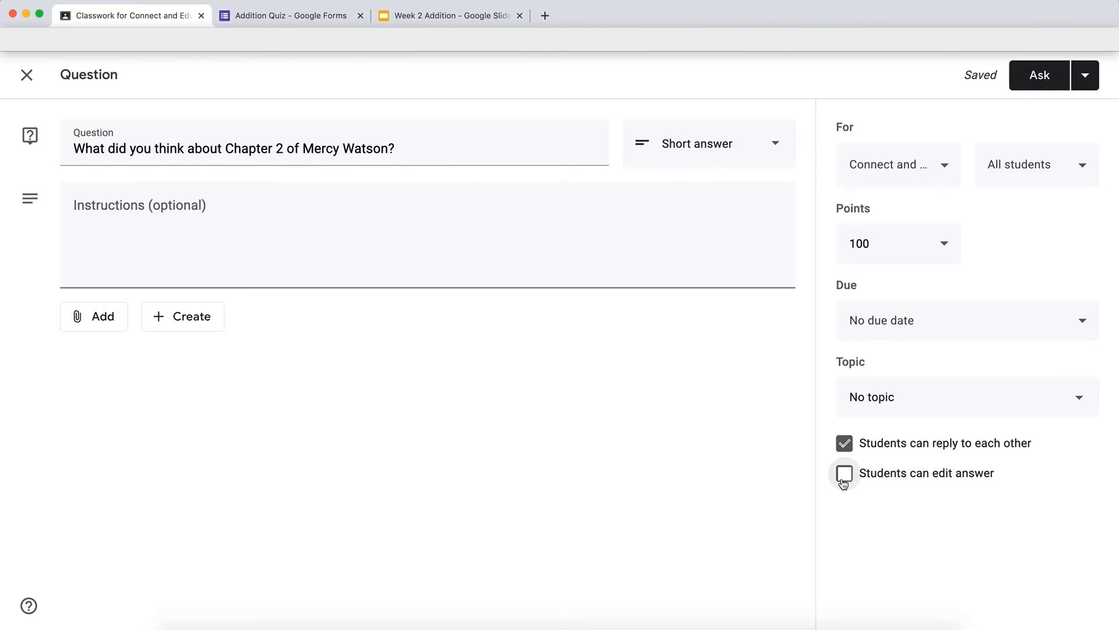
click(843, 447)
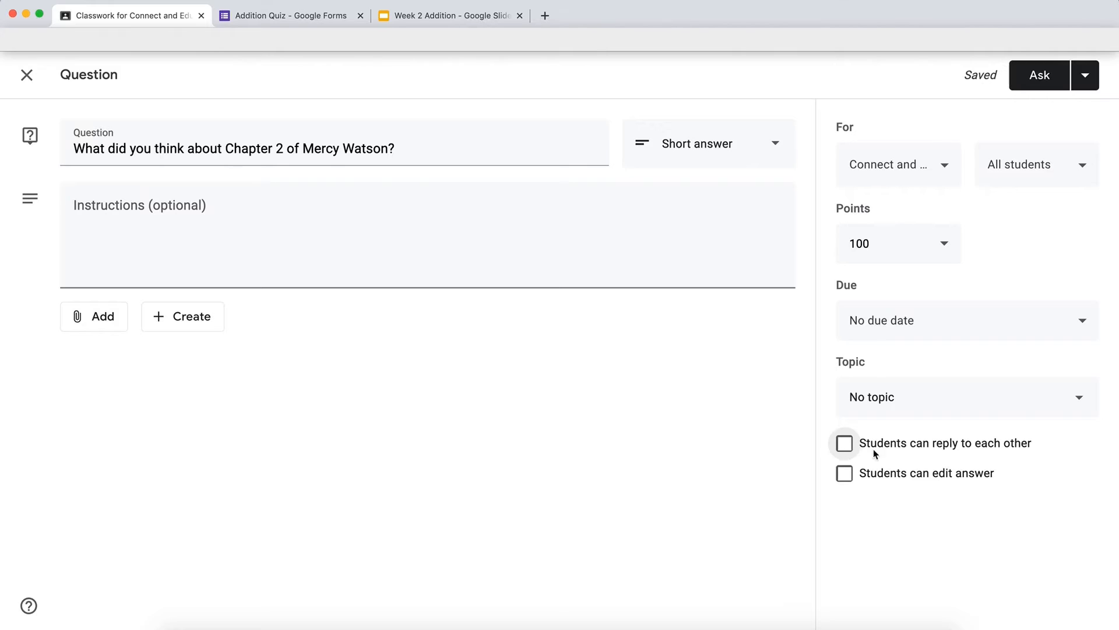
- Set the question's points to 10 and close it, leaving it as a draft
click(888, 245)
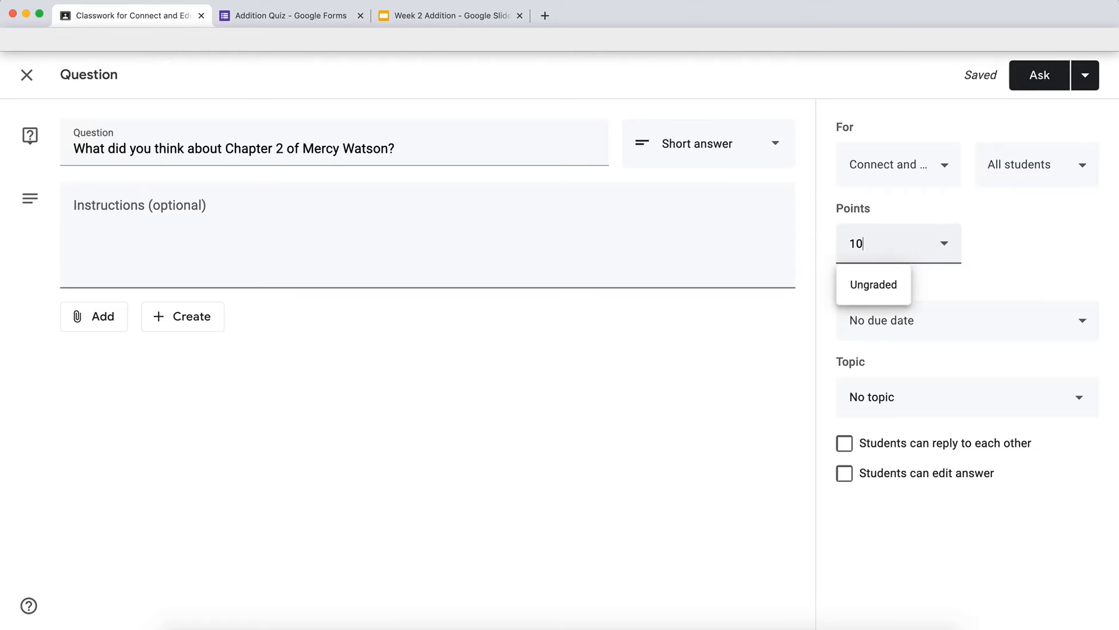
click(687, 501)
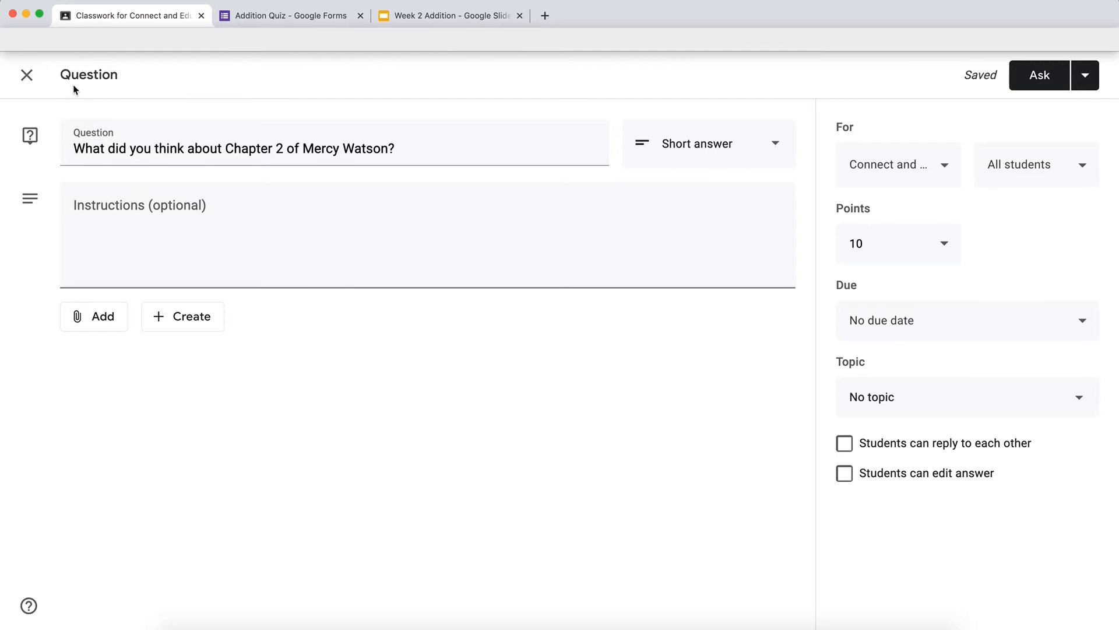
click(27, 75)
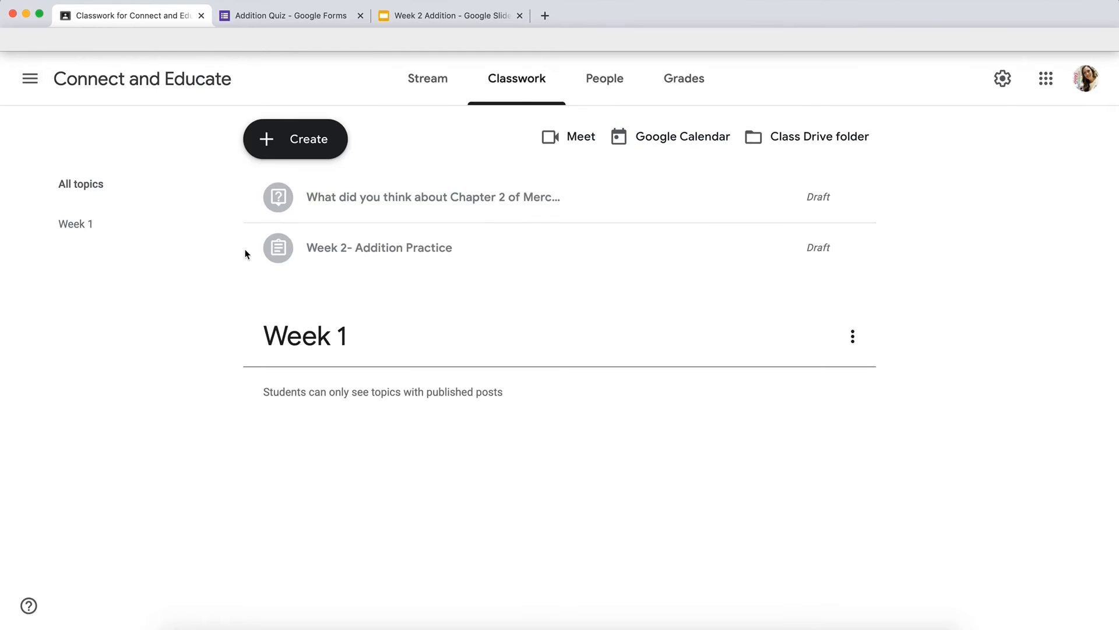
- Create a new material post titled "Resources and FAQs"
click(298, 137)
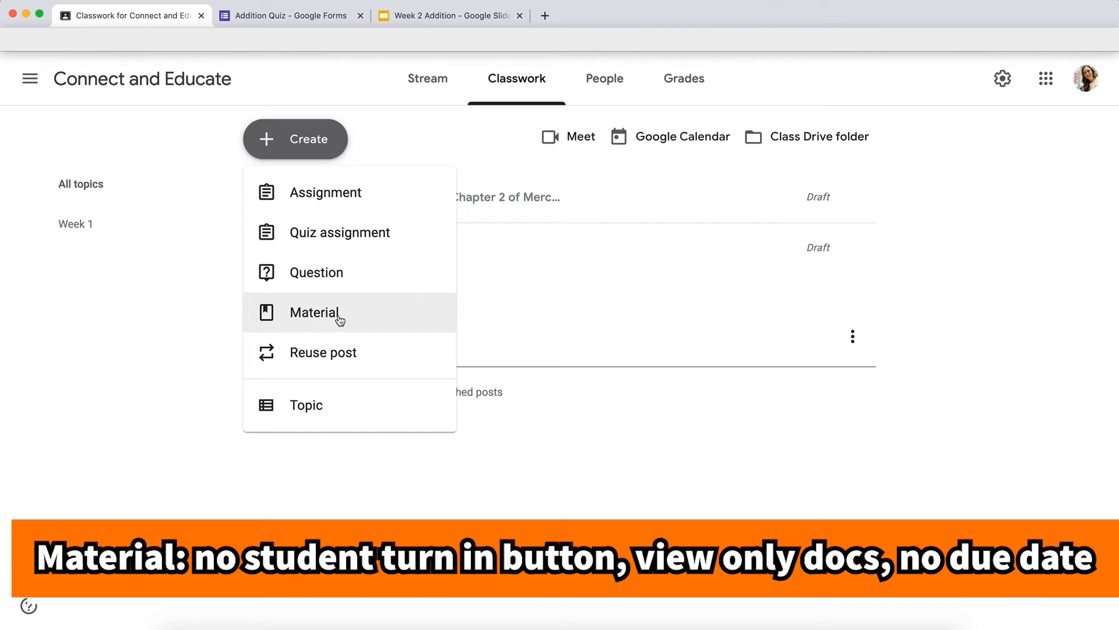
click(335, 313)
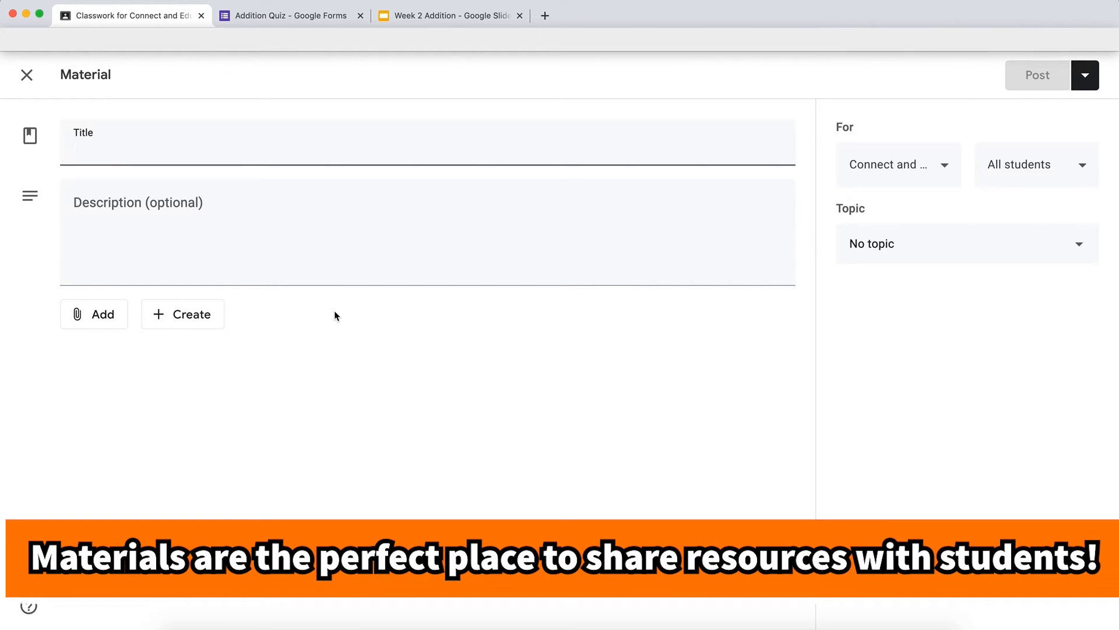
text(Resource)
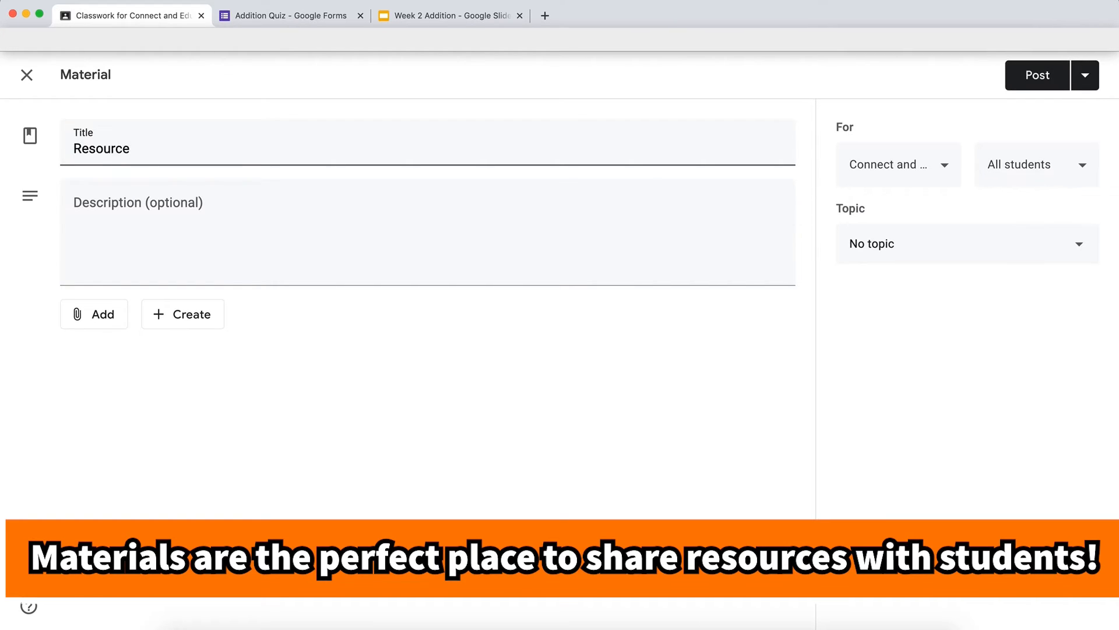
text(s and FAQs)
- Paste the copied resource list into the material's description and change its greeting to "Hi Parents and Students!"
click(224, 246)
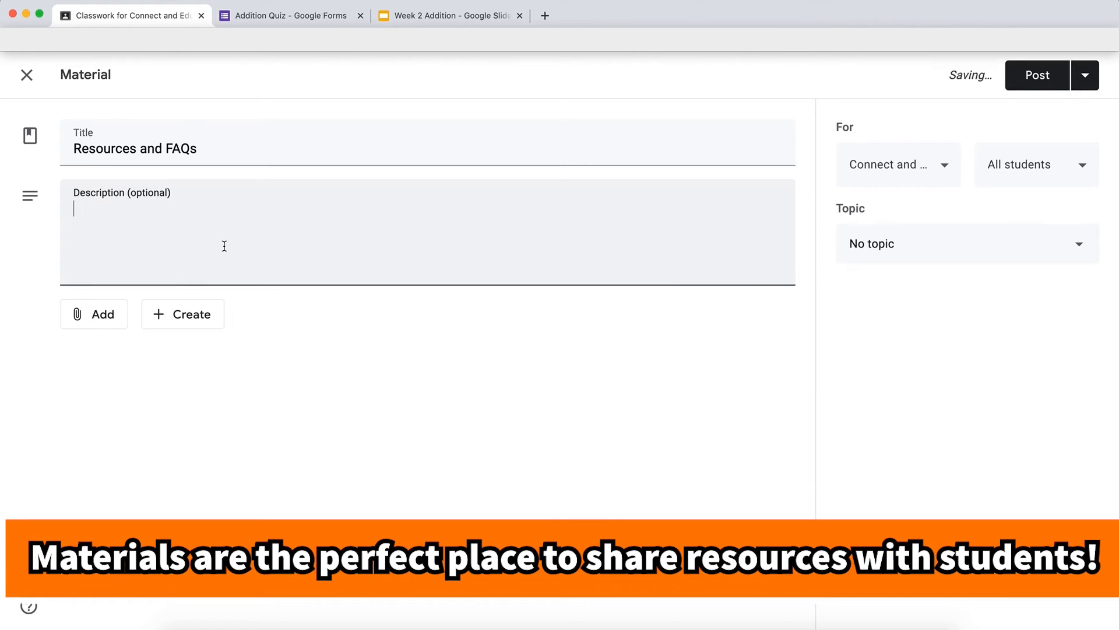
key(super+v)
scroll(224, 245, up, 3)
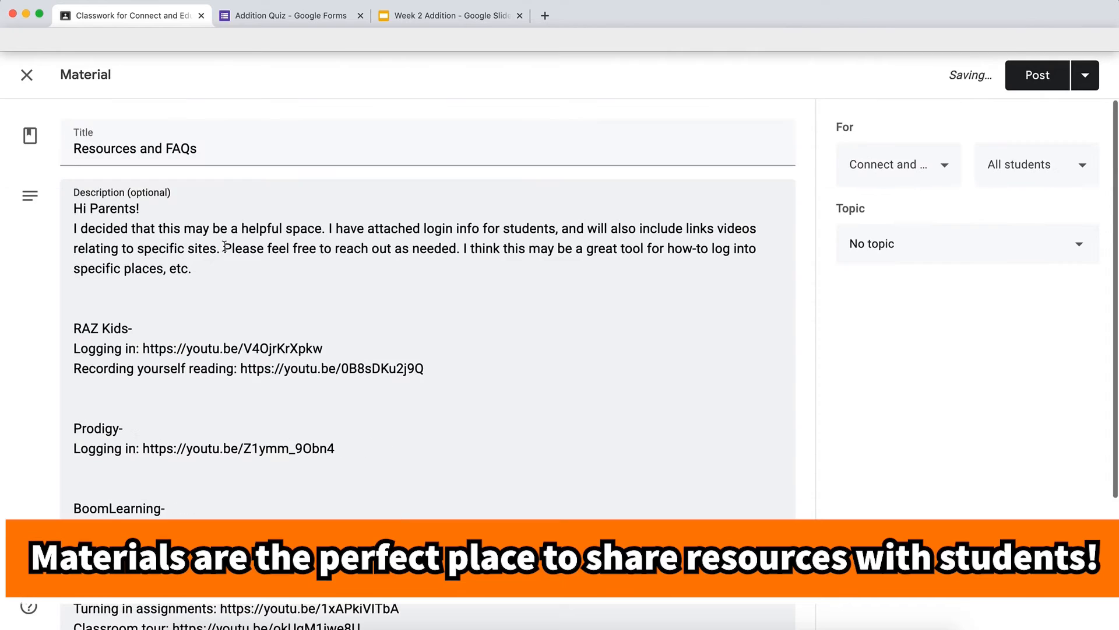
click(141, 209)
key(BackSpace)
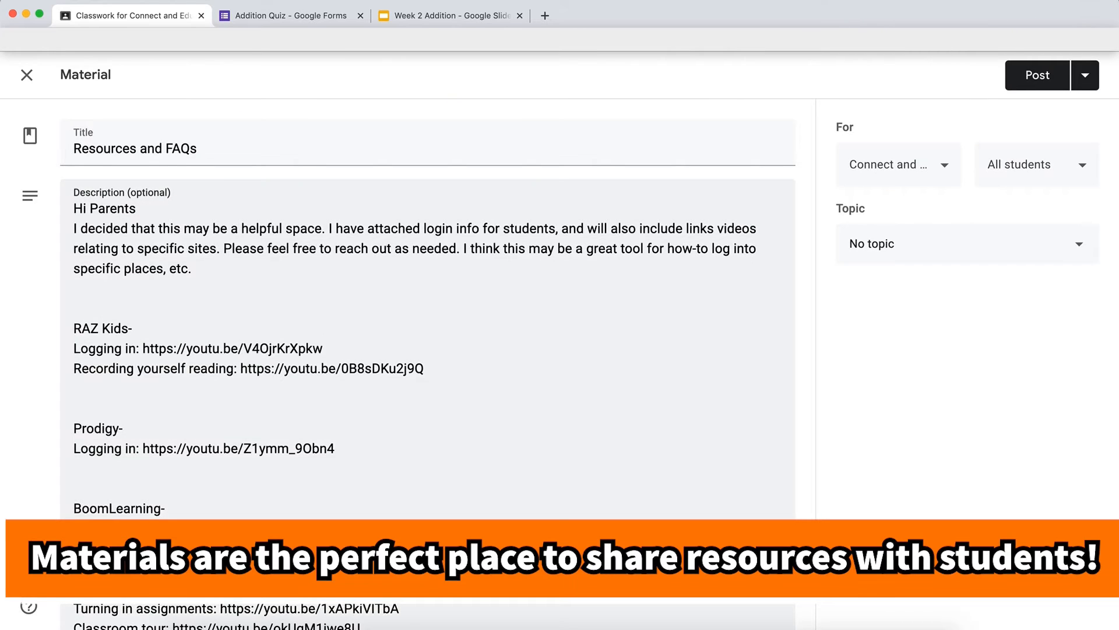
text(and Students!)
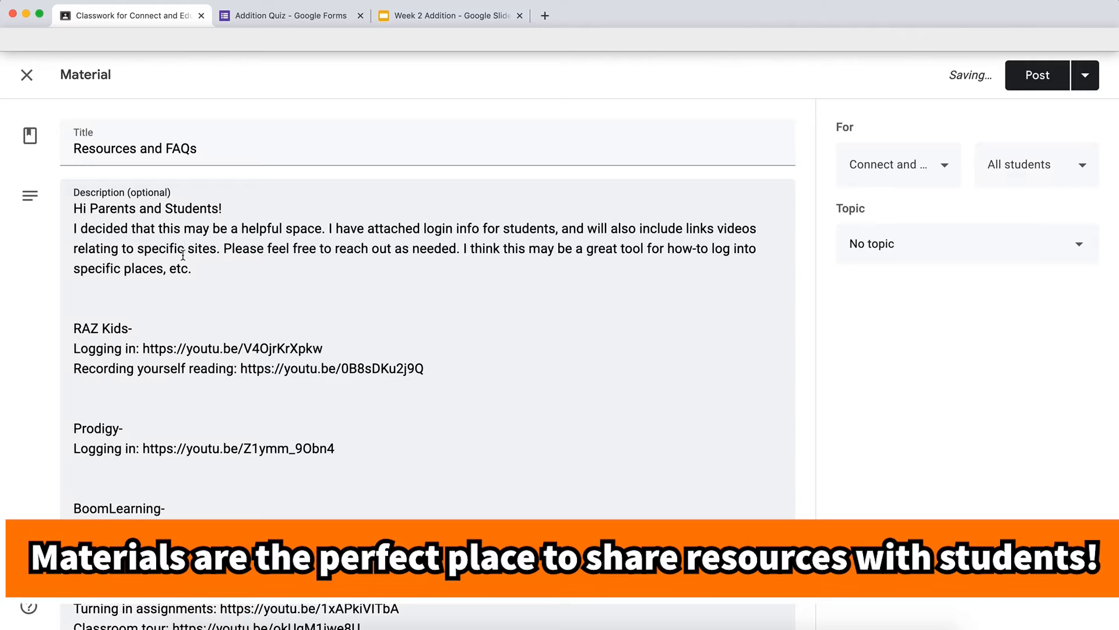
- Review the material's description, from the greeting through the site tutorial links to the attachment options
scroll(211, 279, down, 1)
scroll(211, 280, down, 3)
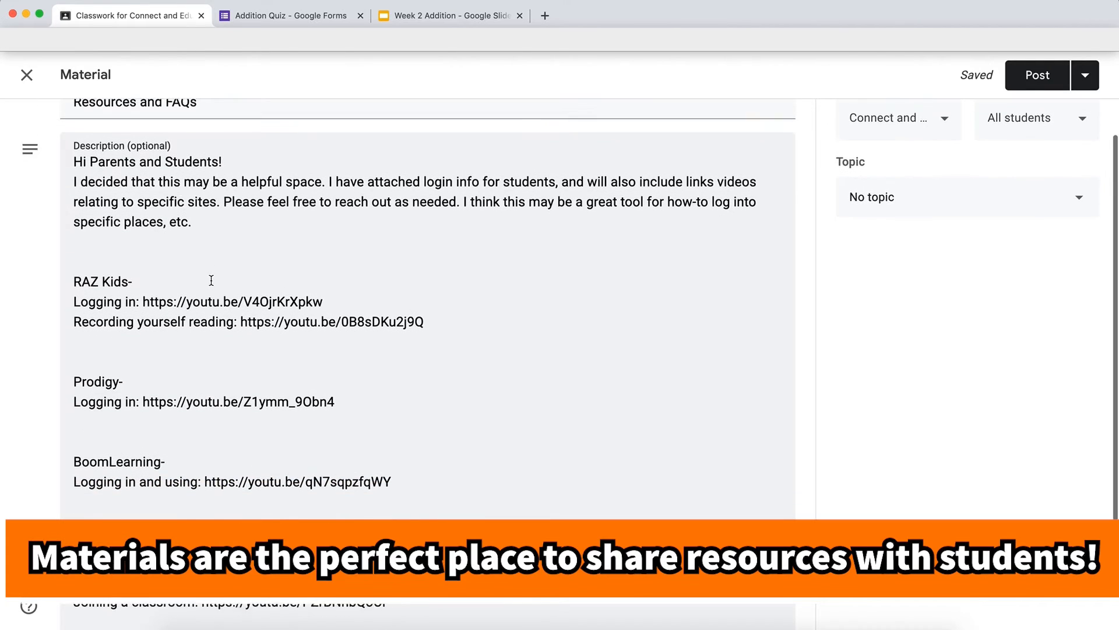
scroll(233, 286, down, 3)
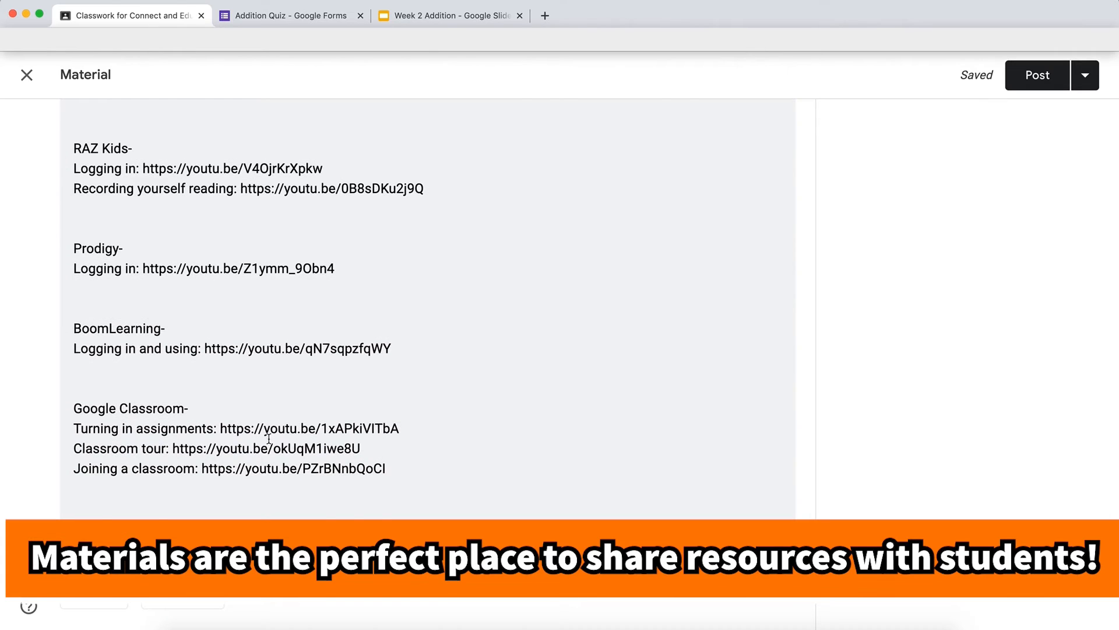
scroll(269, 439, up, 5)
scroll(430, 438, down, 3)
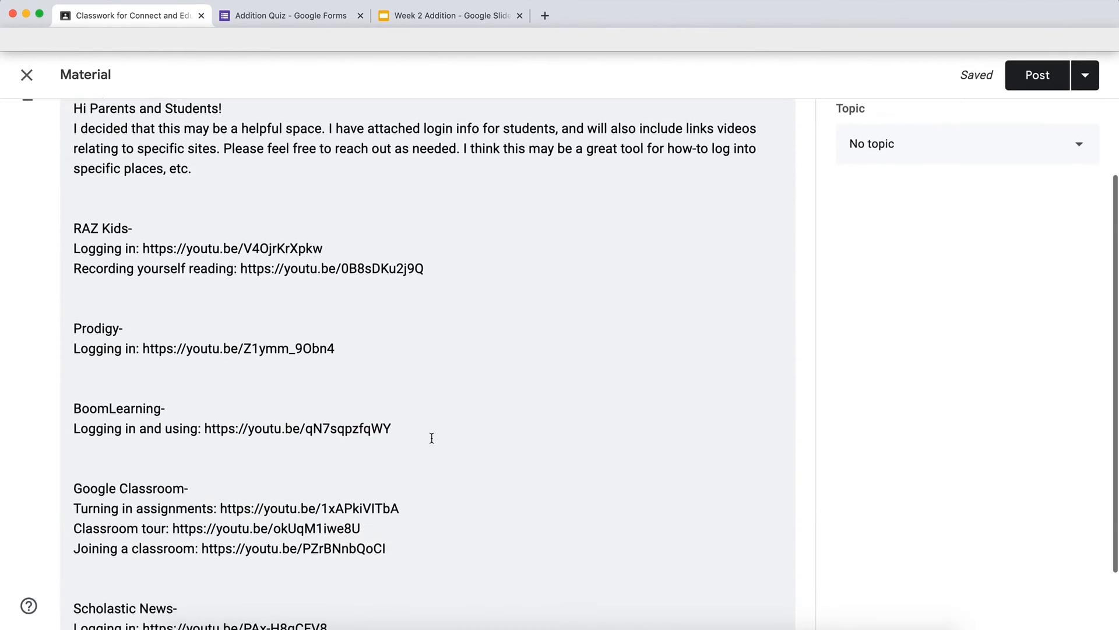
scroll(431, 438, down, 3)
scroll(233, 247, up, 7)
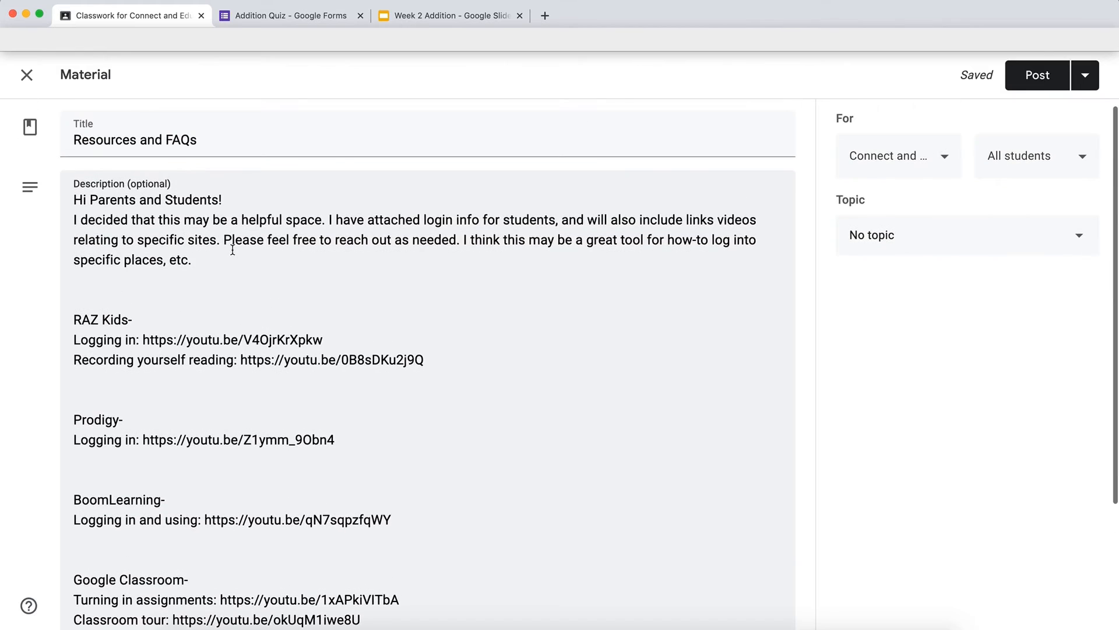
scroll(143, 324, down, 5)
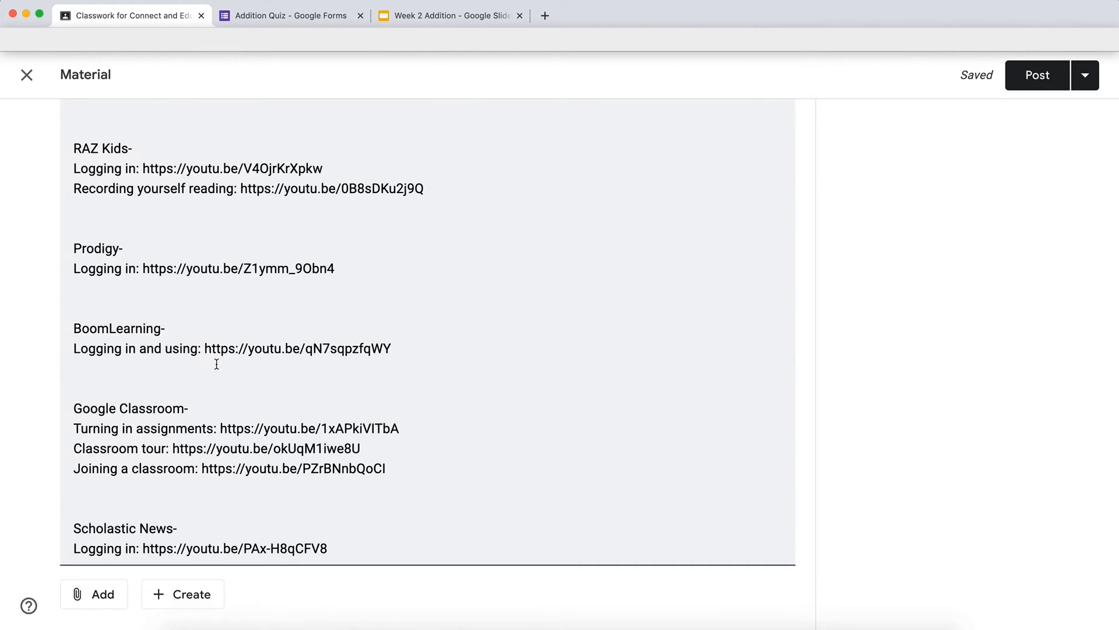
scroll(219, 425, up, 5)
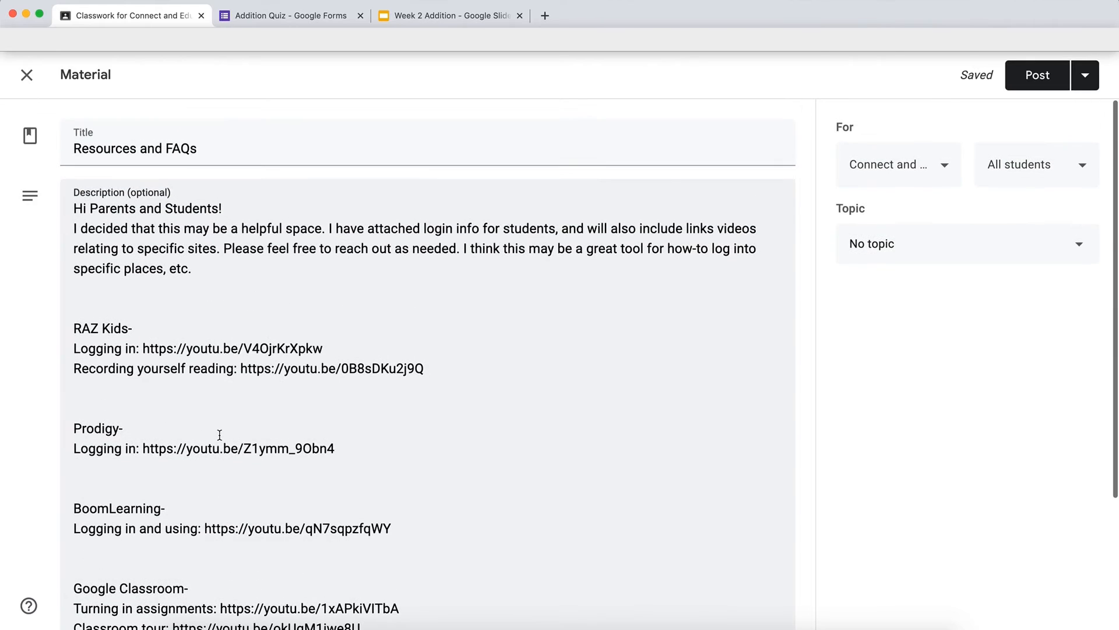
scroll(218, 429, down, 5)
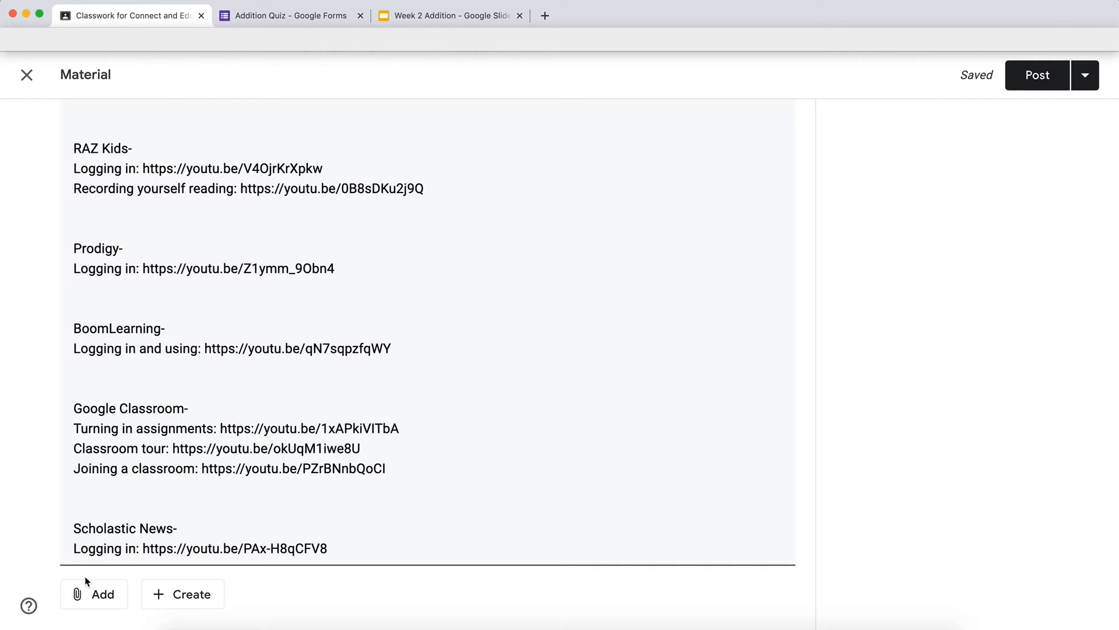
scroll(283, 447, up, 5)
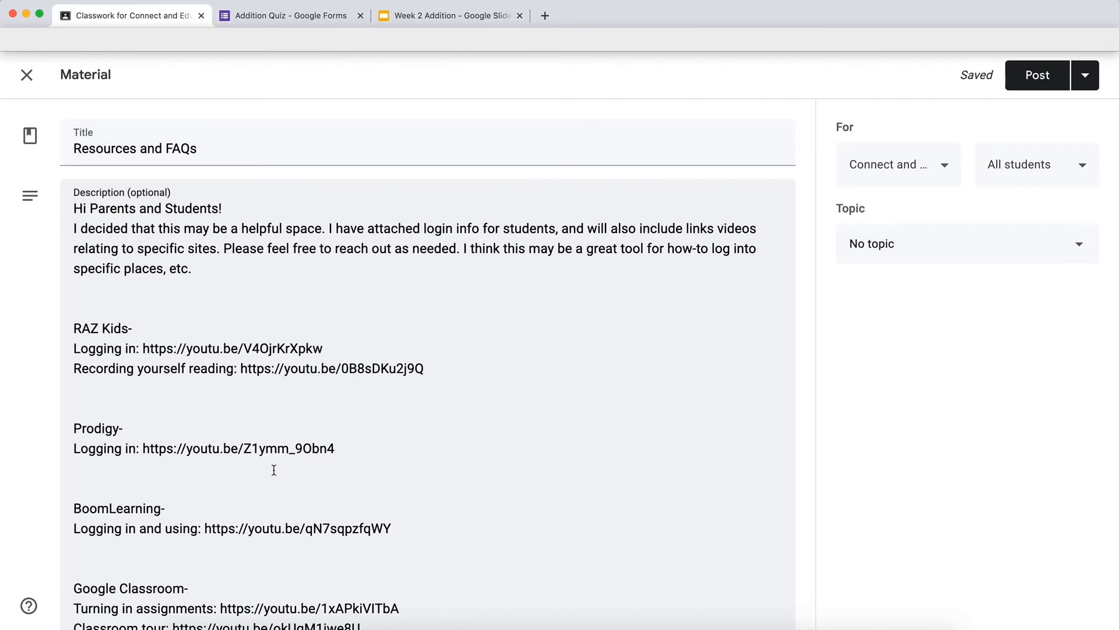
- Assign the Resources and FAQs material to the Week 1 topic and post it
click(946, 236)
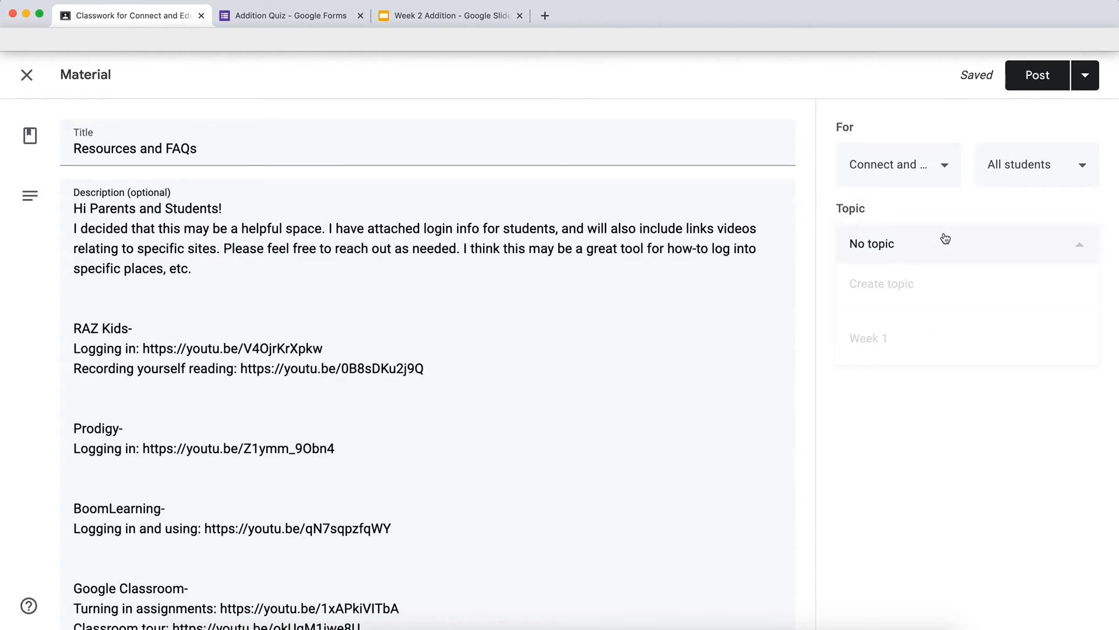
click(879, 344)
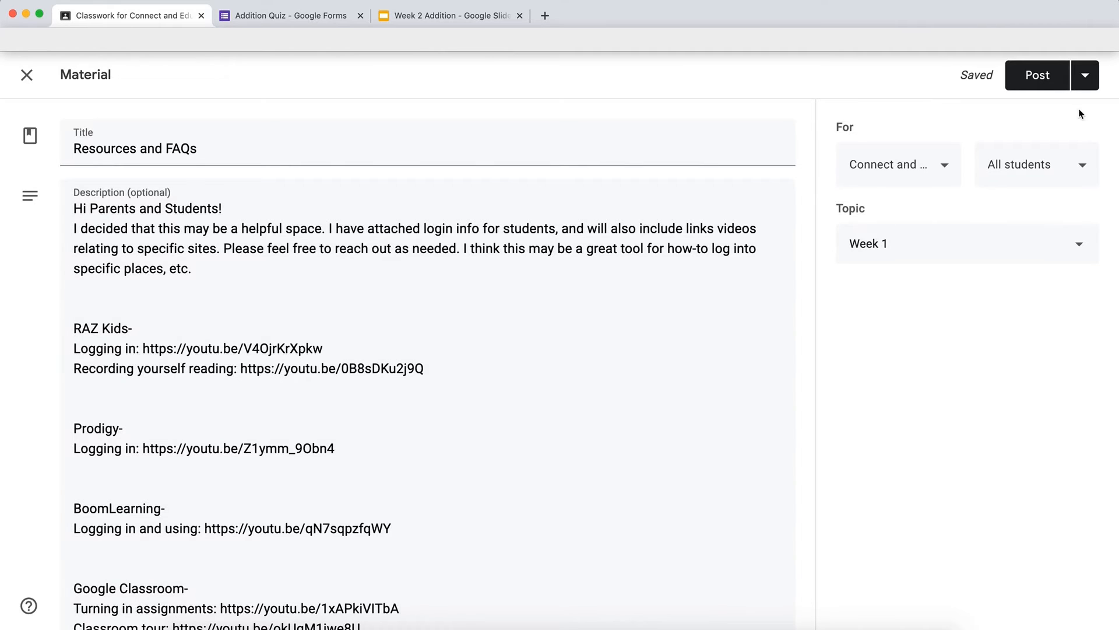
click(1038, 75)
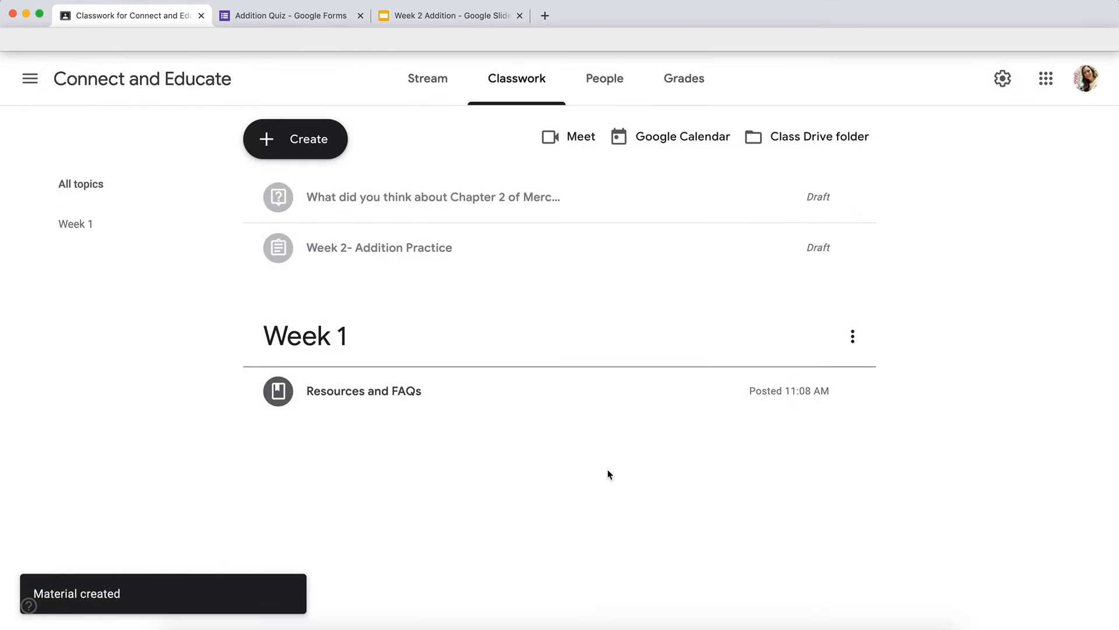
- Expand the posted Resources and FAQs material and read through its description and tutorial links
click(411, 397)
scroll(415, 456, down, 5)
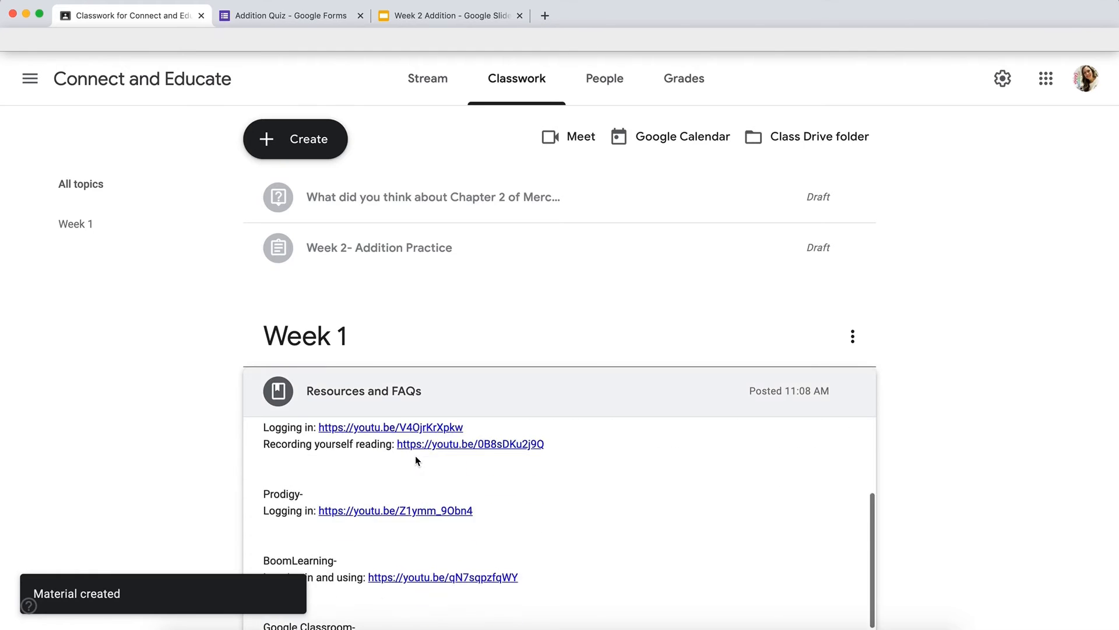
scroll(415, 456, up, 5)
scroll(862, 458, down, 2)
scroll(861, 458, up, 2)
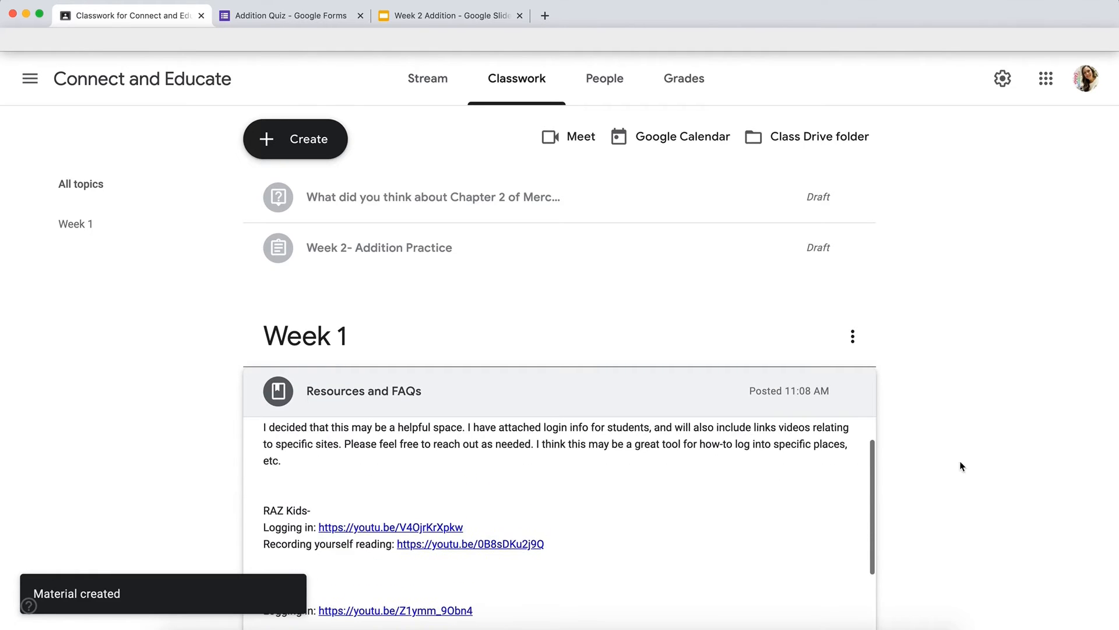
scroll(962, 467, down, 3)
scroll(675, 465, down, 2)
scroll(675, 465, down, 3)
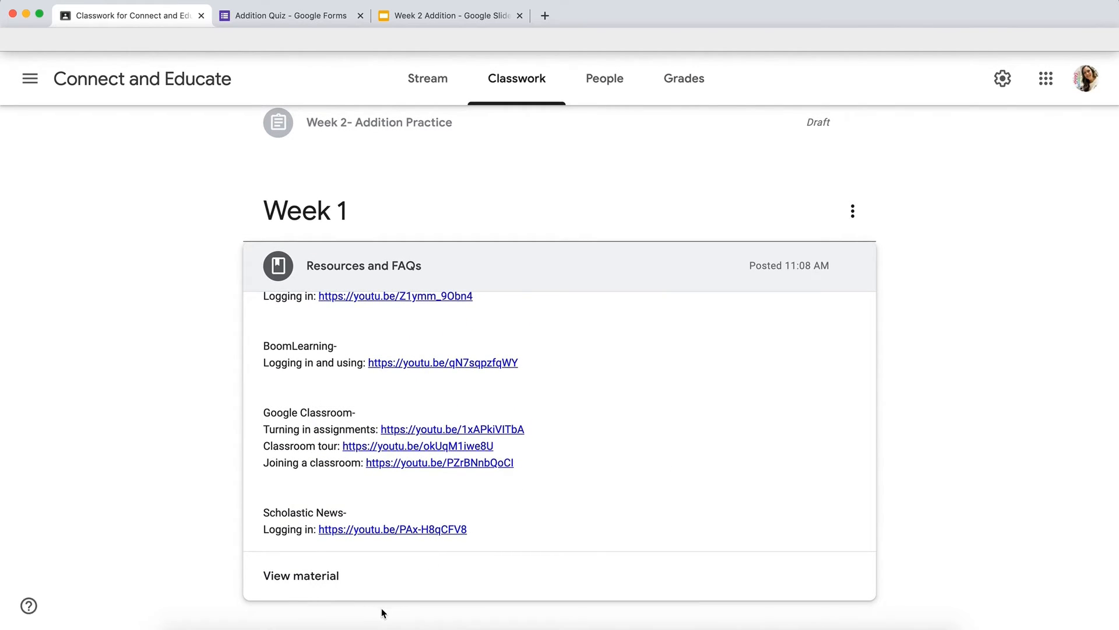
scroll(414, 473, up, 6)
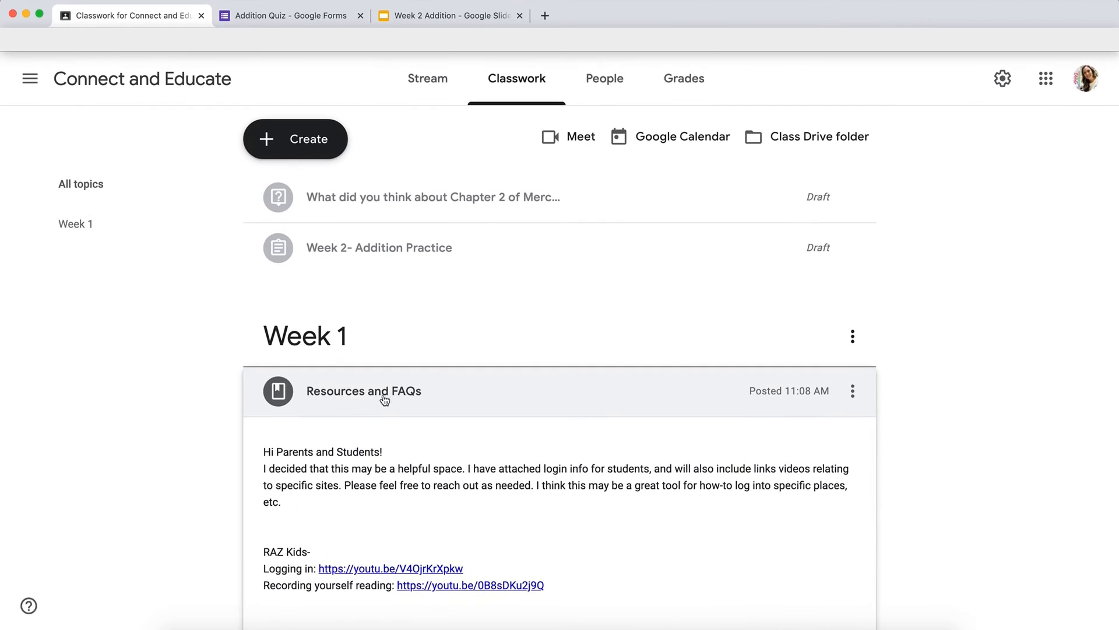
- Add a topic named "Week 2", then collapse the Resources and FAQs material and move it into that topic
click(297, 140)
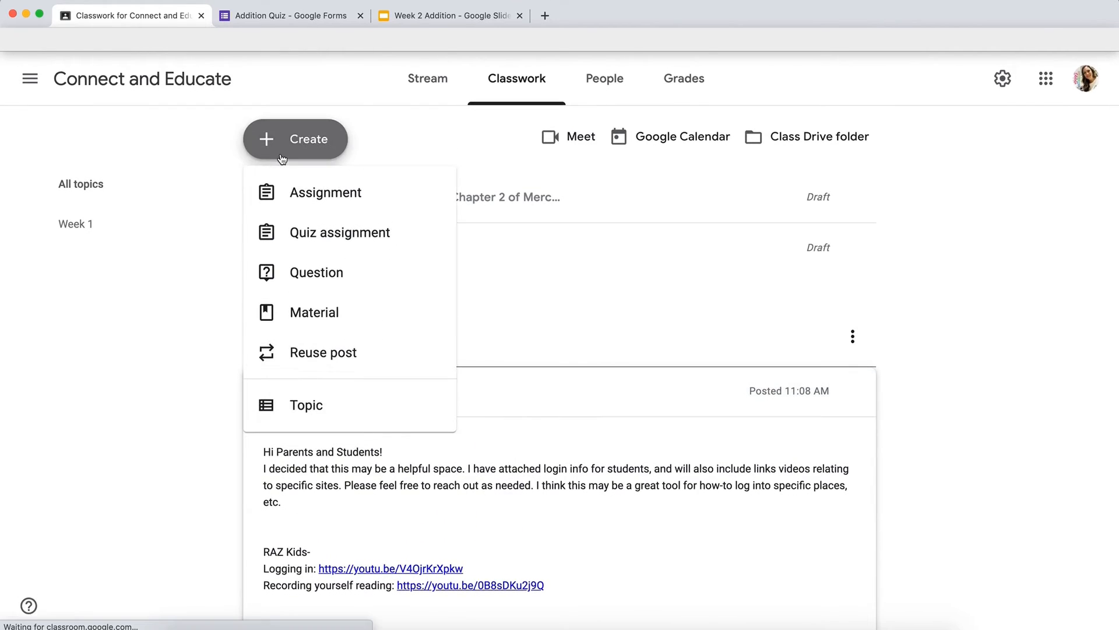
click(313, 402)
text(Week 2)
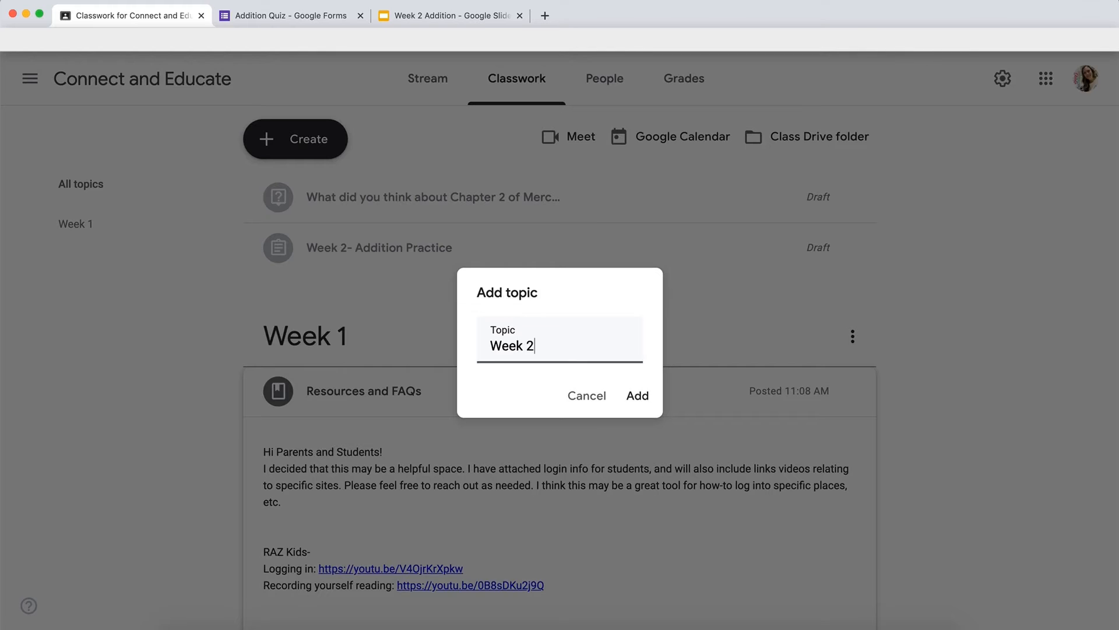
key(Return)
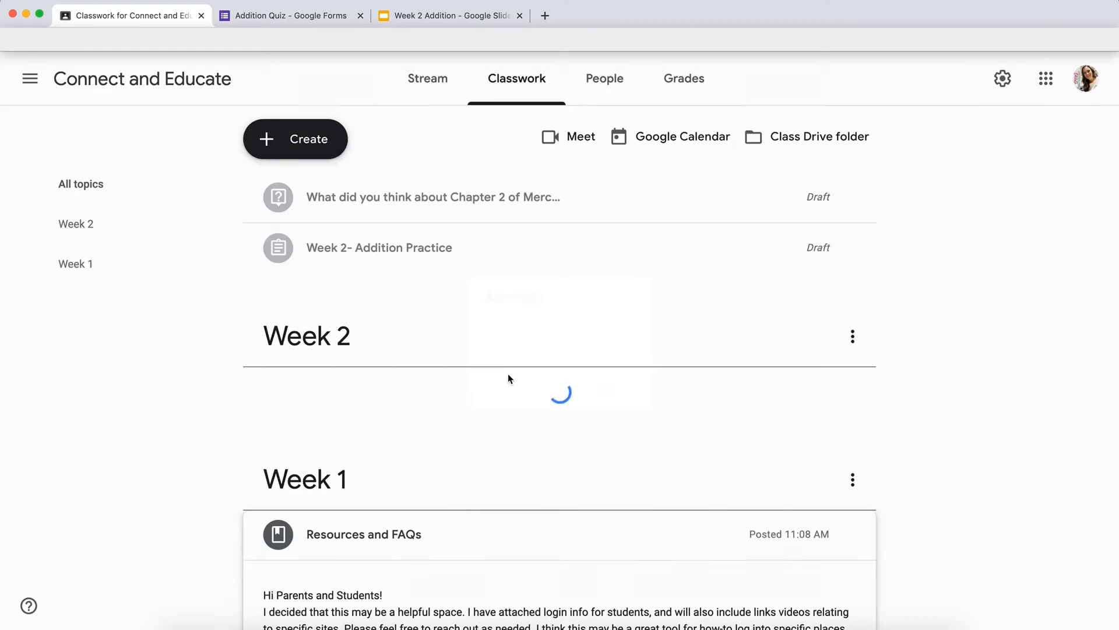
click(670, 547)
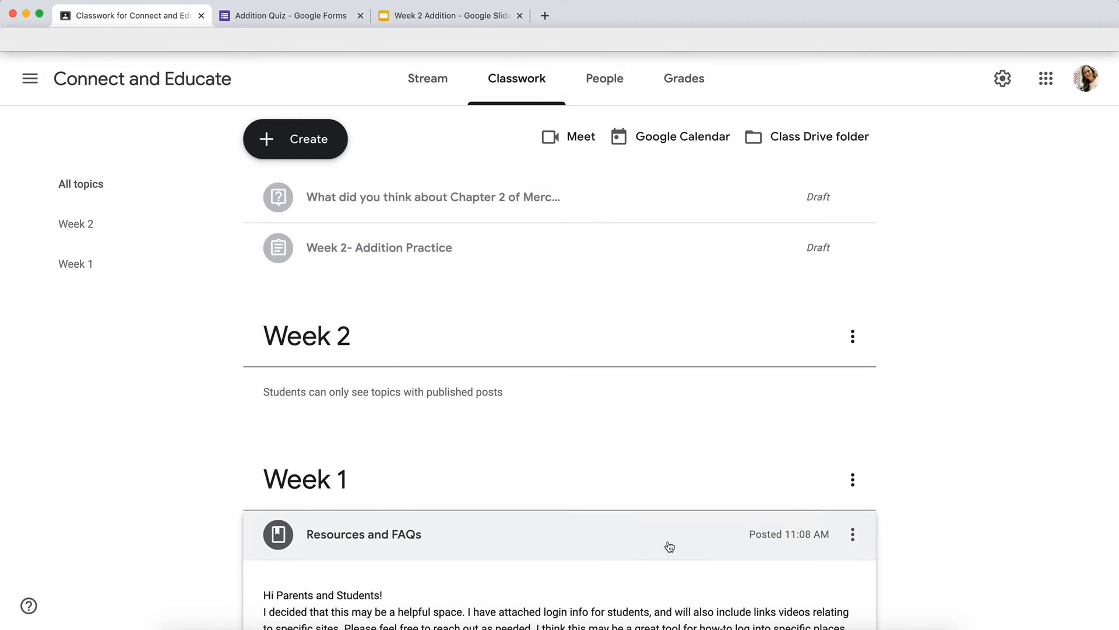
drag(470, 537, 473, 358)
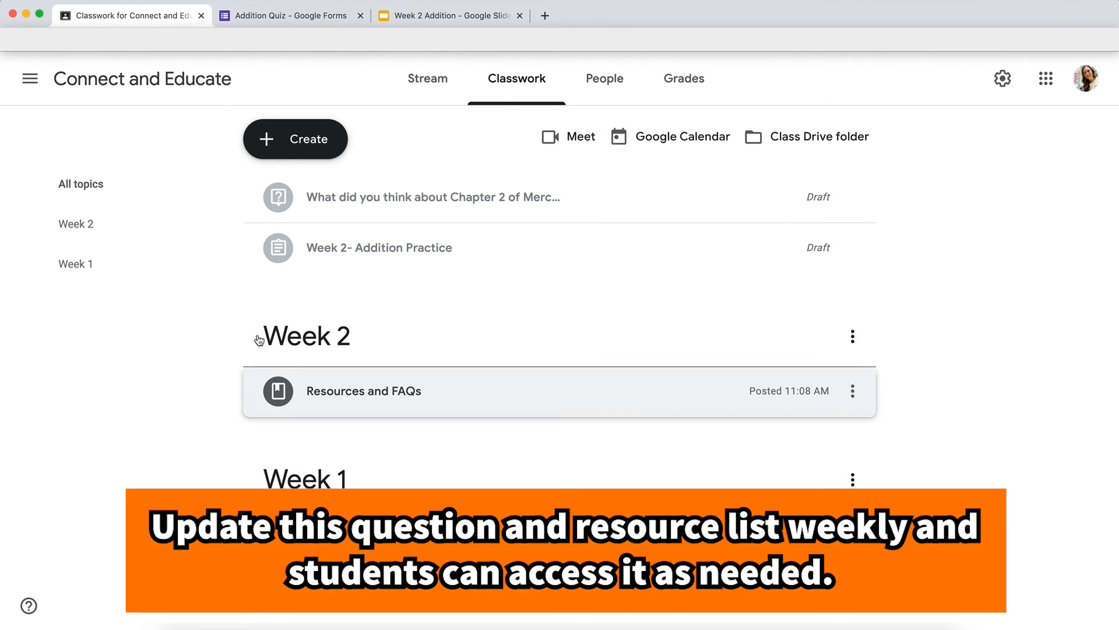
- Reuse the Week 1: Reading post from the non-archived Organize and Educate class with new copies of all attachments, and assign it
click(288, 151)
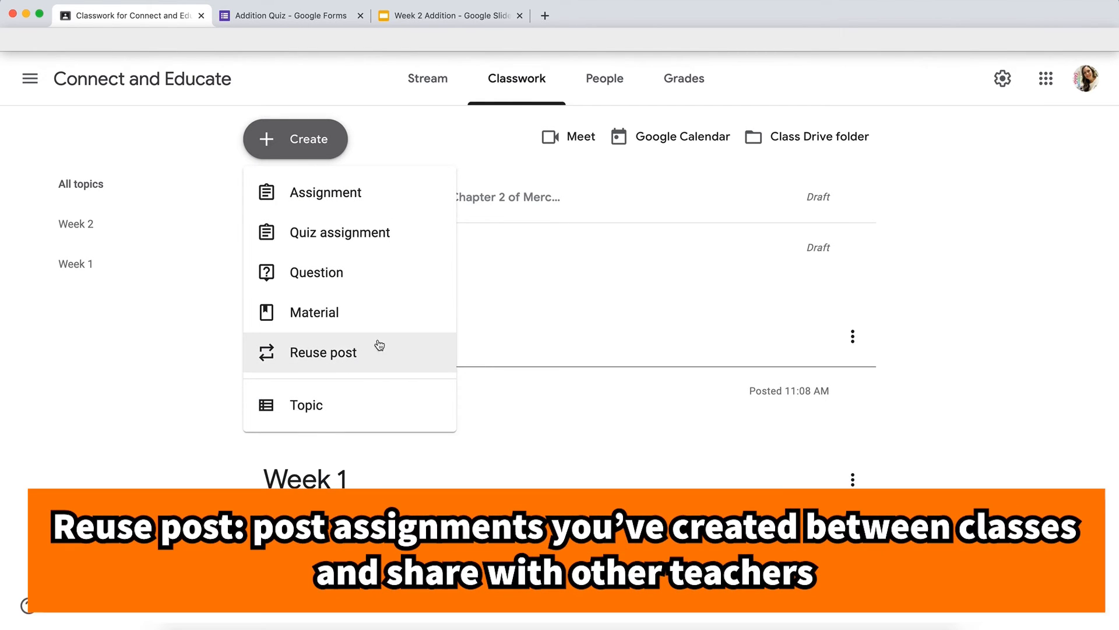
click(341, 350)
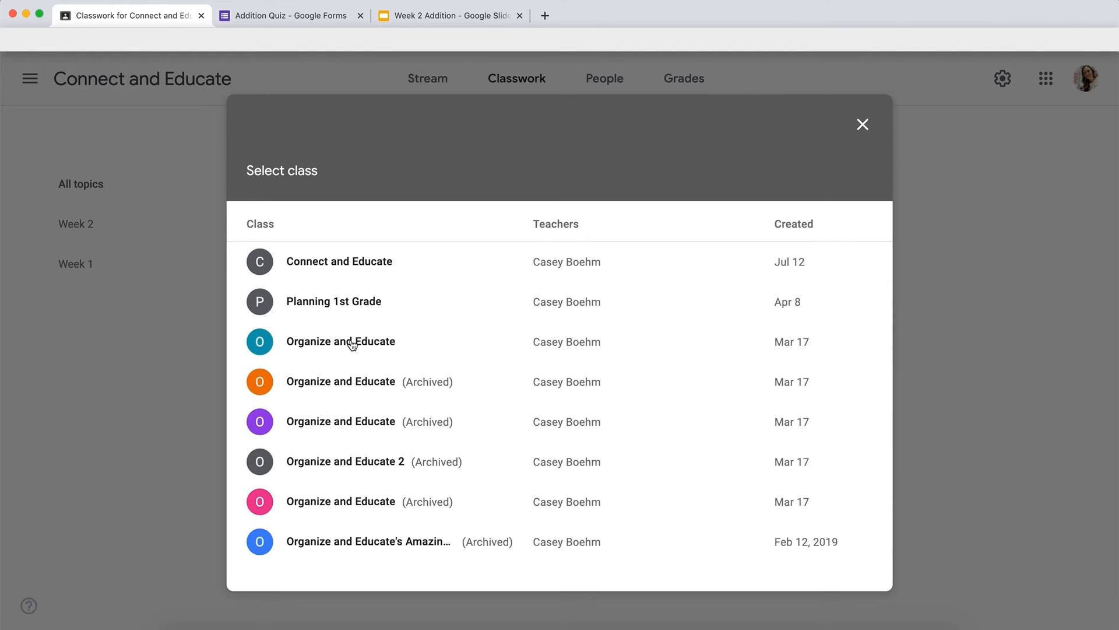
click(325, 351)
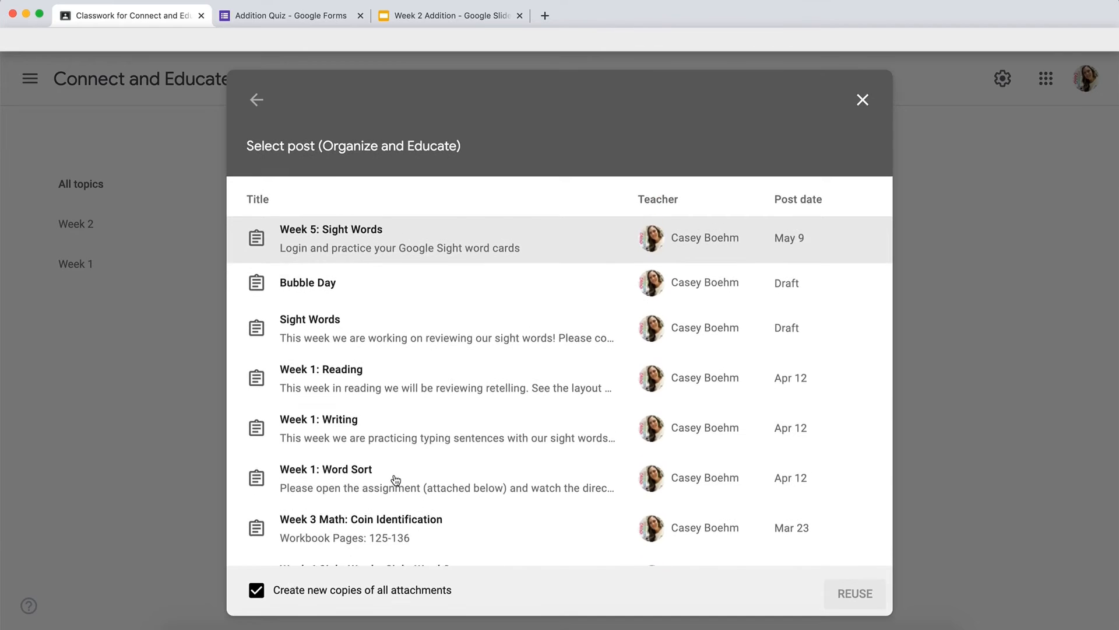
scroll(394, 481, down, 5)
scroll(396, 480, down, 1)
scroll(395, 480, up, 15)
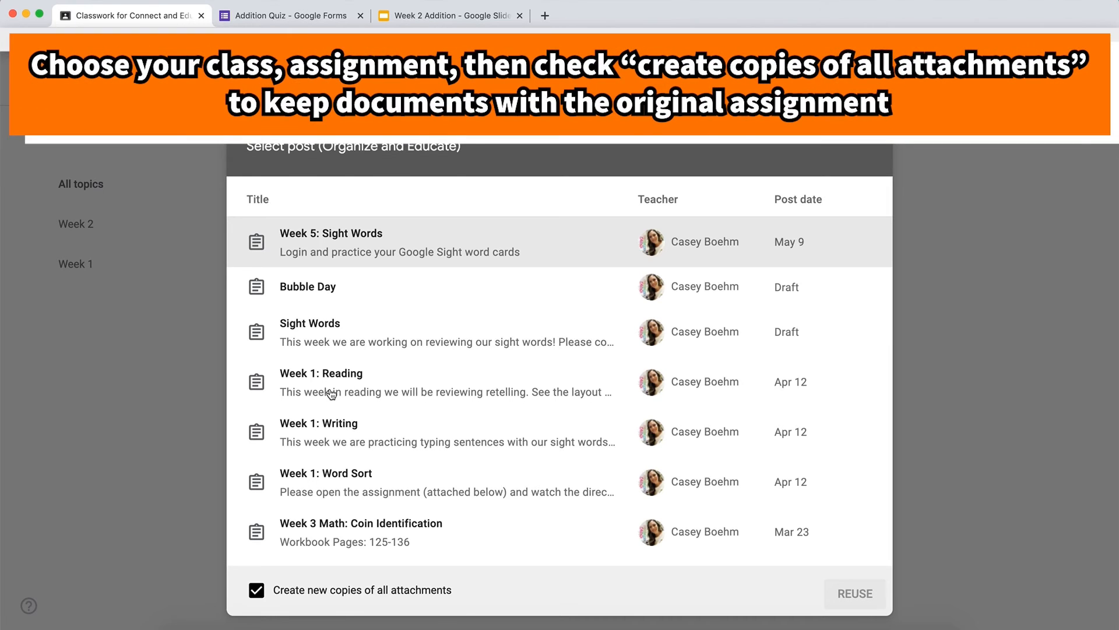
click(337, 387)
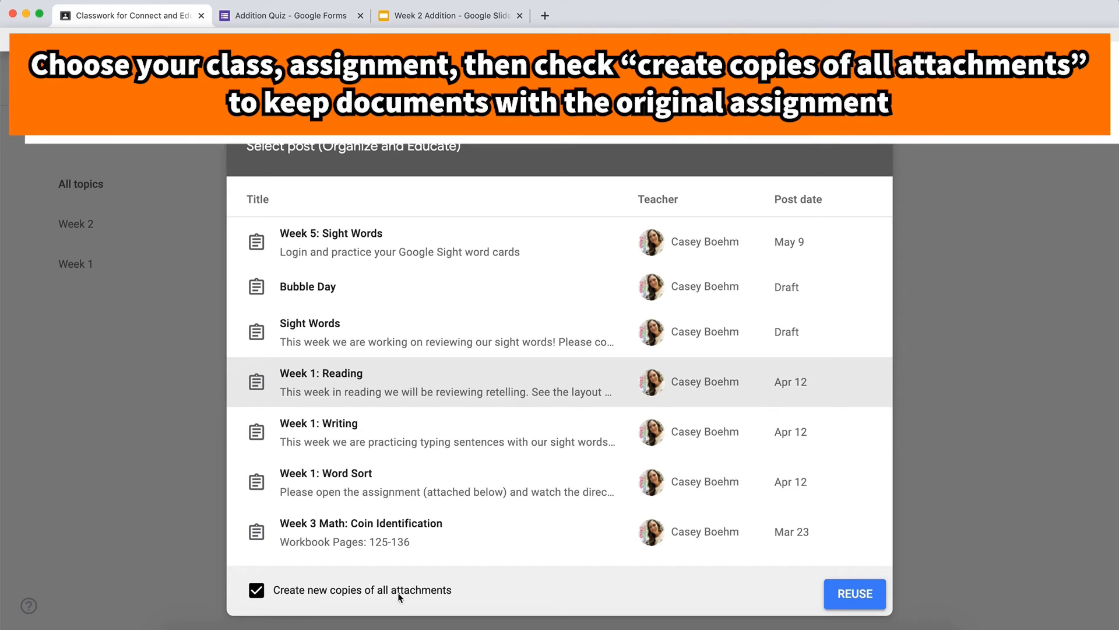
click(857, 592)
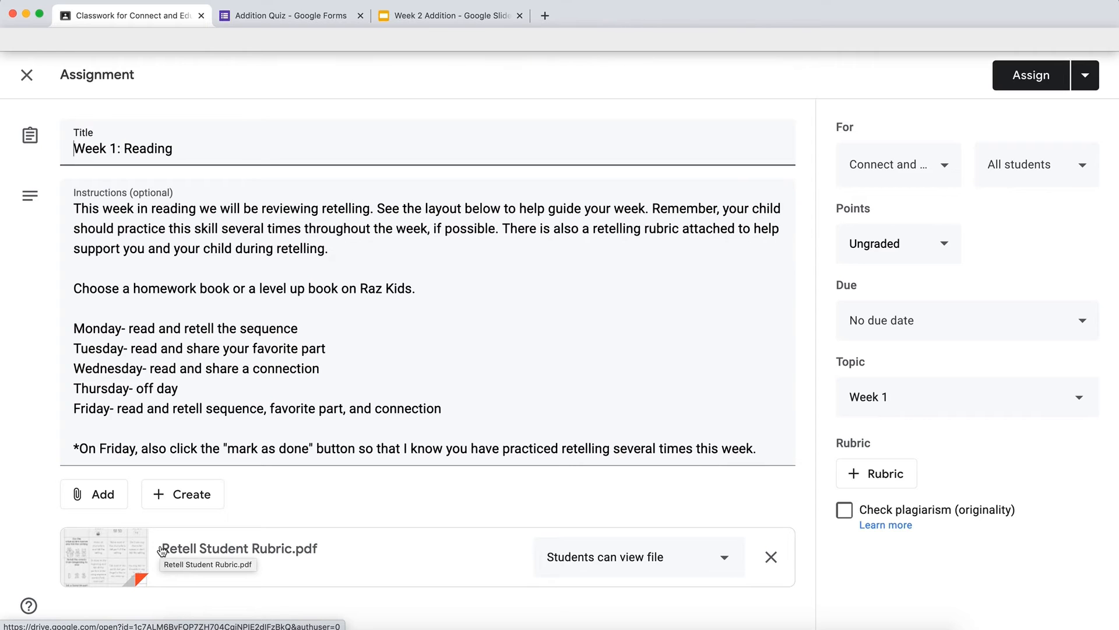
click(1031, 75)
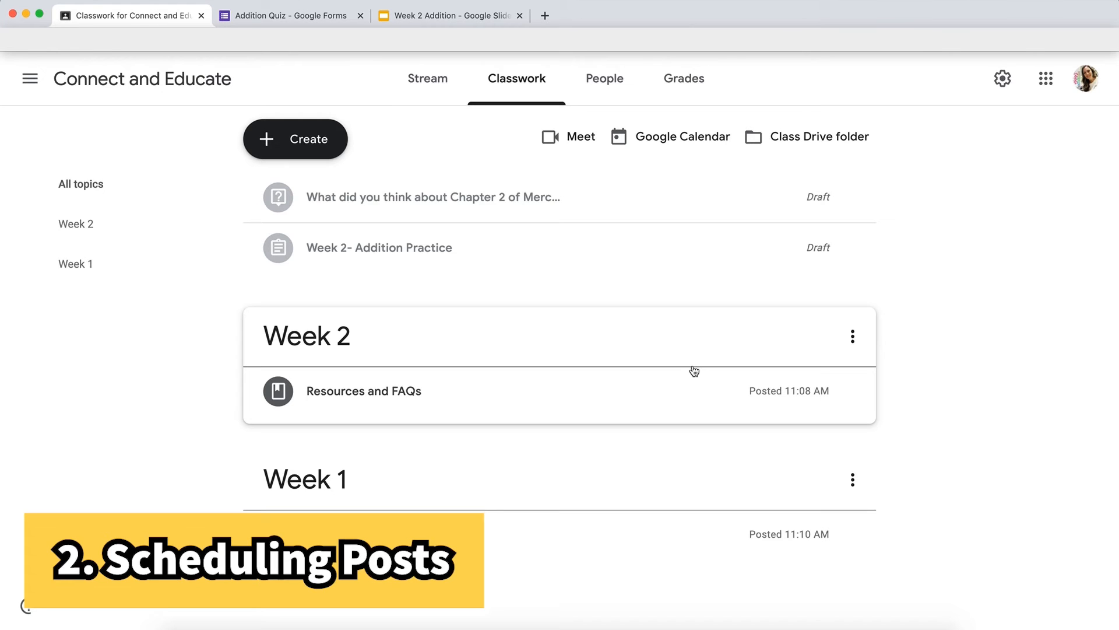
- Open the Week 2- Addition Practice draft for editing and set its due date to Jul 17, 2020, 11:59 PM
click(436, 249)
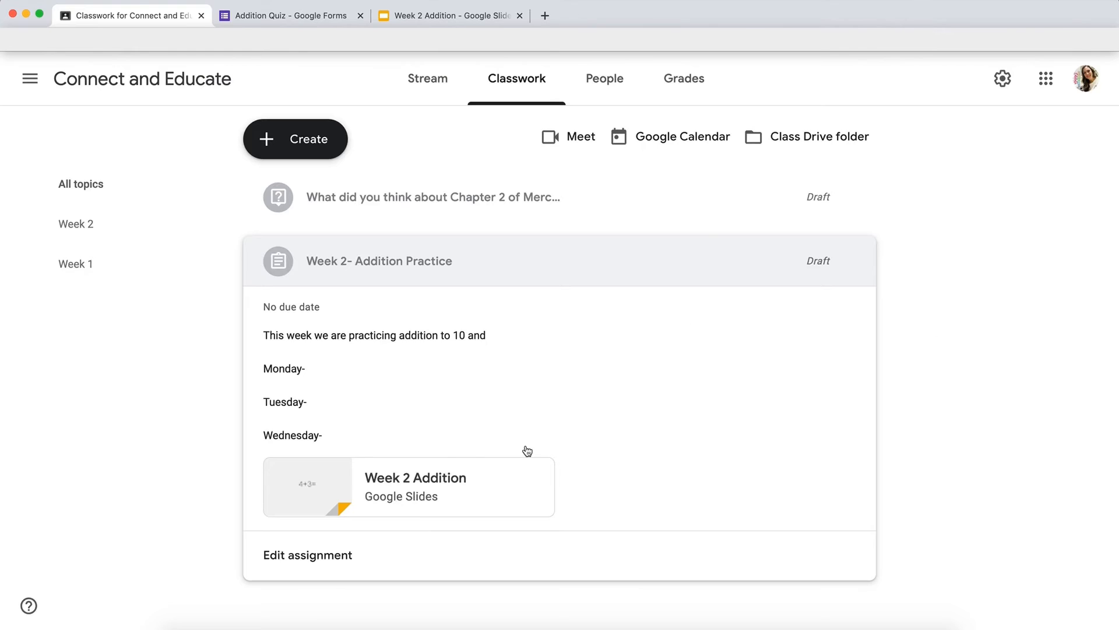
click(288, 568)
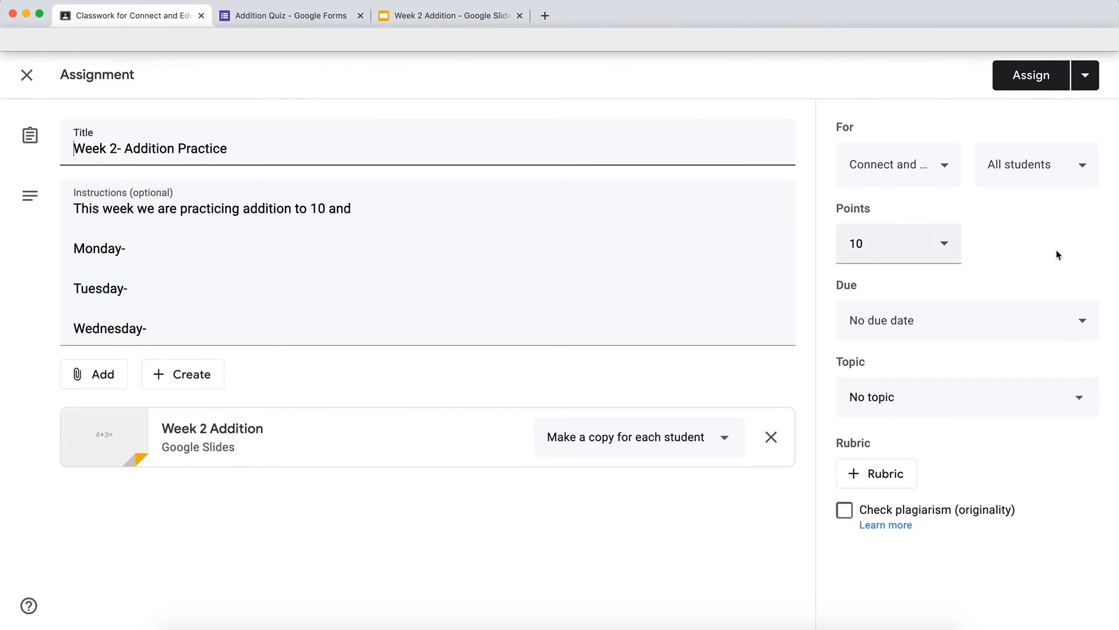
click(881, 320)
click(950, 382)
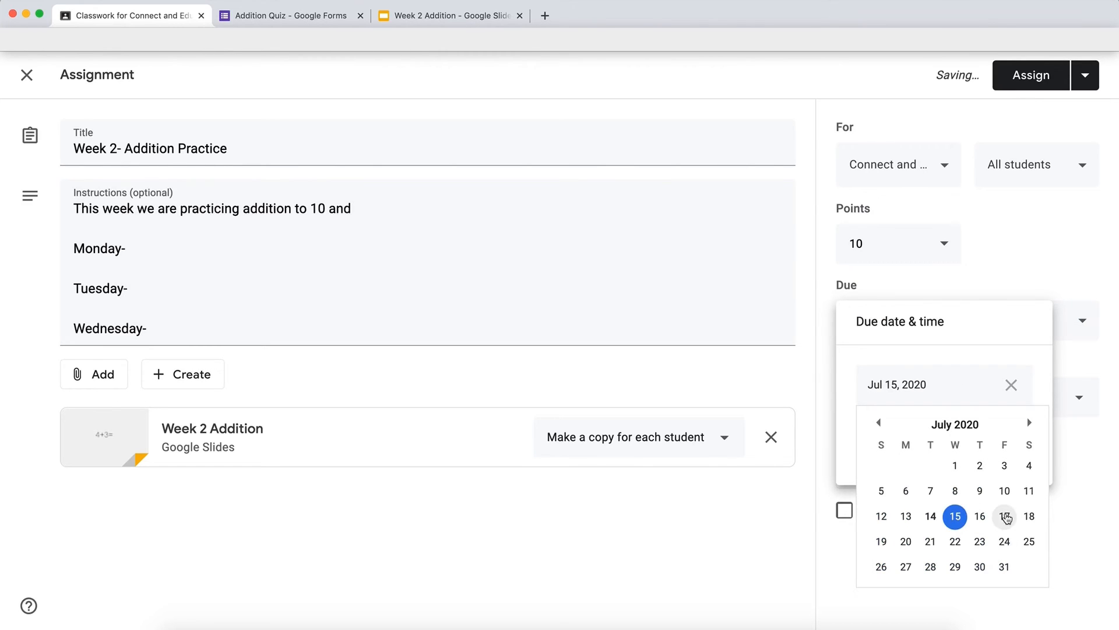
click(1005, 517)
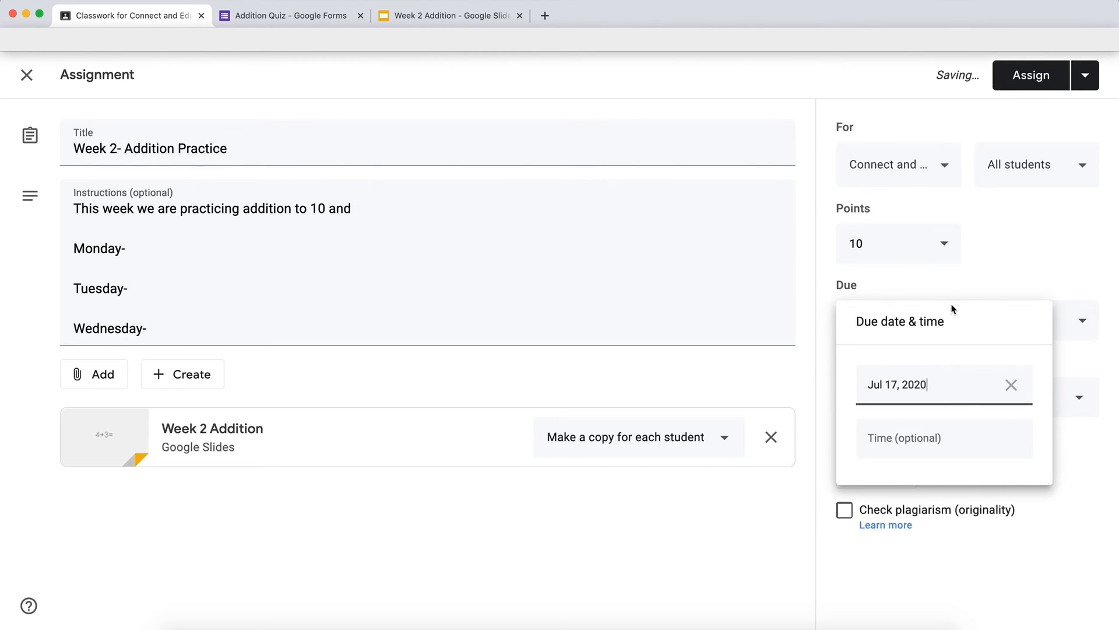
click(918, 438)
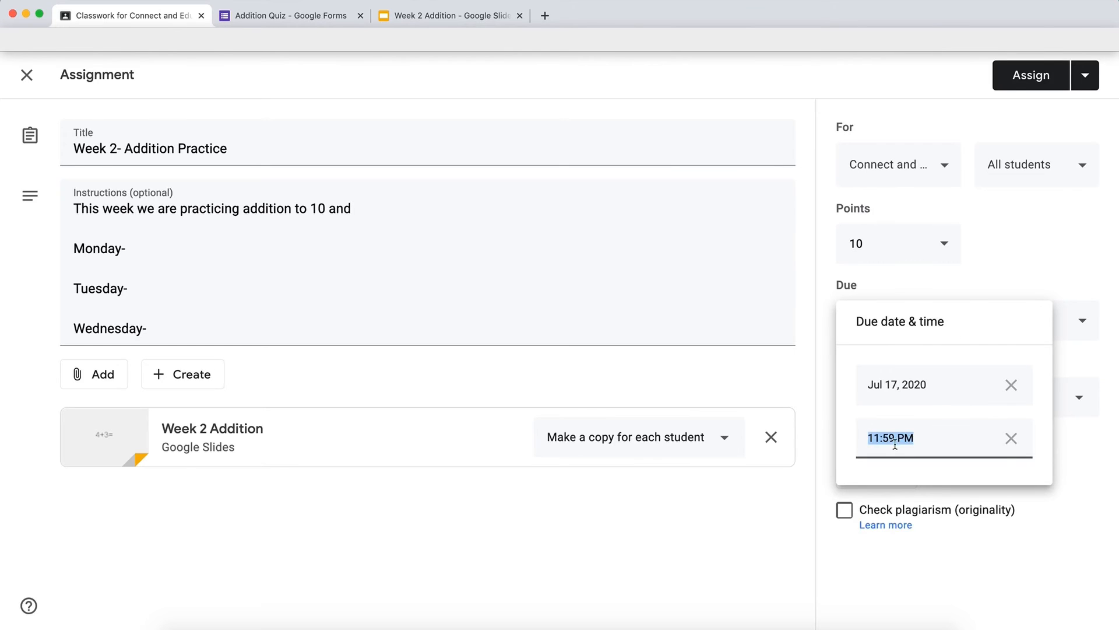
click(834, 415)
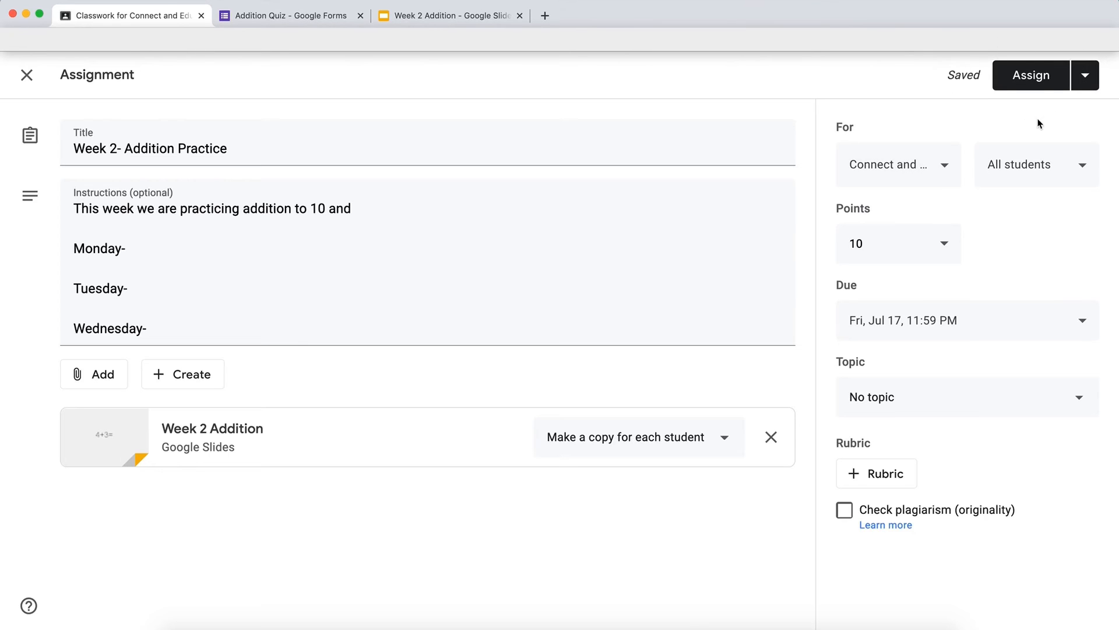
- Open the scheduling options for the Week 2- Addition Practice assignment and choose Jul 15, 2020 as the posting date
click(1085, 78)
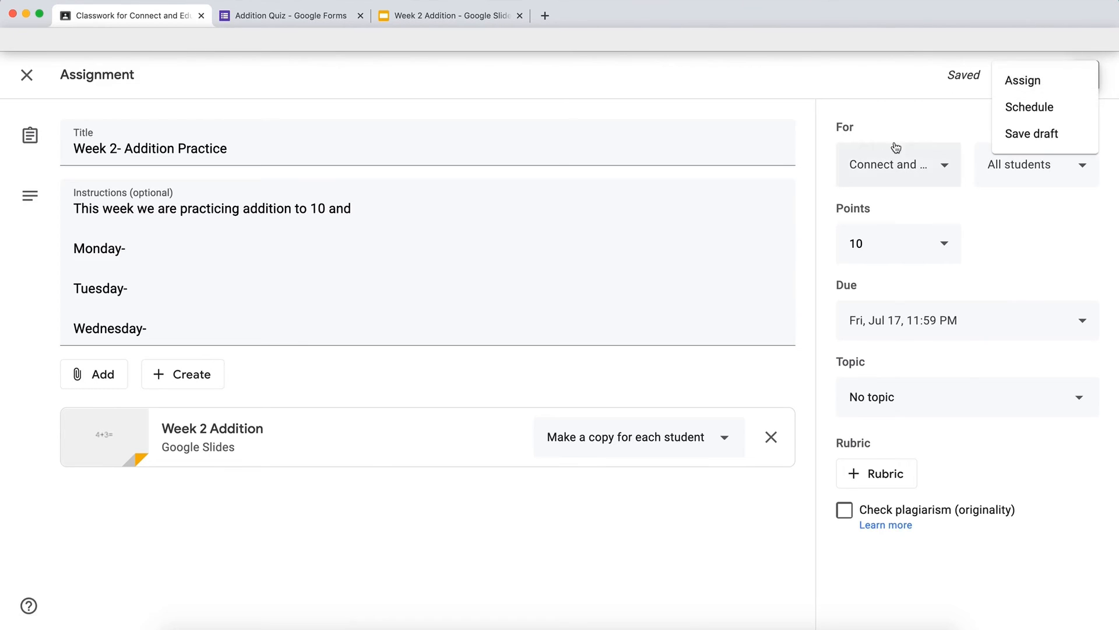
click(955, 111)
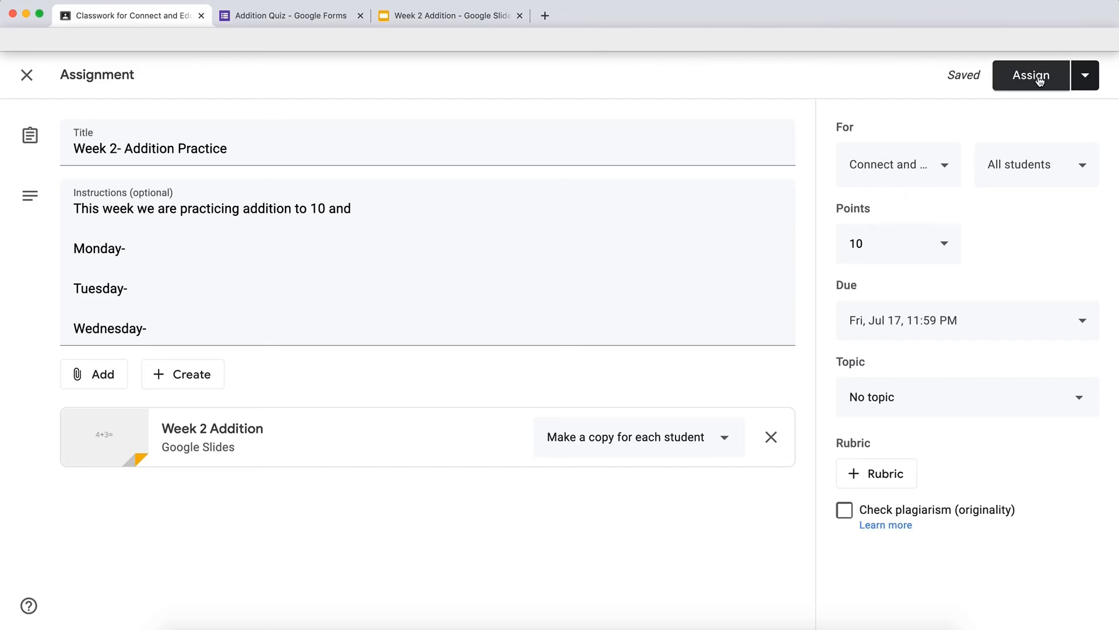
click(1085, 82)
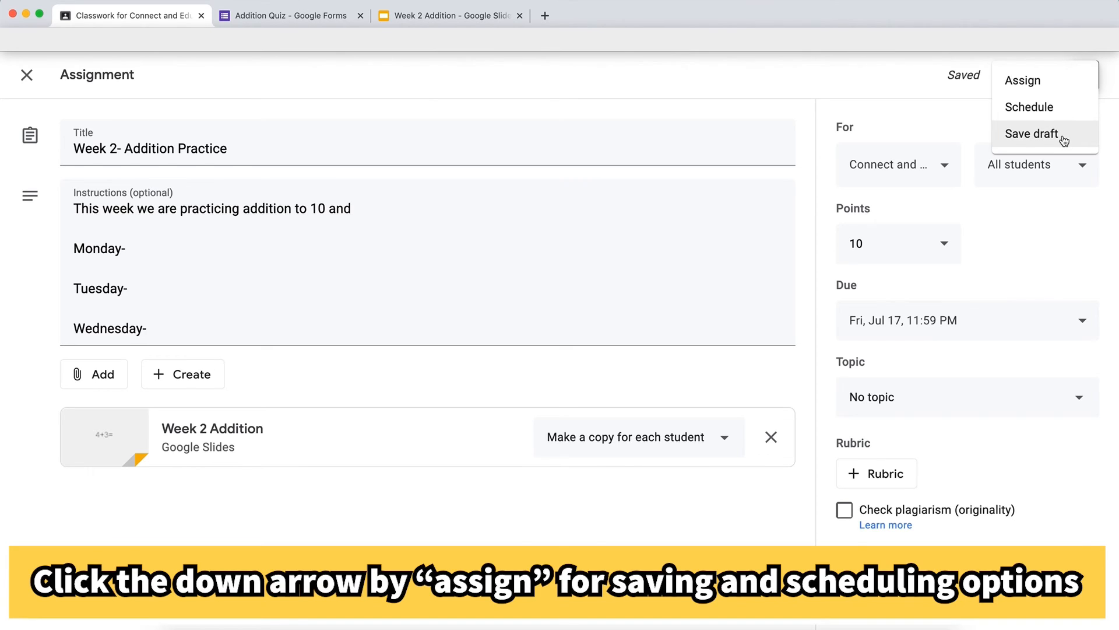
click(1052, 110)
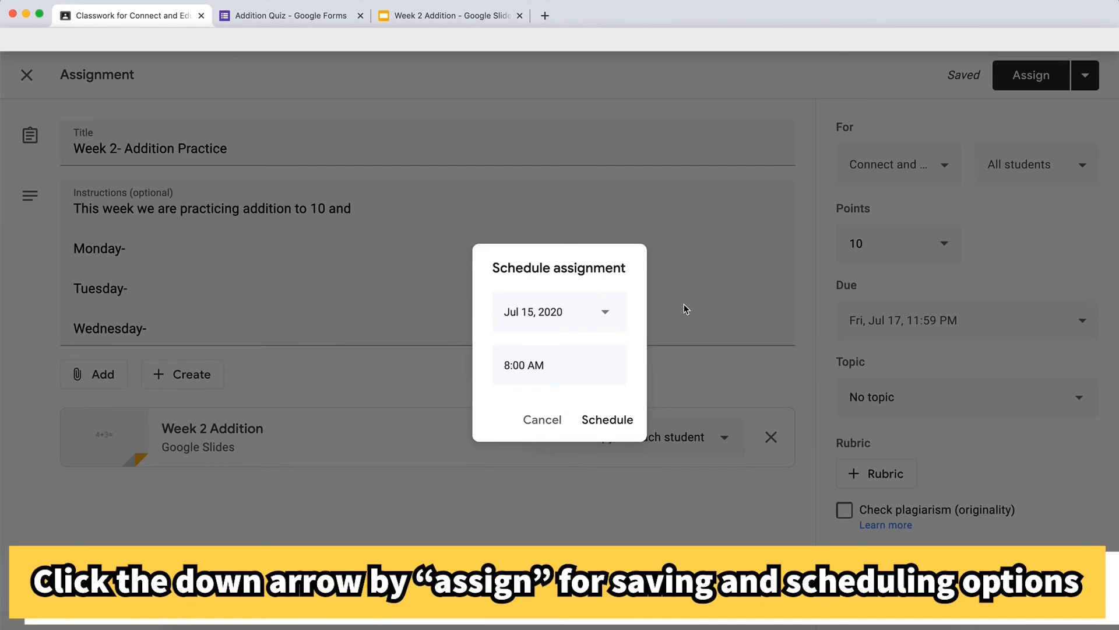
click(598, 313)
click(625, 290)
click(569, 328)
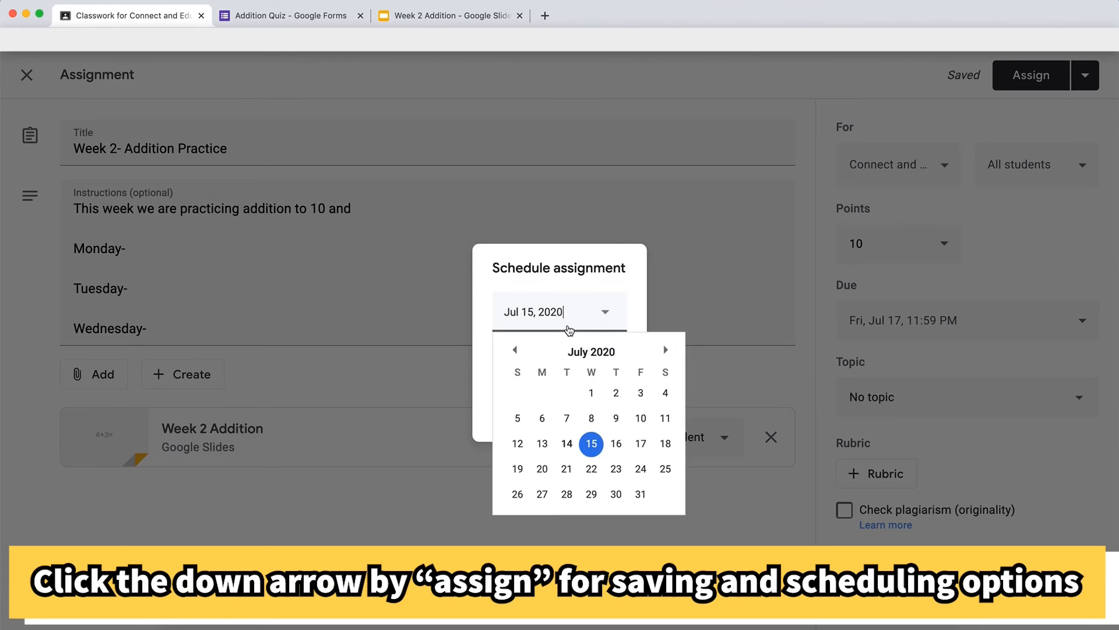
click(590, 408)
- Set the posting time to 11:15 AM and schedule the assignment
click(548, 375)
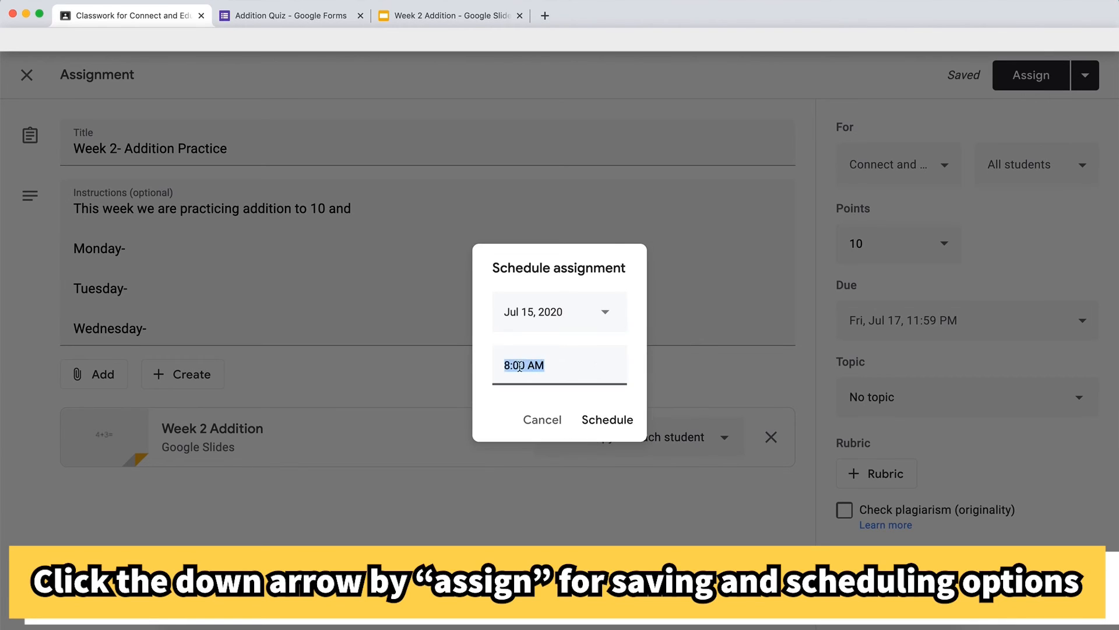
click(506, 365)
key(Delete)
key(Delete)
text(11:)
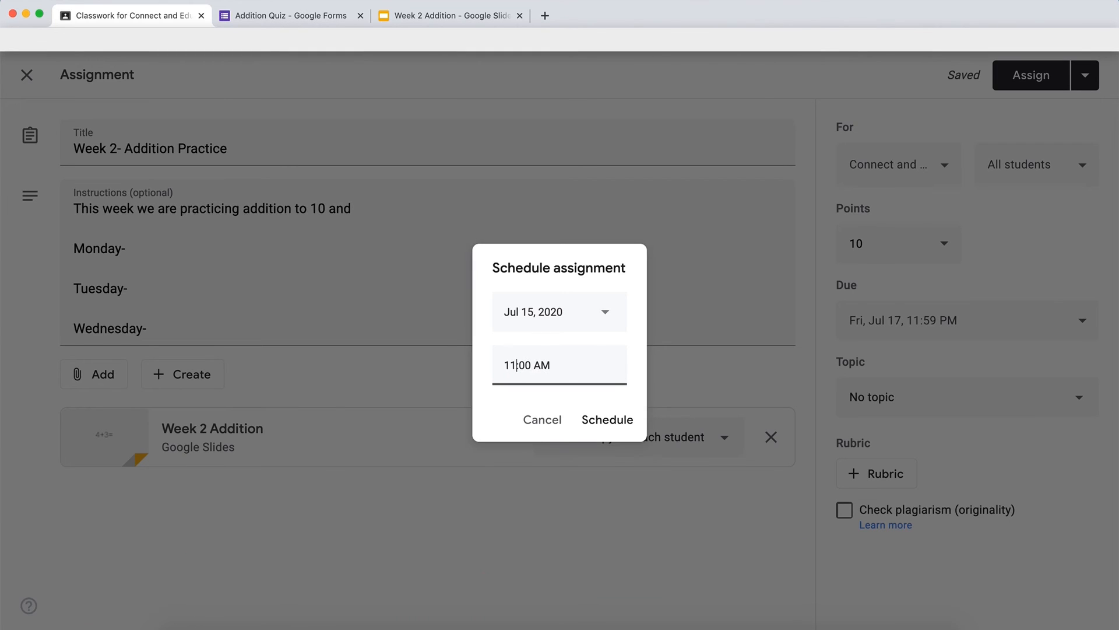
key(Delete)
key(Delete)
text(13)
key(BackSpace)
text(5)
click(617, 422)
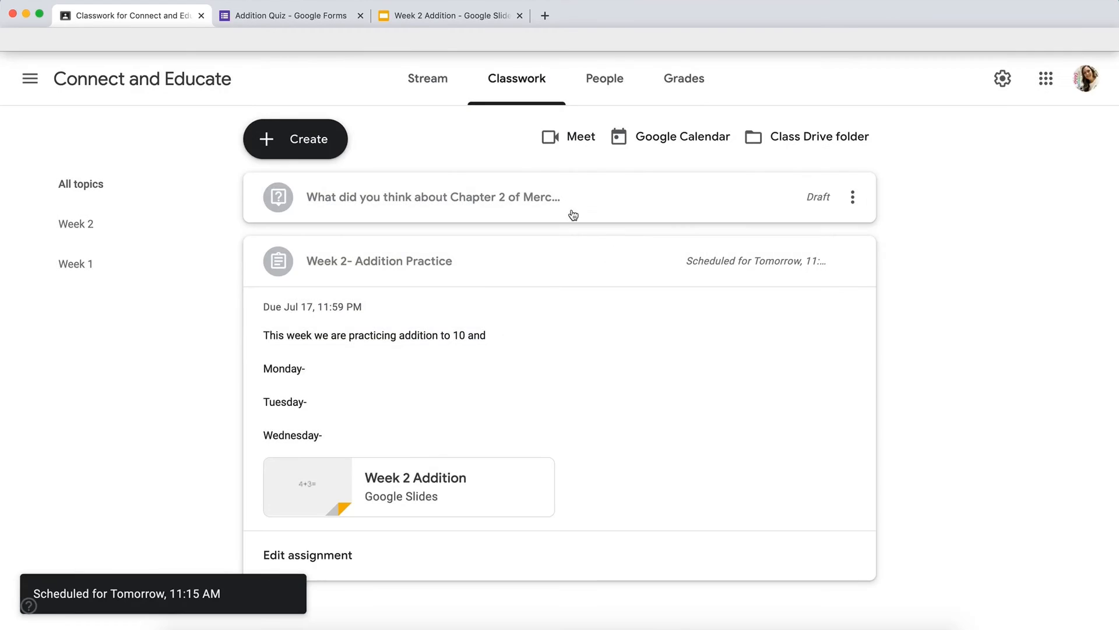
- Collapse the scheduled Week 2- Addition Practice assignment and move it into the Week 2 topic above Resources and FAQs
scroll(534, 344, down, 1)
click(562, 237)
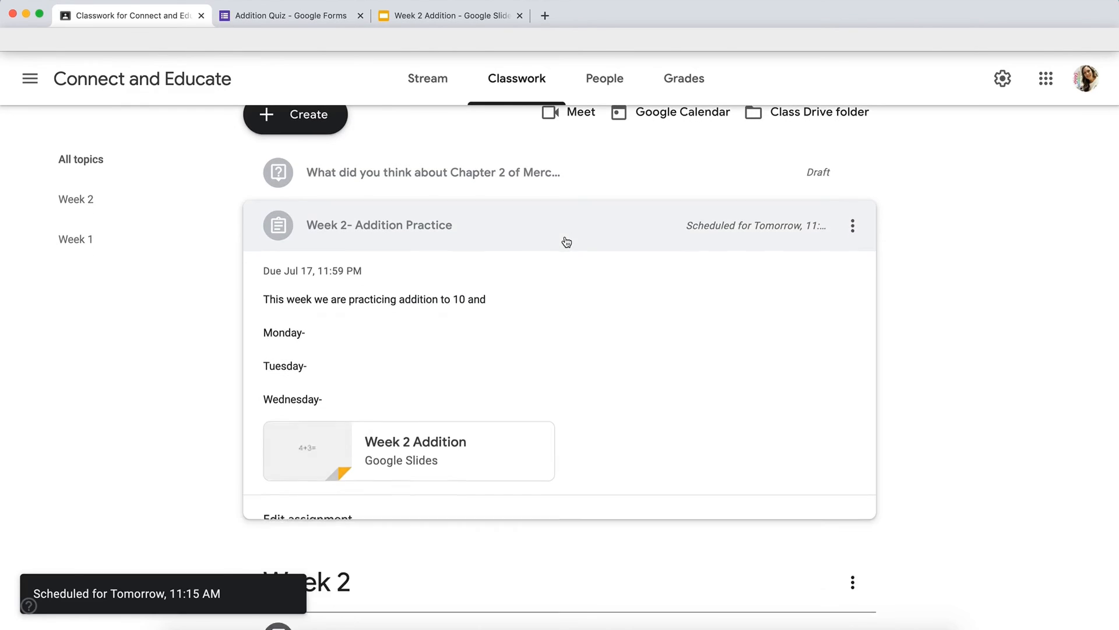
drag(452, 252, 435, 346)
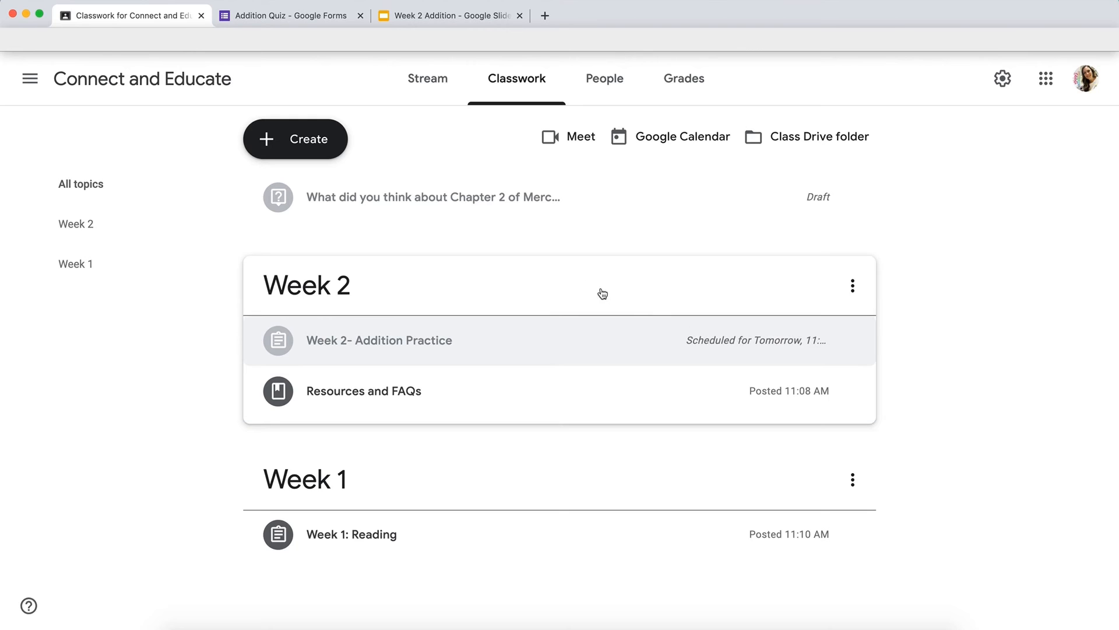
- Open the draft question about Chapter 2 of Mercy Watson for editing and view the choices for assigning it to specific students
click(417, 214)
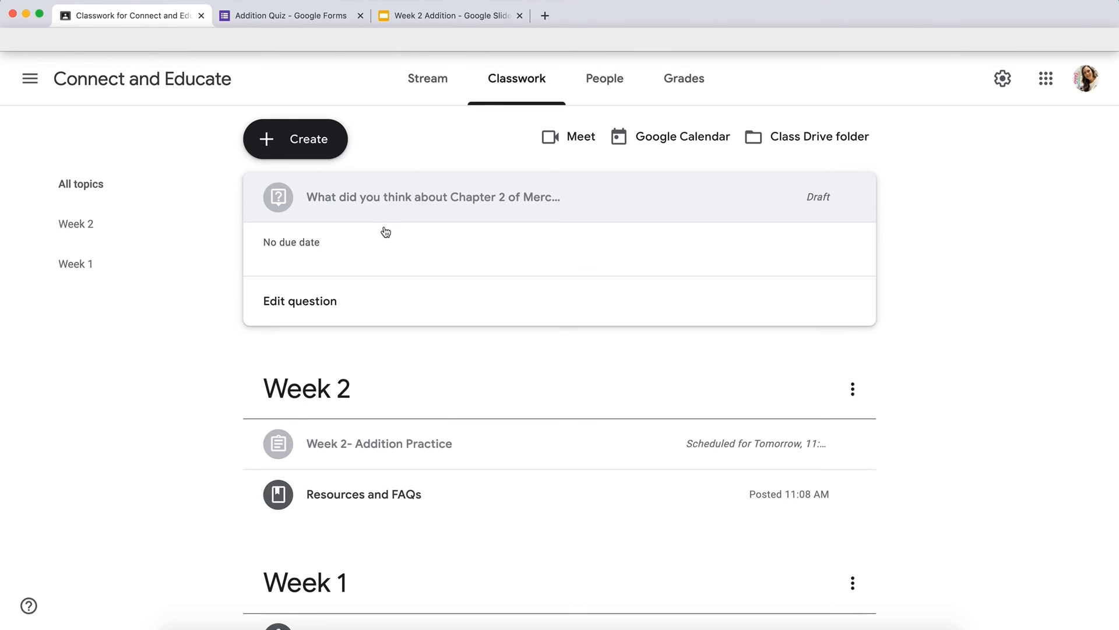
click(309, 310)
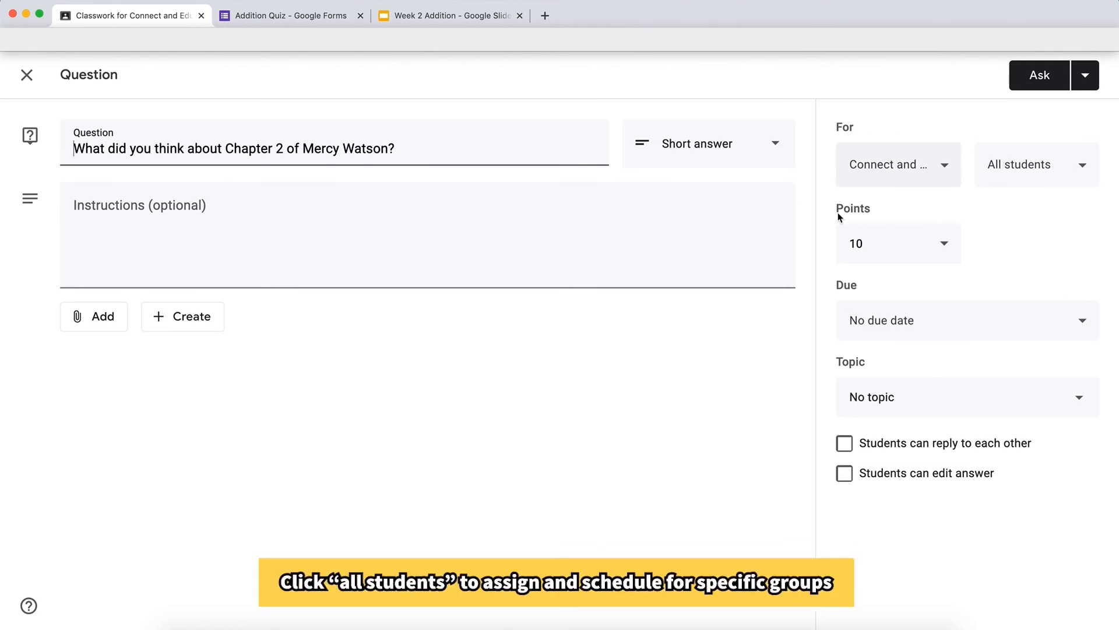
click(1063, 171)
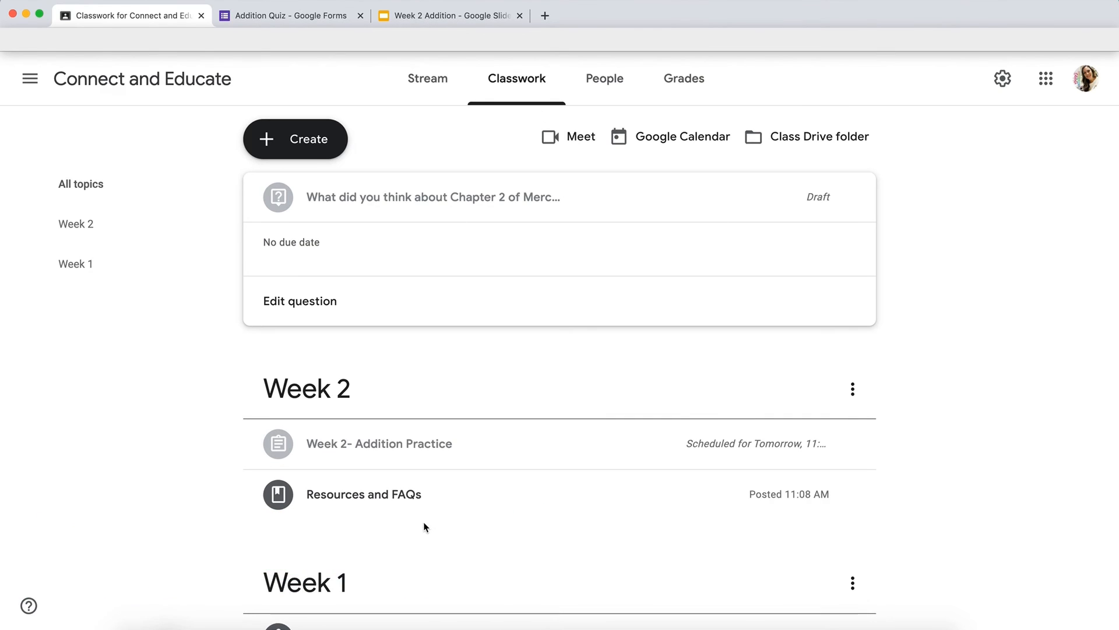
- Open the posted Week 1: Reading assignment from the Week 1 topic and display its student work
scroll(425, 527, down, 2)
click(373, 570)
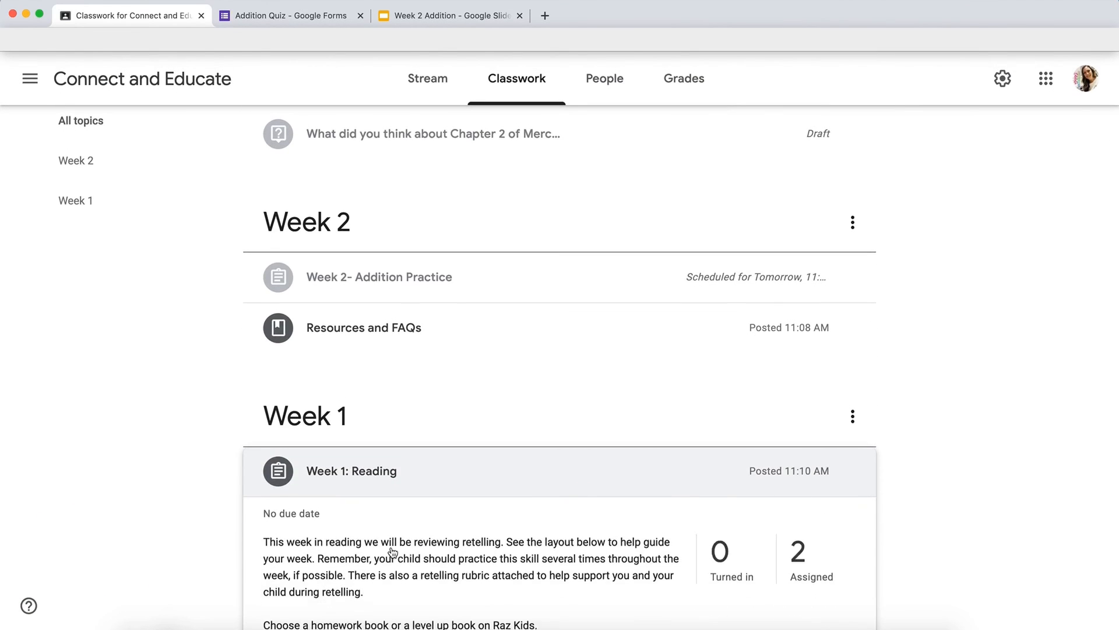
scroll(385, 562, down, 3)
scroll(966, 493, down, 4)
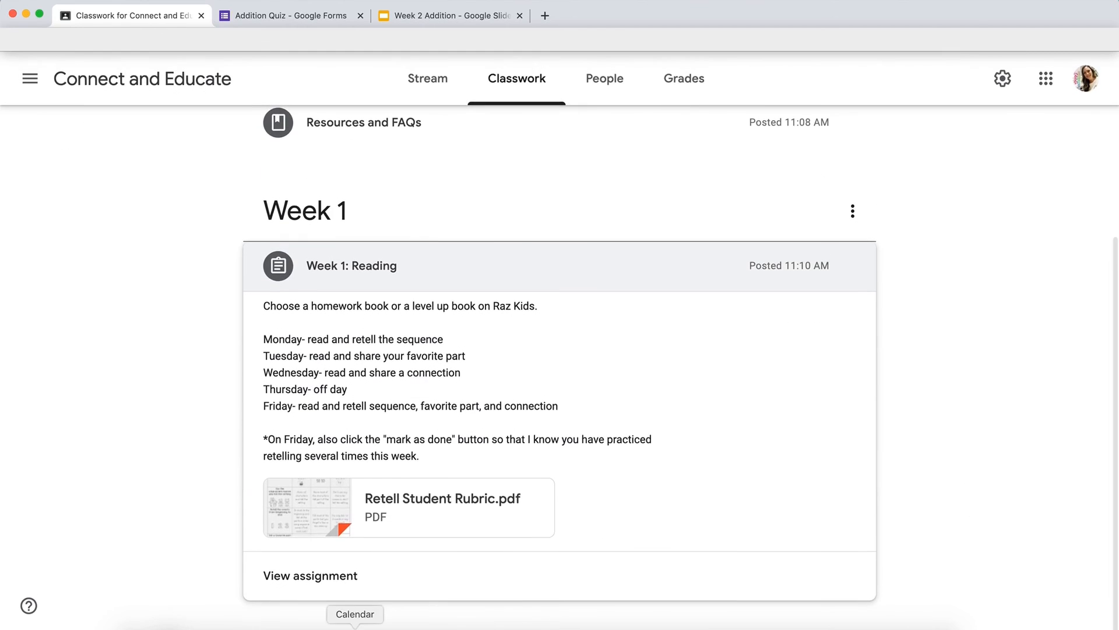
click(311, 577)
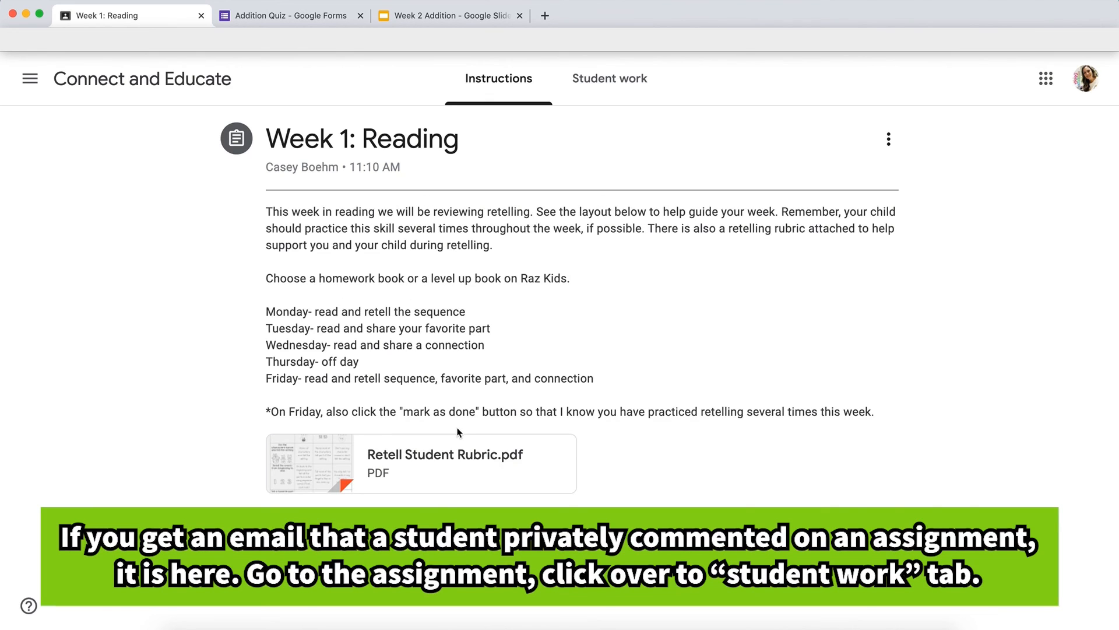
click(640, 84)
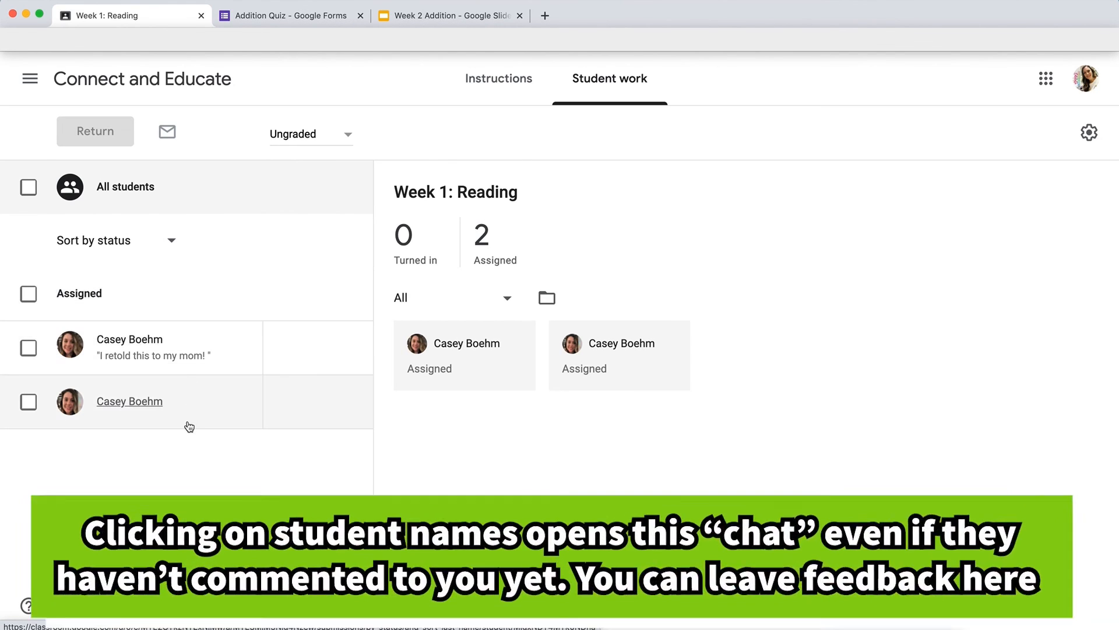
- Open the private comment about retelling to mom and reply "Great work, keep up the awesome retelling! I am proud of you!"
click(171, 357)
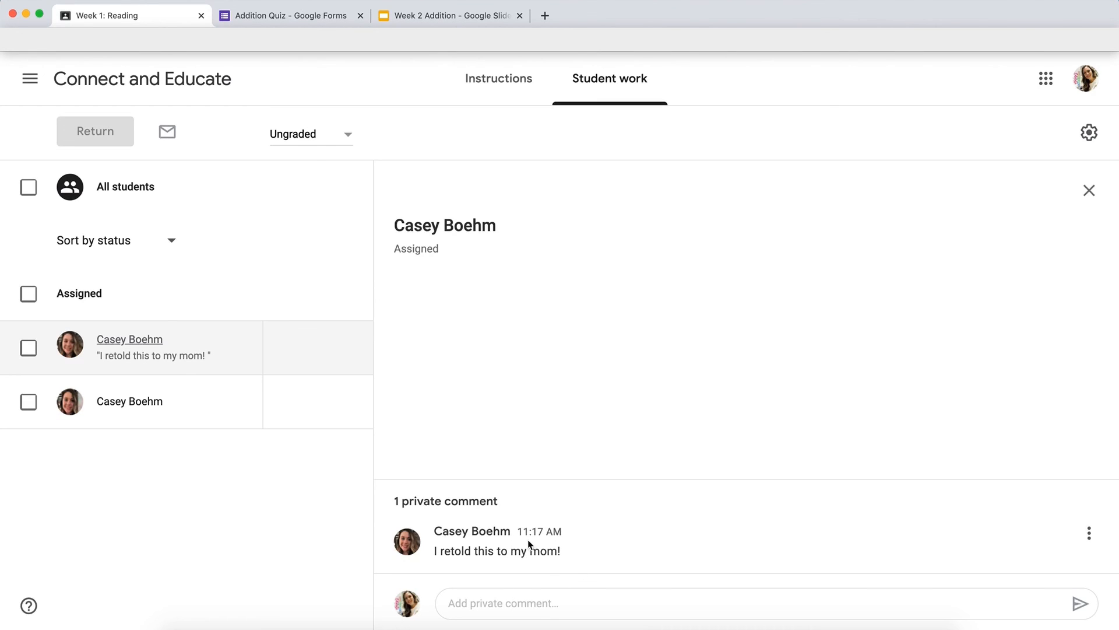
click(524, 604)
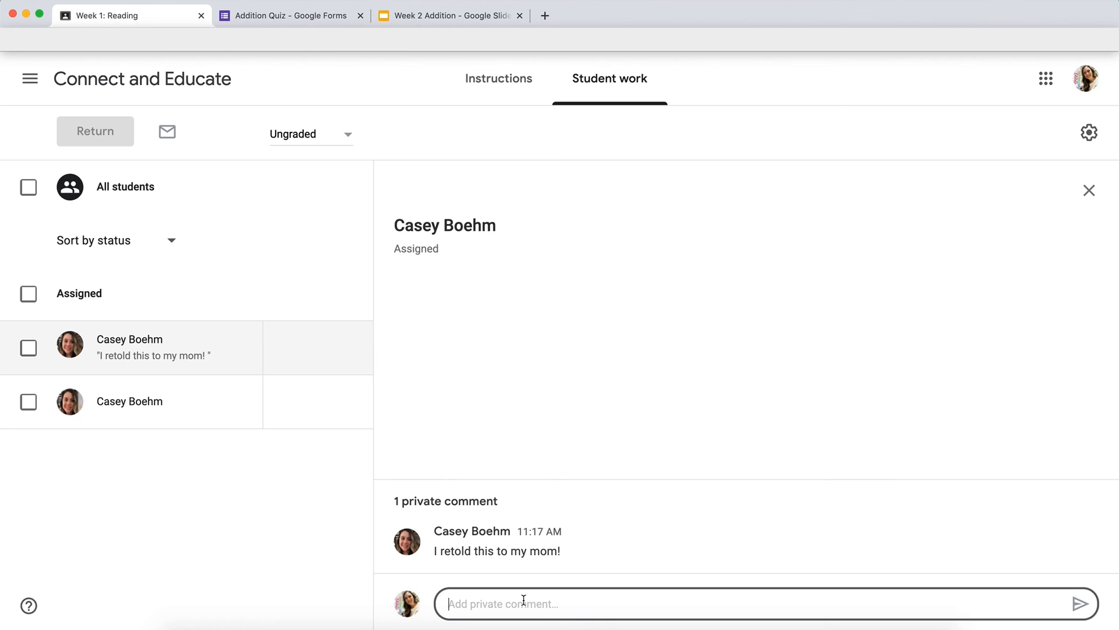
text(Great work, keep up the aw)
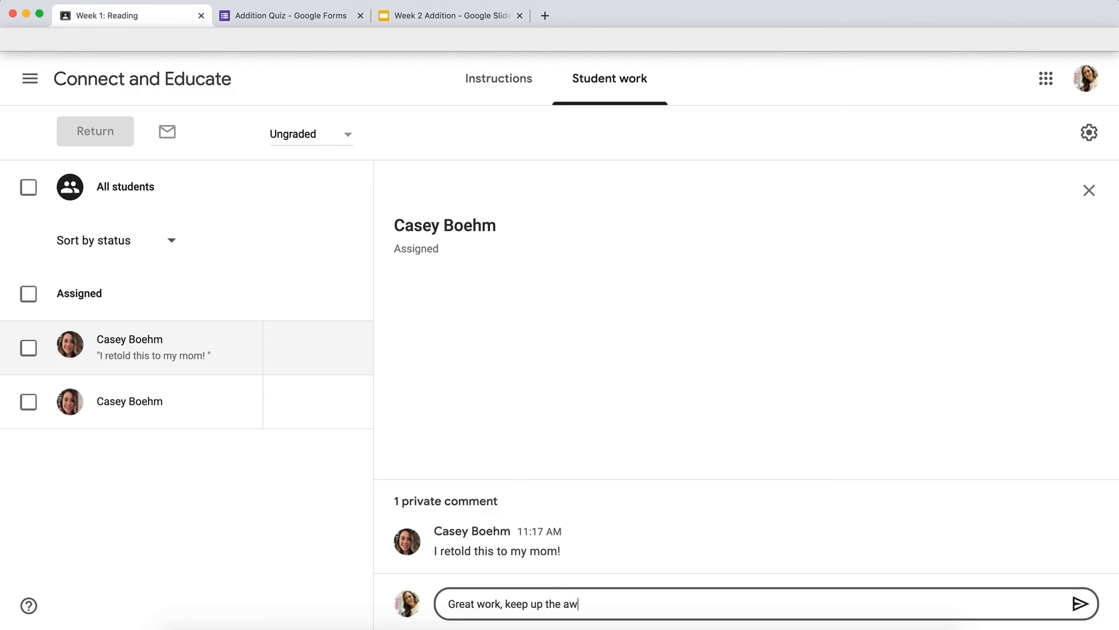
text(esome retelling! I am proud of you!)
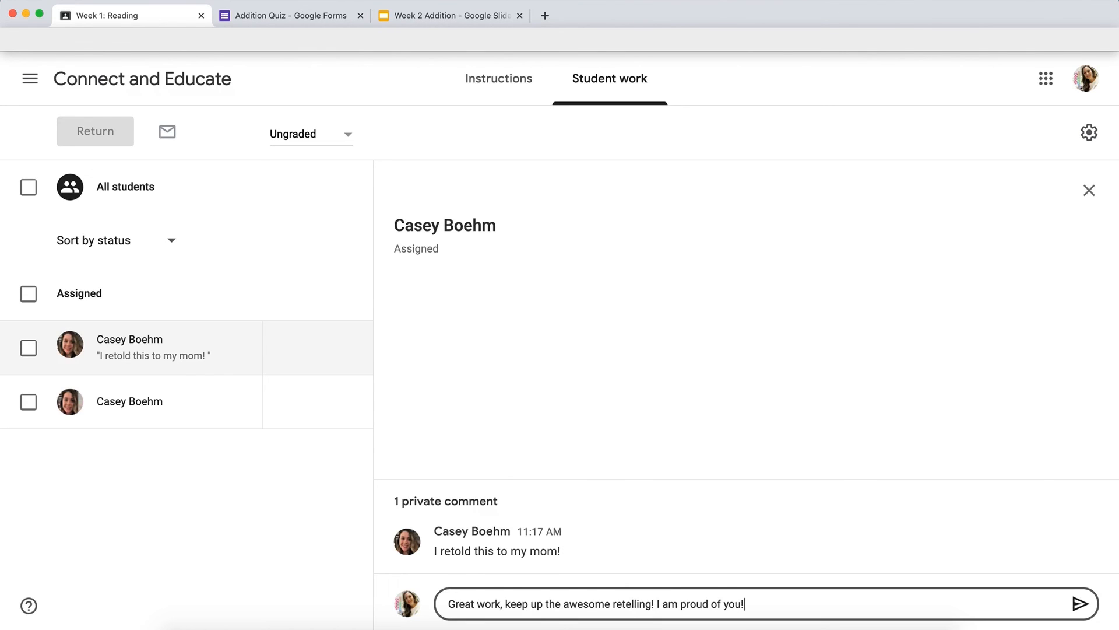
key(Return)
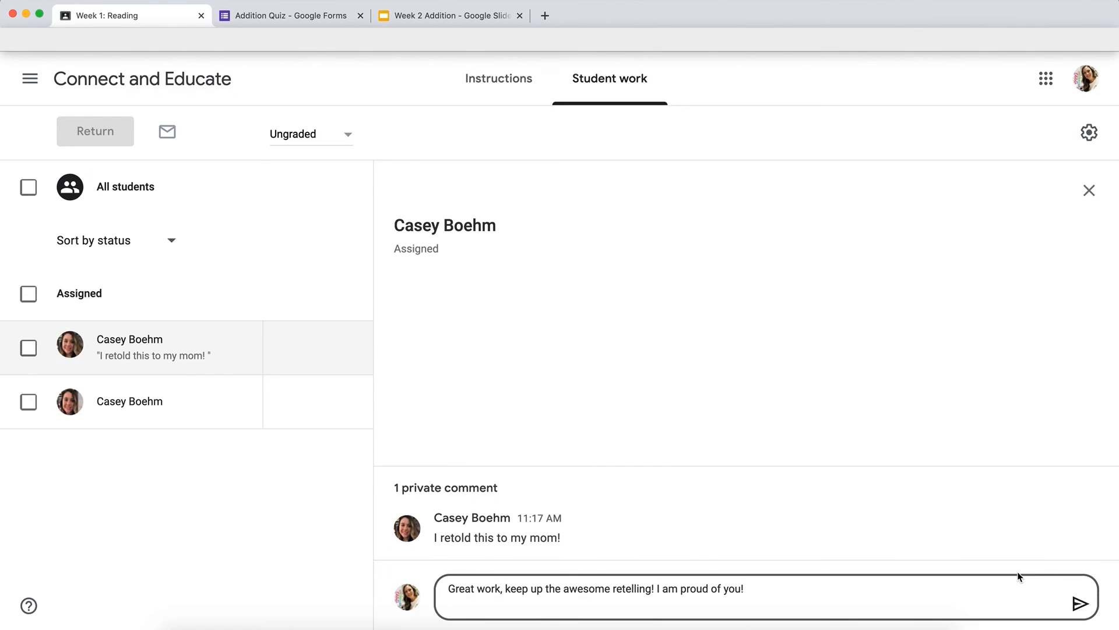
key(BackSpace)
click(1080, 604)
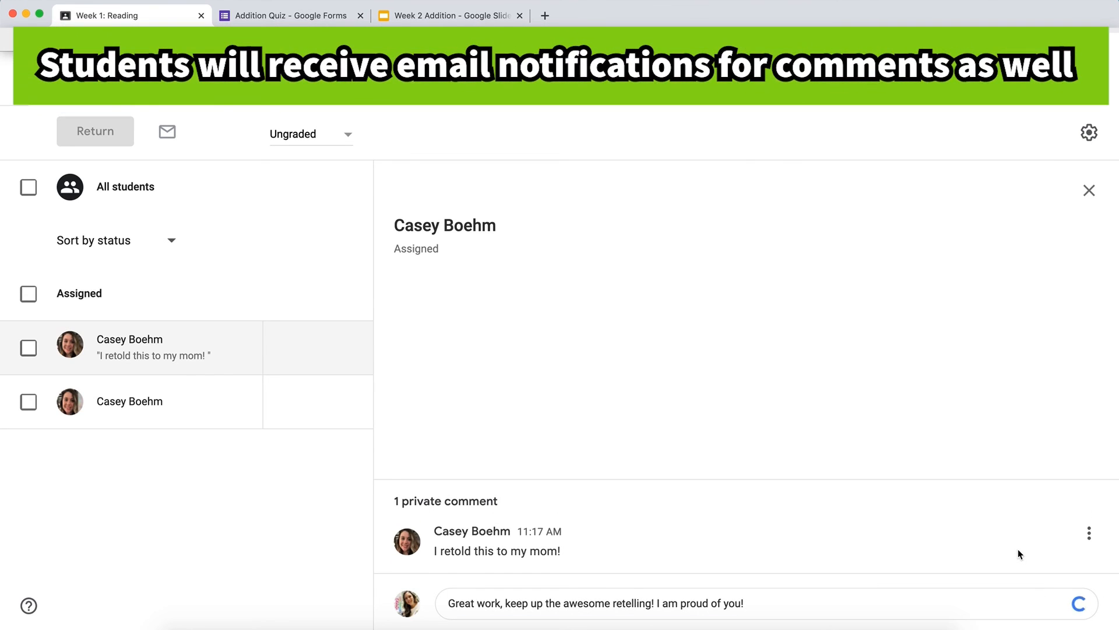